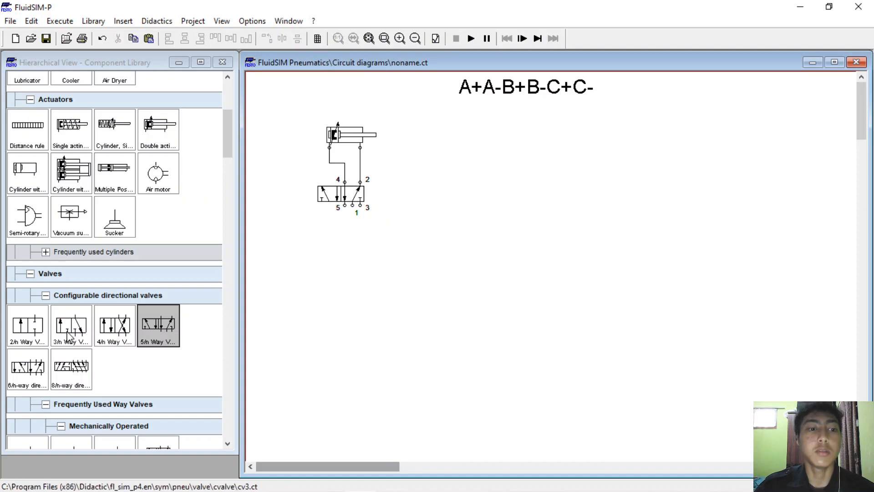
Place a distance rule from the actuators library directly above the double acting cylinder
scroll(51, 191, down, 3)
scroll(51, 191, up, 3)
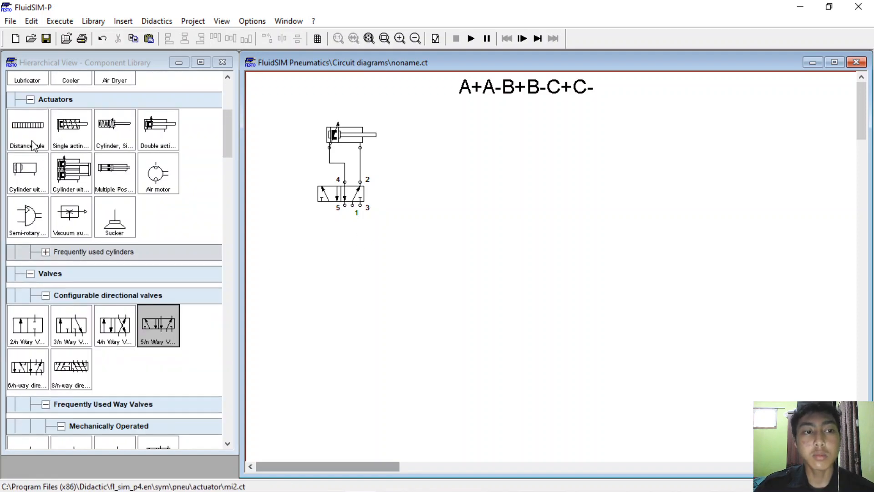
drag(30, 145, 346, 128)
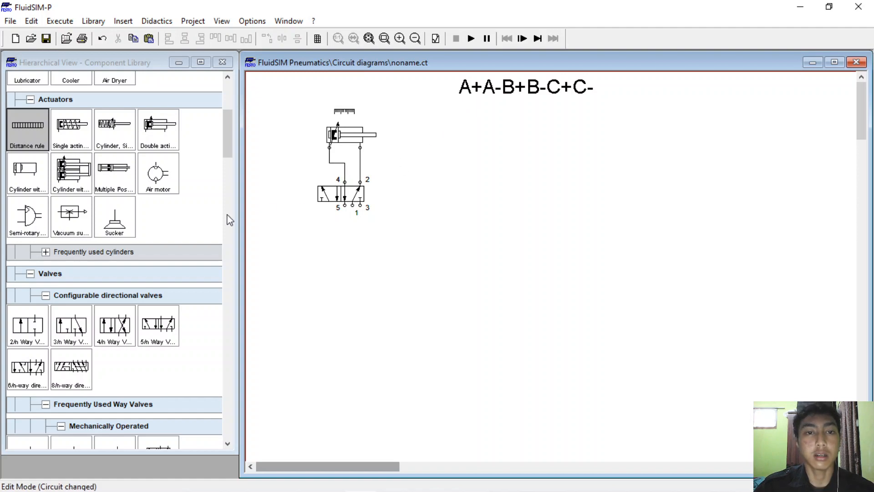
Configure the 5/n way valve with electrical solenoid actuation on both its left and right sides
scroll(136, 318, down, 1)
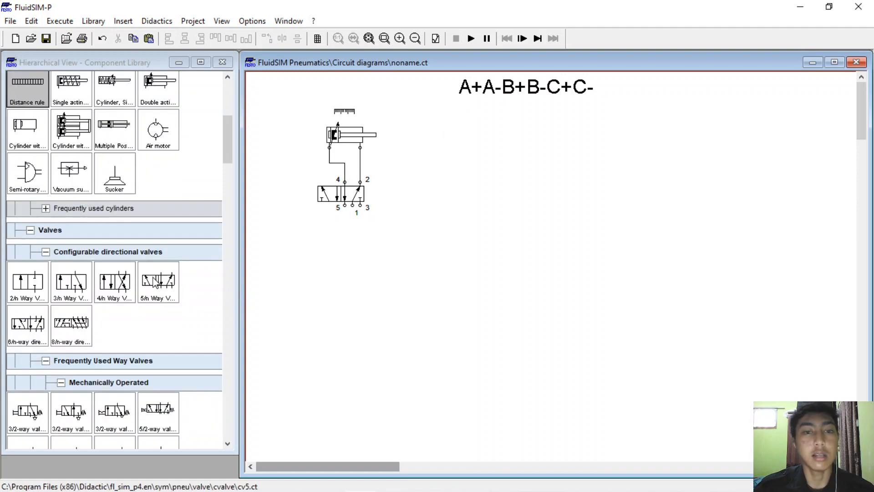
double_click(337, 195)
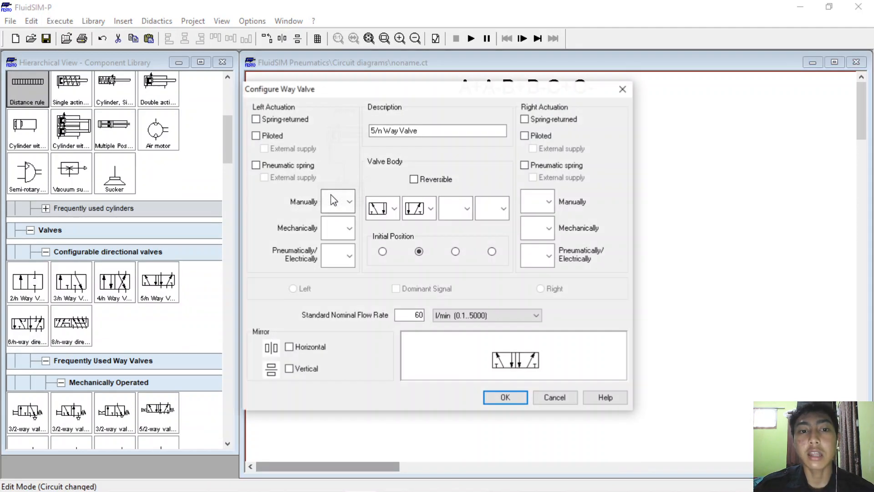
click(349, 255)
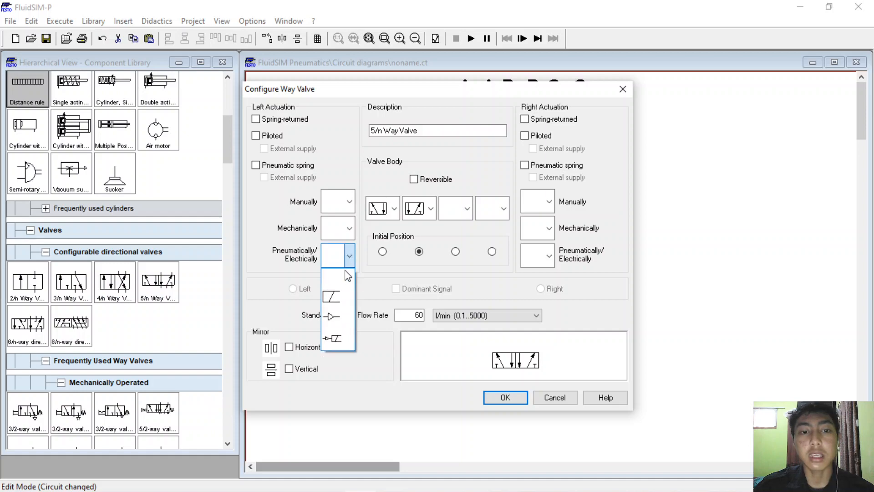
click(341, 299)
click(544, 256)
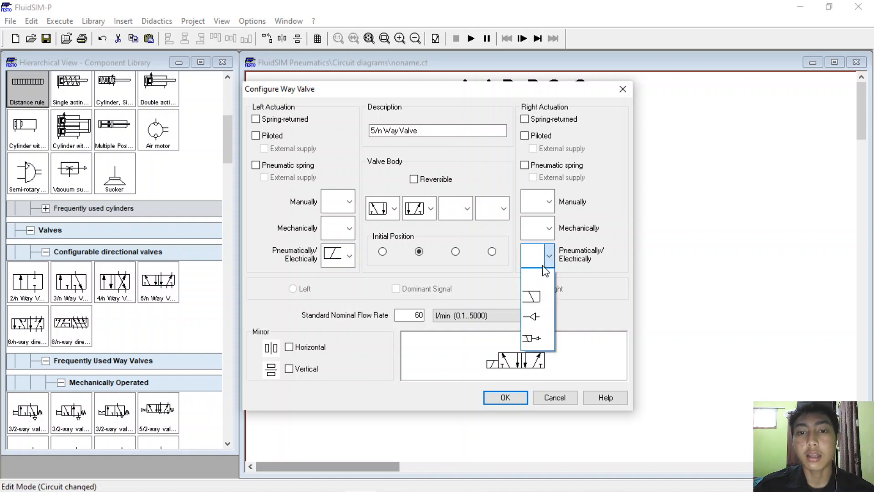
click(535, 299)
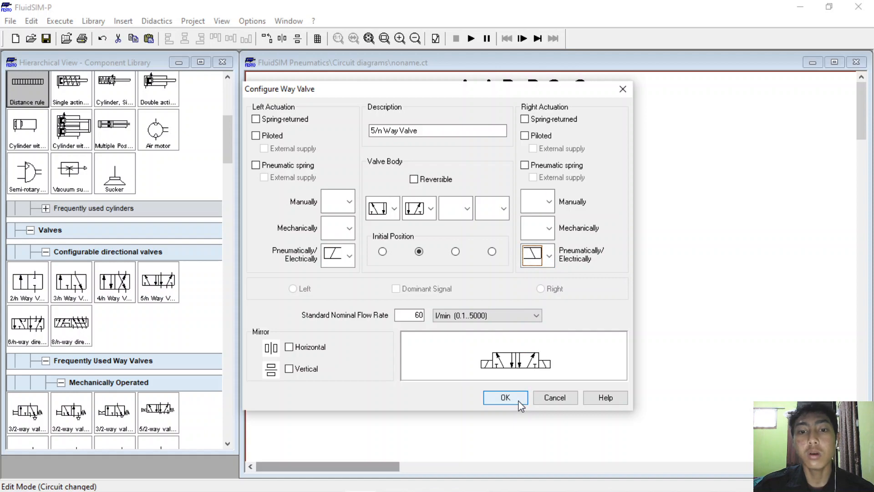
click(506, 398)
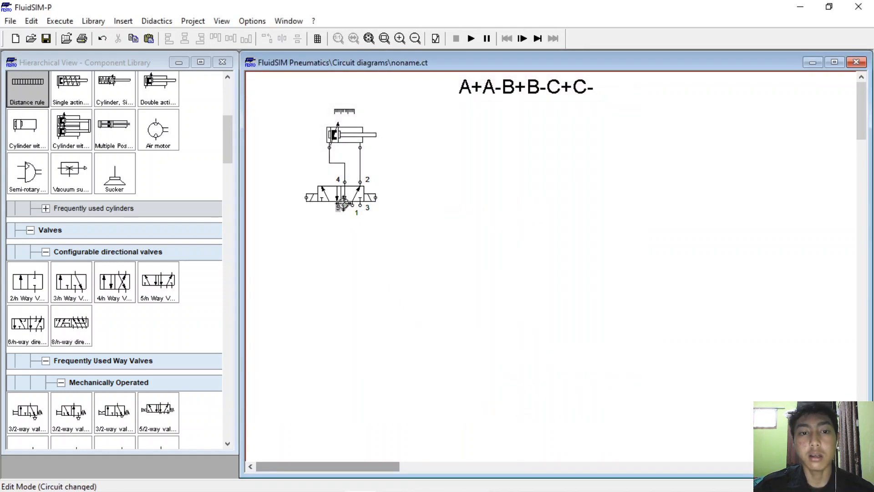
Fit the plain triangle exhaust terminator to valve connections 5 and 3
double_click(344, 205)
click(448, 284)
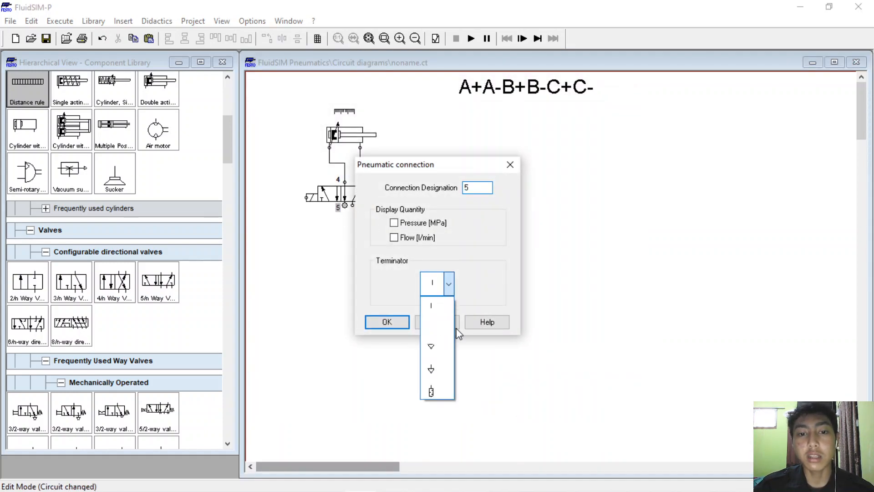
click(444, 351)
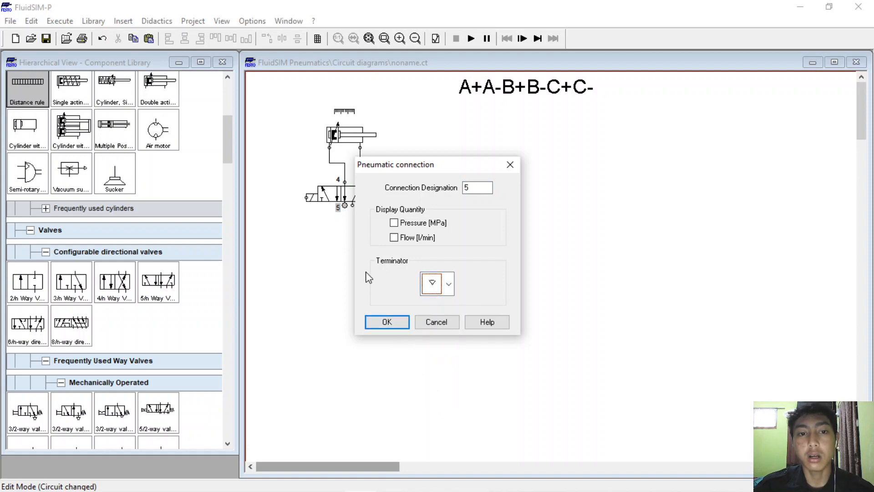
click(387, 320)
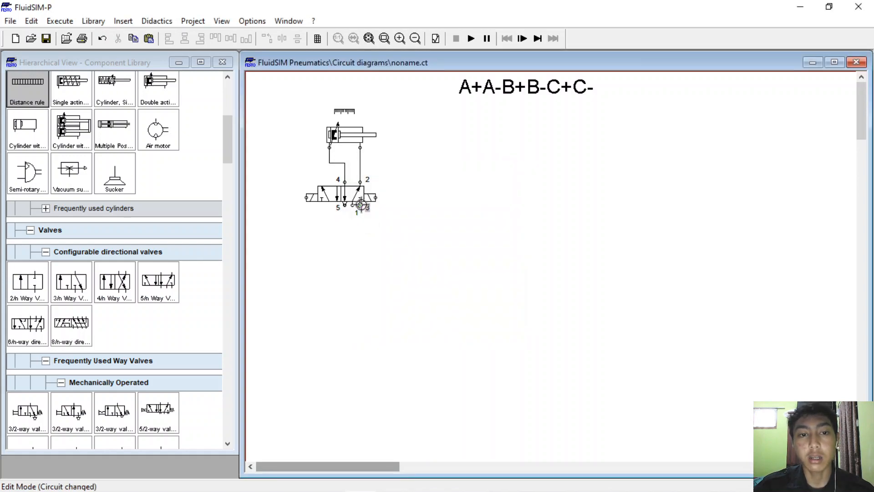
double_click(352, 204)
click(448, 283)
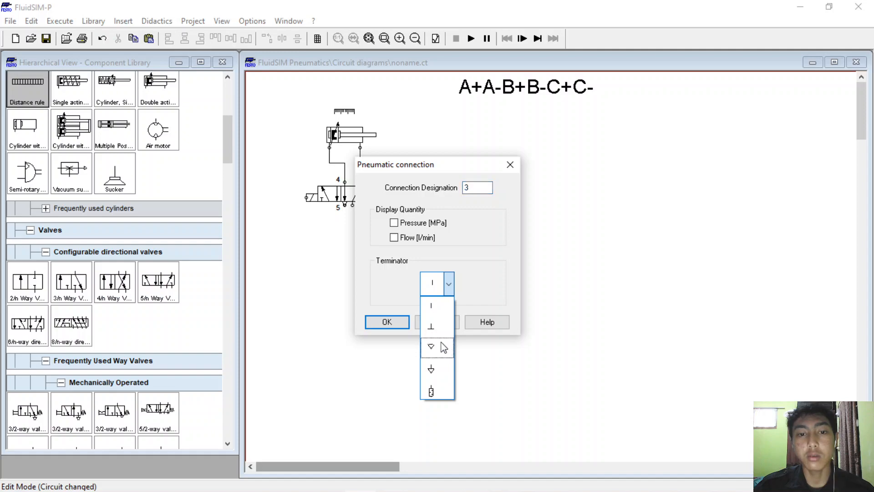
click(444, 350)
click(389, 323)
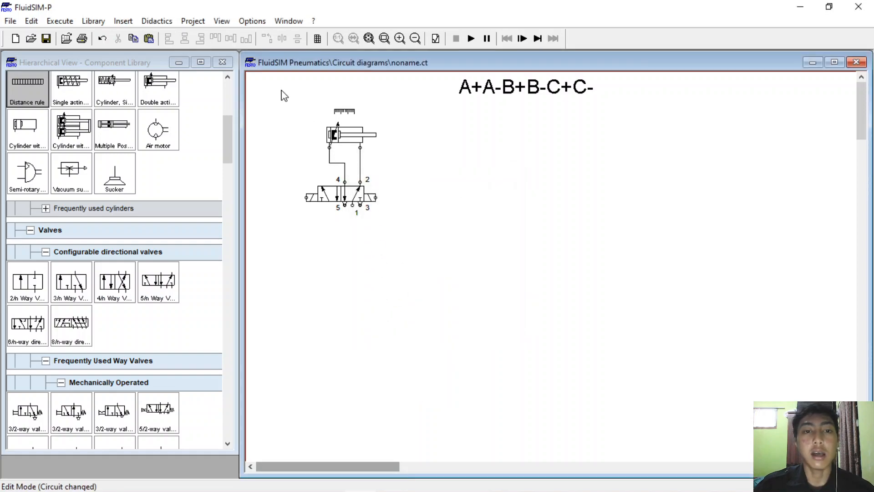
Copy the distance rule, cylinder and valve assembly and place two duplicates in a row beside the original
drag(281, 91, 395, 244)
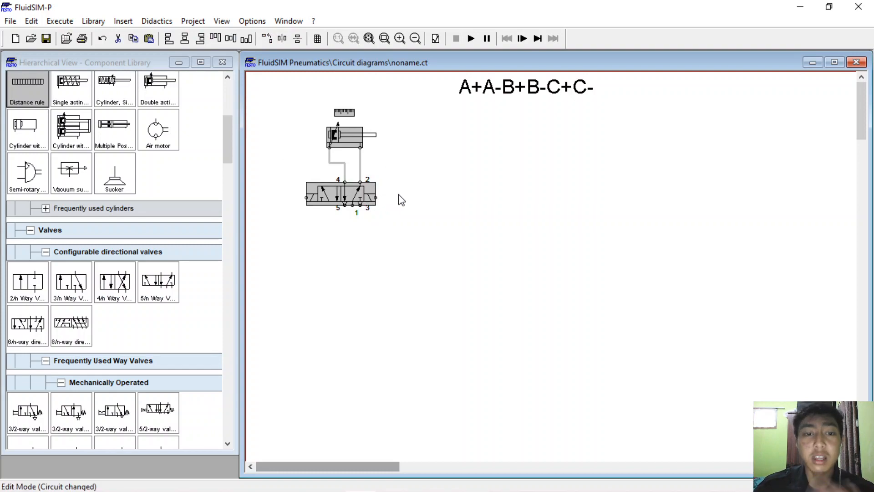
key(ctrl+c)
key(ctrl+v)
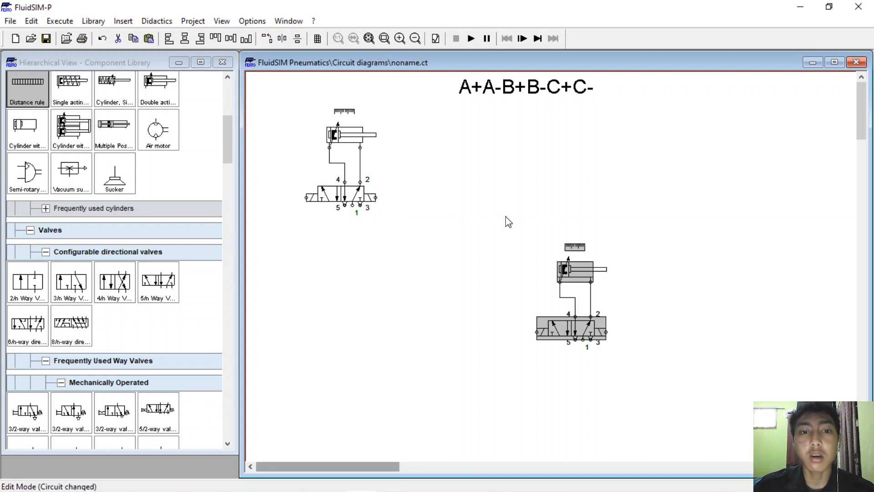
drag(582, 261, 465, 134)
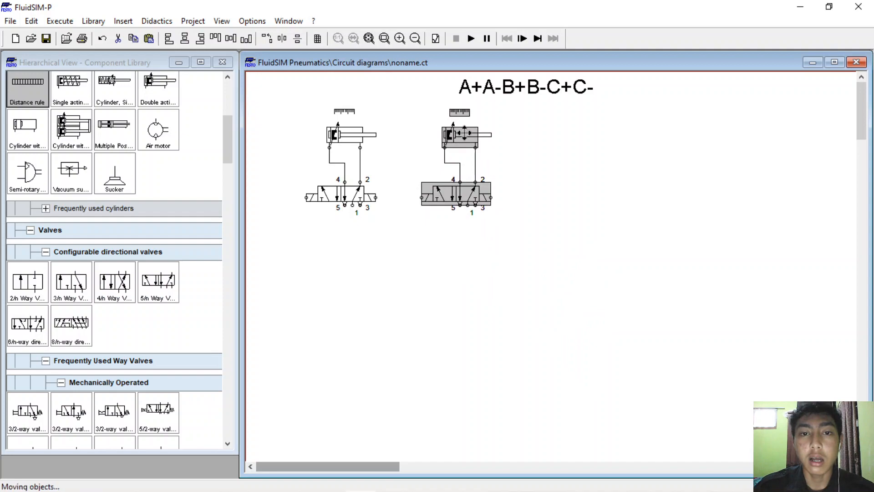
key(ctrl+v)
drag(586, 273, 570, 132)
click(526, 277)
Add a compressed air supply and a simplified air service unit below the valves, aligning the supply beneath the unit's inlet line
scroll(144, 228, down, 3)
scroll(144, 228, up, 4)
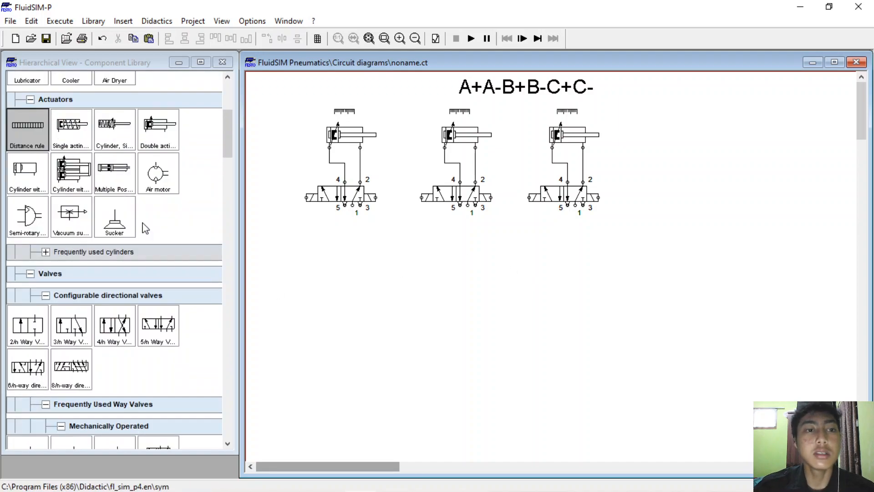
scroll(145, 228, down, 10)
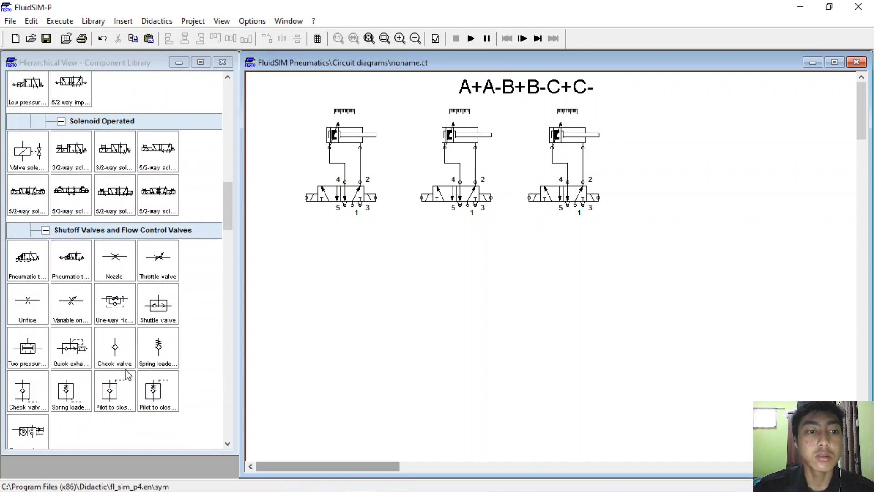
scroll(126, 371, up, 15)
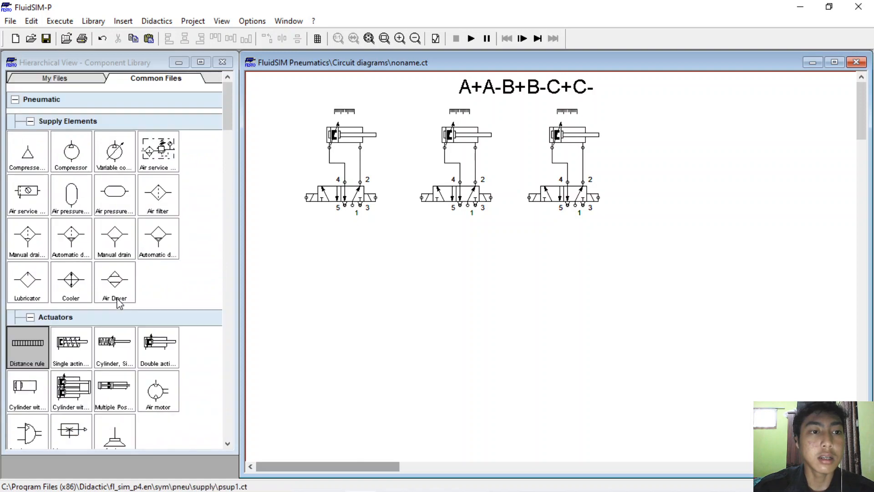
drag(37, 170, 486, 302)
drag(38, 204, 472, 250)
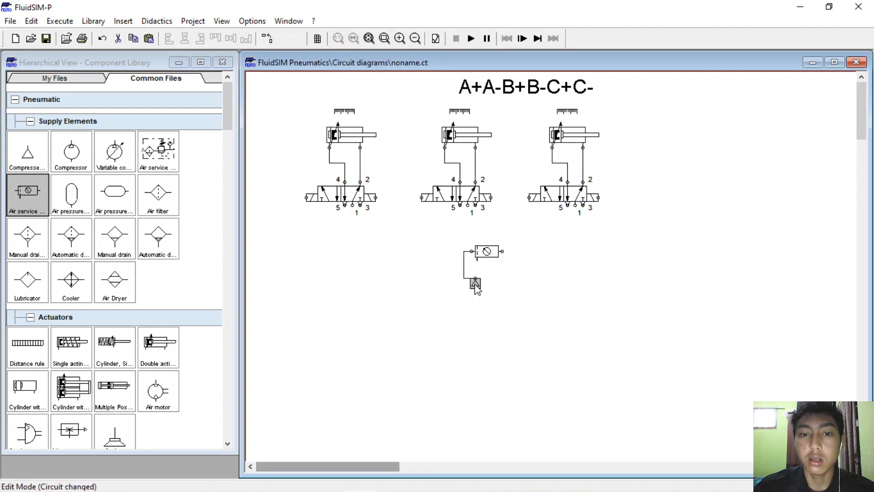
drag(475, 281, 463, 284)
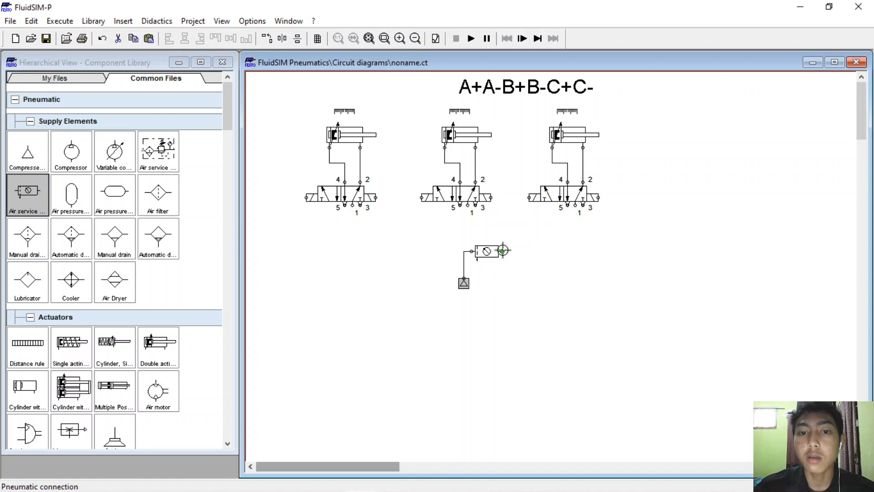
Connect the air service unit's outlet to connection 1 of all three valves with a branched supply line
drag(503, 250, 575, 225)
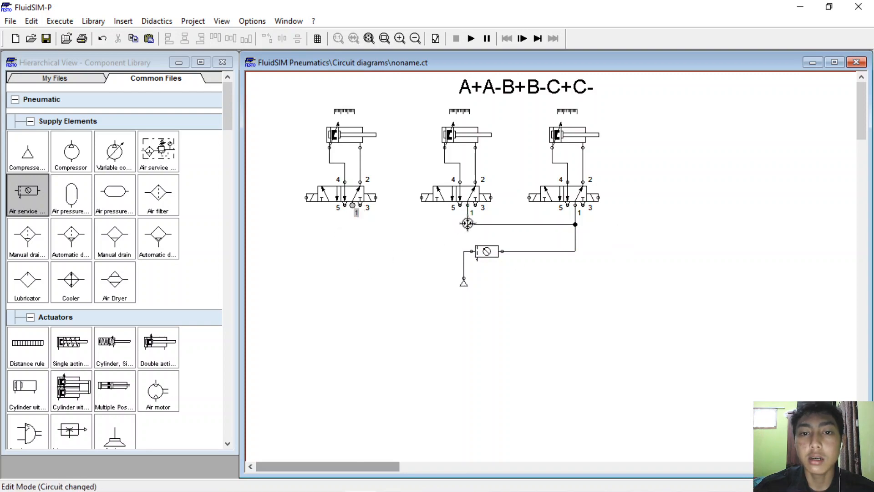
drag(468, 223, 352, 206)
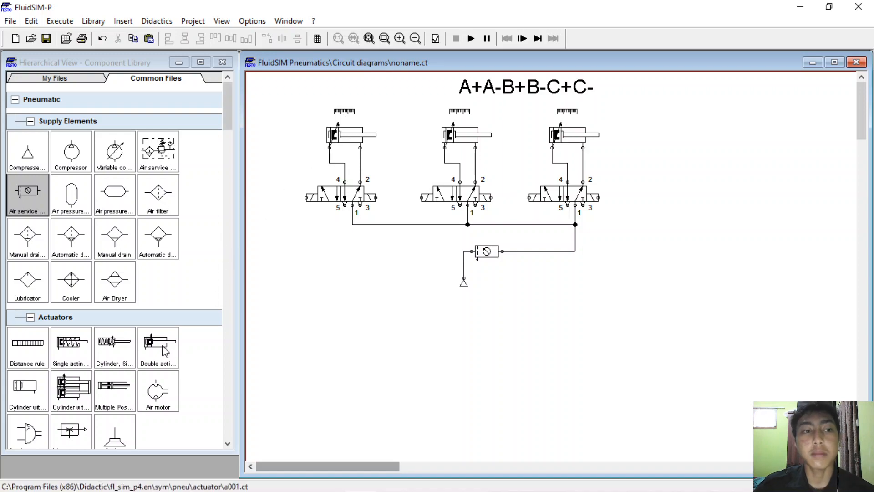
scroll(160, 337, down, 15)
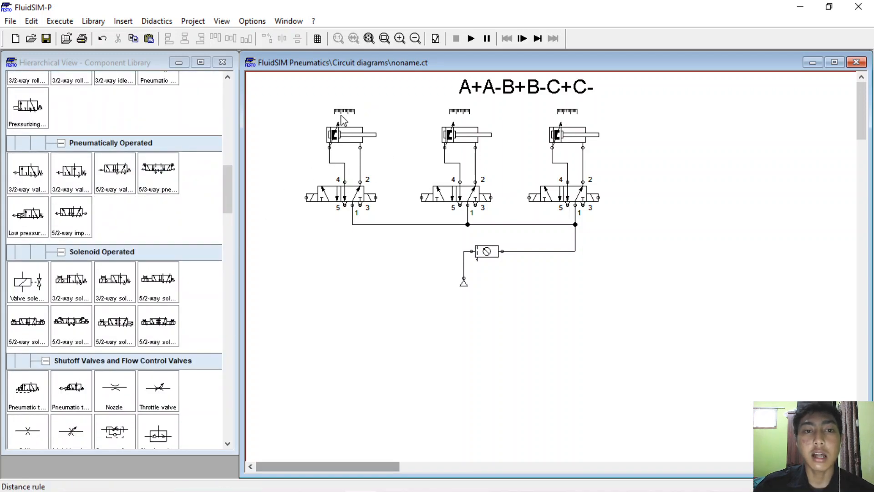
Label the first cylinder's distance rule with A- from 0 to 0 mm and A+ from 100 to 100 mm
double_click(344, 112)
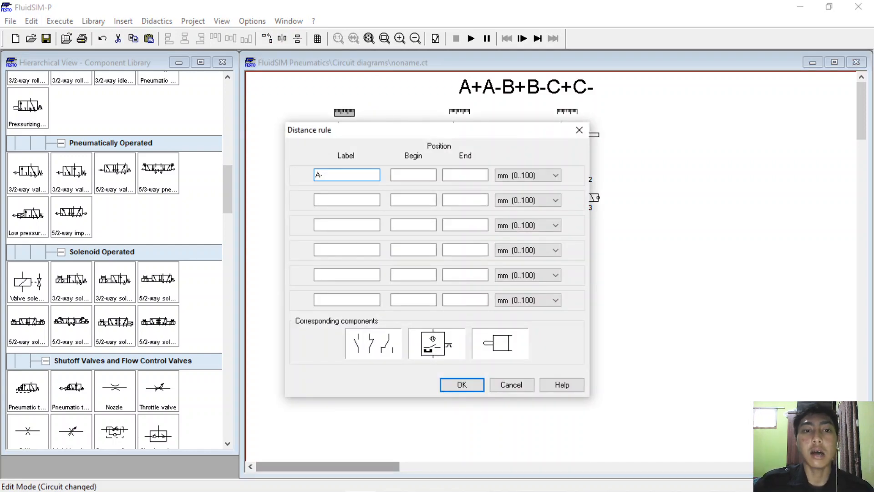
key(Tab)
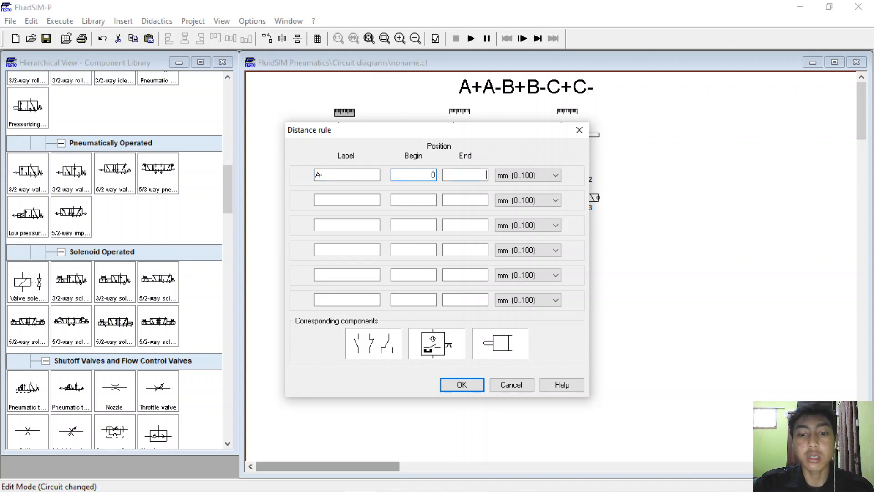
text(0)
key(Tab)
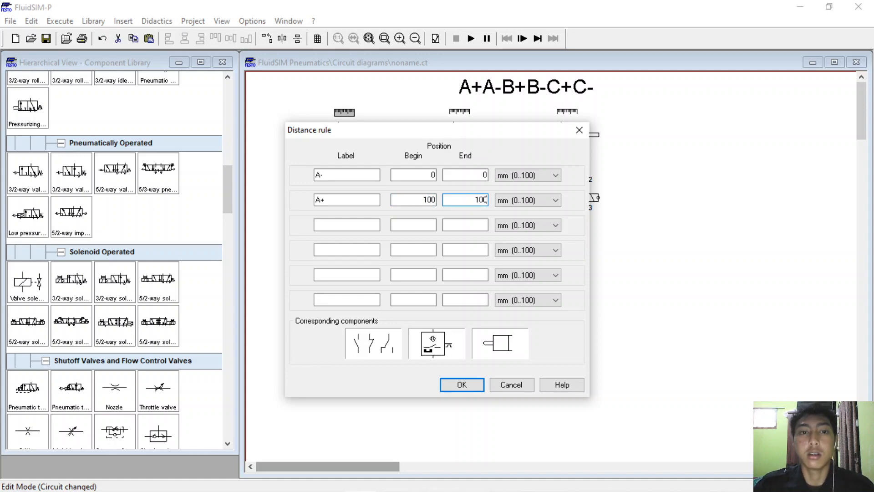
key(Return)
Label the second cylinder's distance rule with B- from 0 to 0 mm and B+ from 100 to 100 mm
click(461, 113)
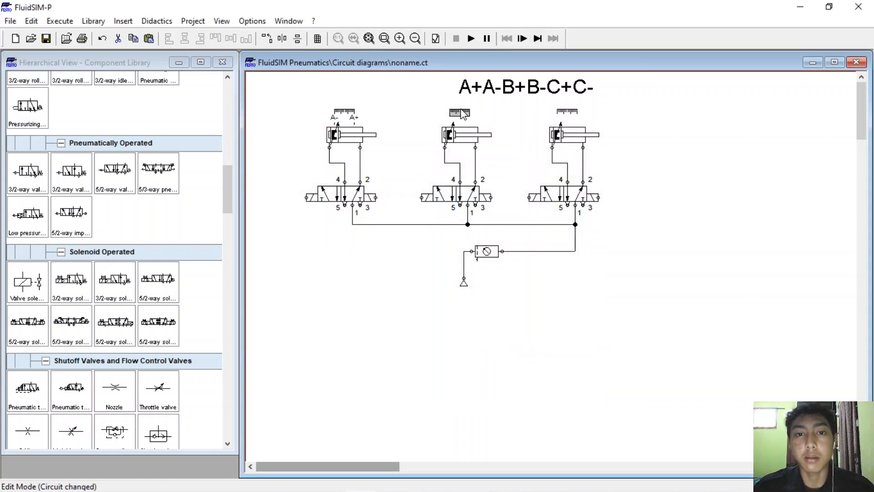
double_click(461, 113)
text(B)
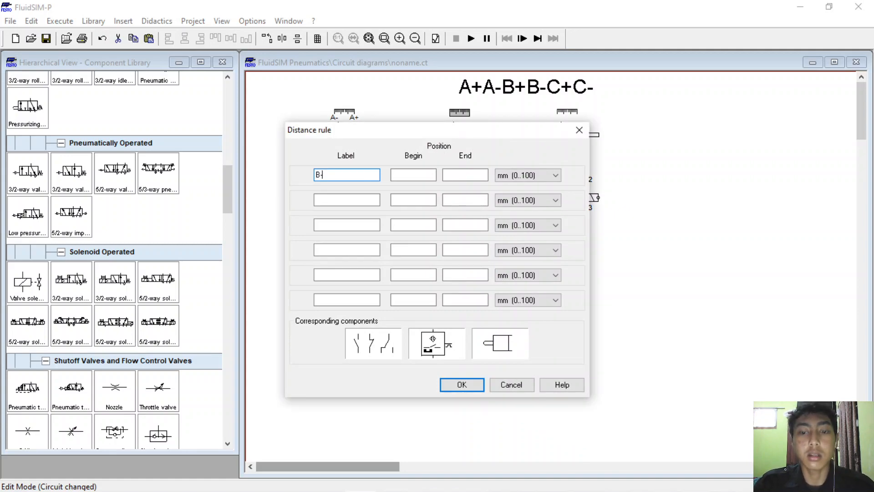
click(434, 174)
text(0)
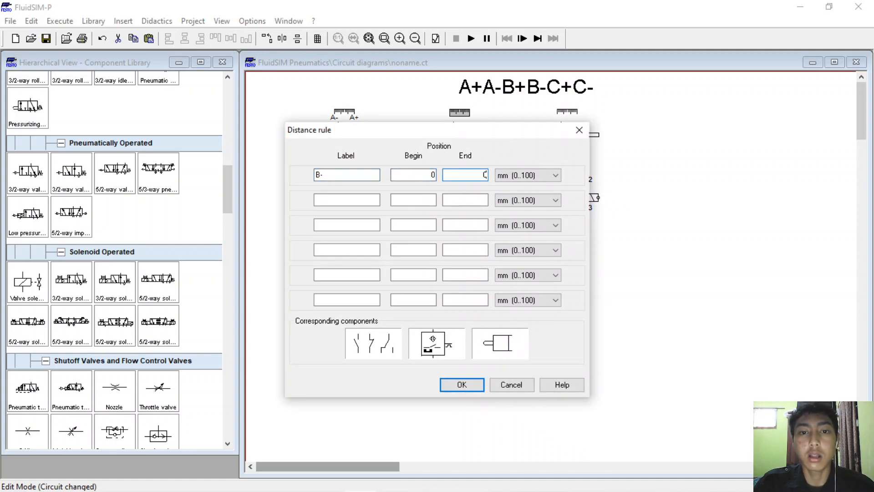
key(Tab)
key(Tab)
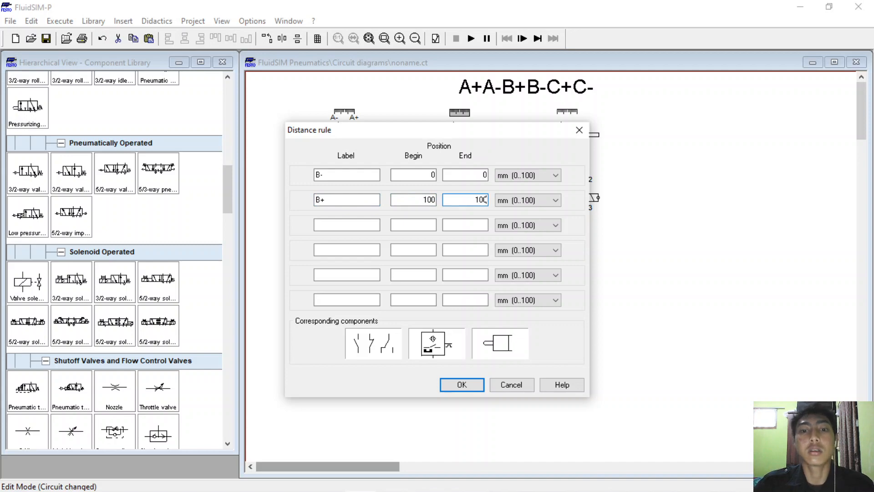
key(Return)
Label the third cylinder's distance rule with C- from 0 to 0 mm and C+ from 100 to 100 mm
click(567, 113)
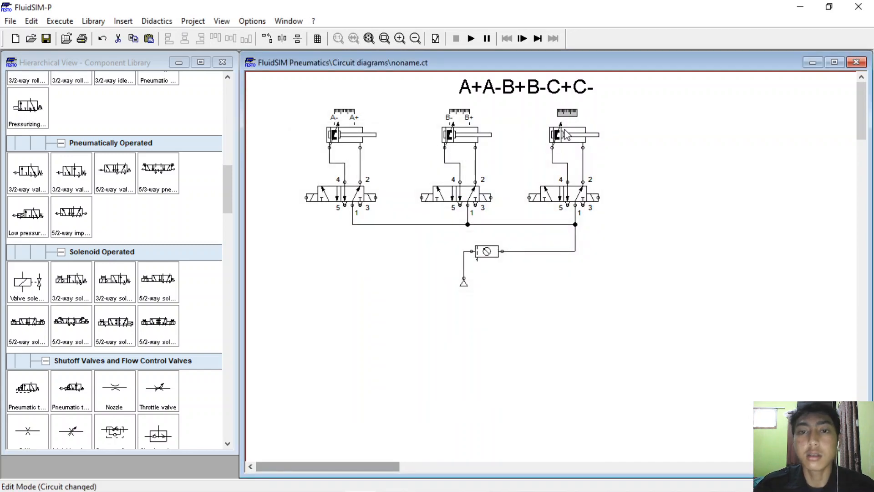
double_click(568, 113)
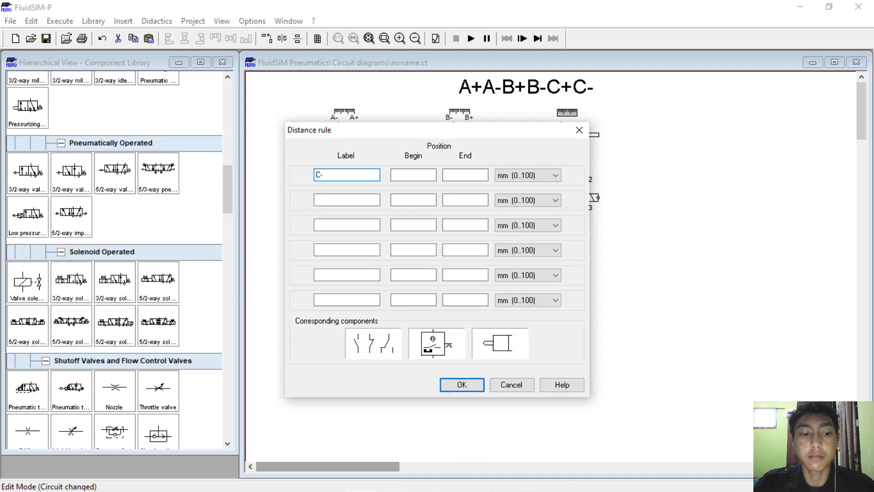
key(Tab)
text(0)
key(Tab)
text(0)
key(Tab)
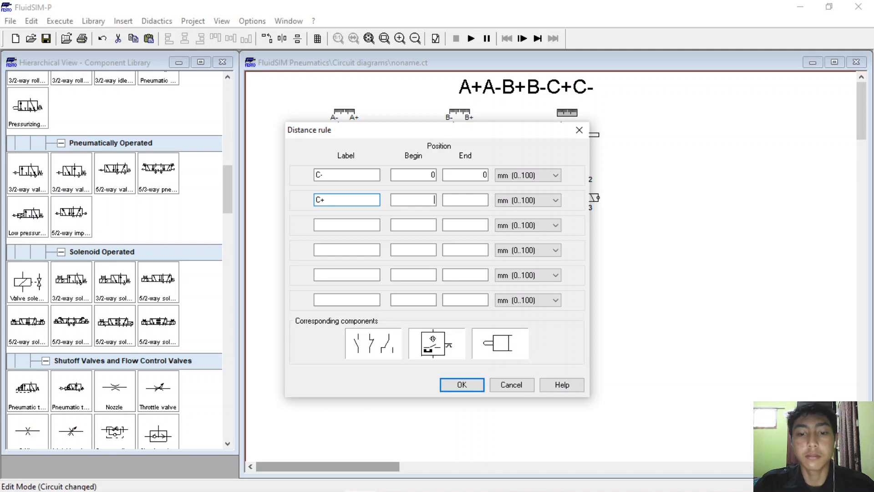
key(Tab)
text(1)
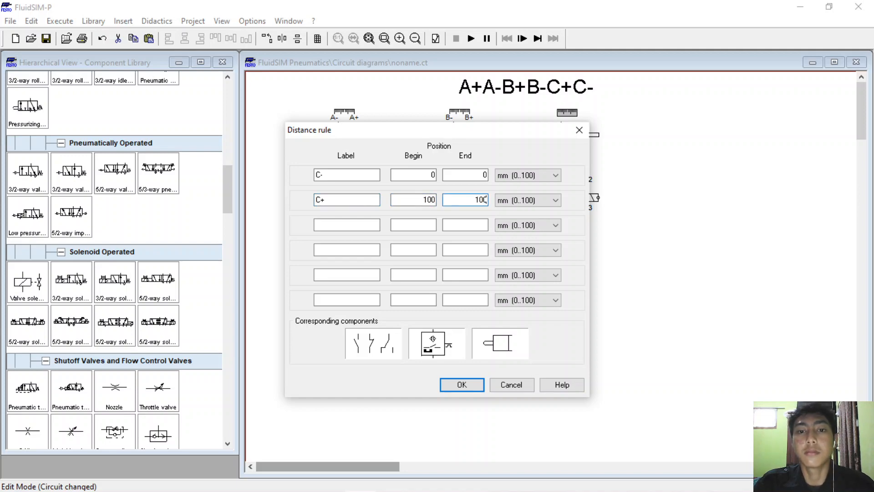
key(Return)
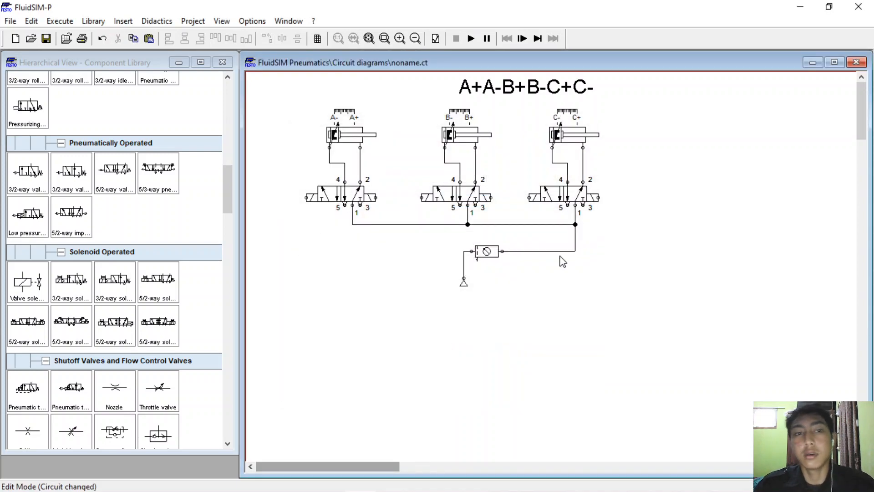
Label the first valve's solenoid connections S1 on its left end and S2 on its right end
double_click(305, 198)
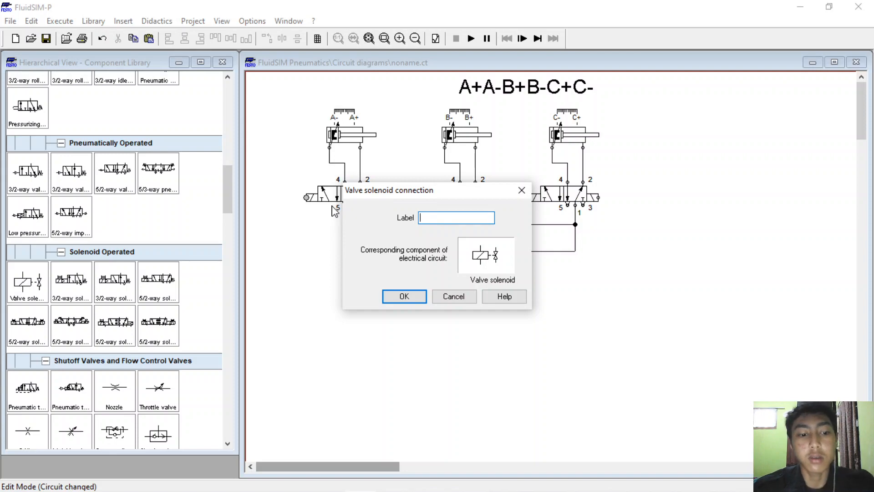
text(S1)
click(403, 296)
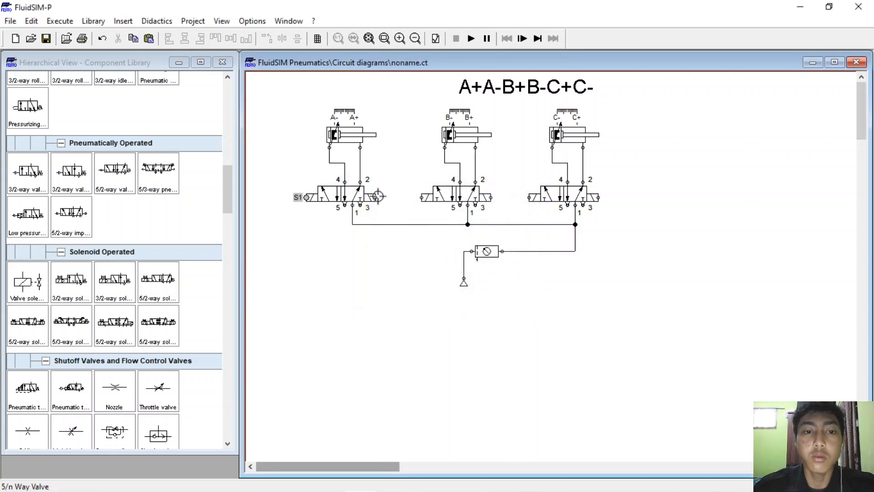
double_click(378, 197)
text(S2)
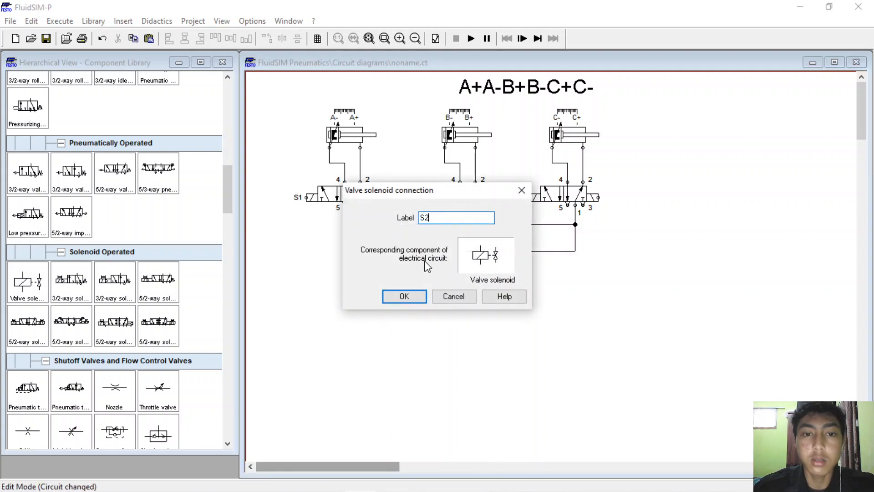
click(404, 296)
Label the second valve's solenoid connections S3 on its left end and S4 on its right end
double_click(423, 199)
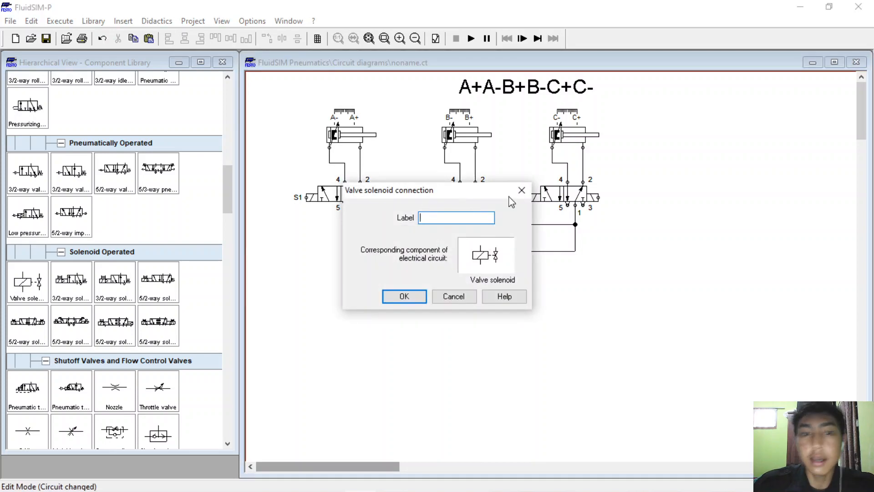
key(Return)
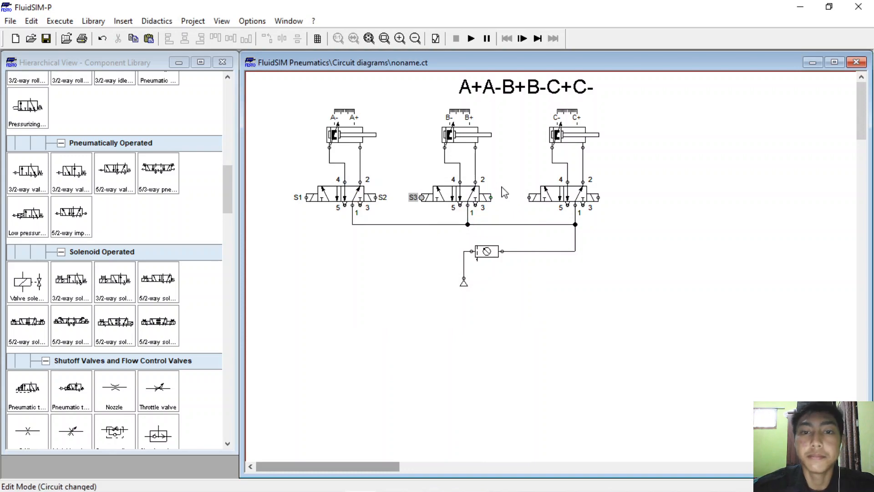
double_click(495, 204)
text(S4)
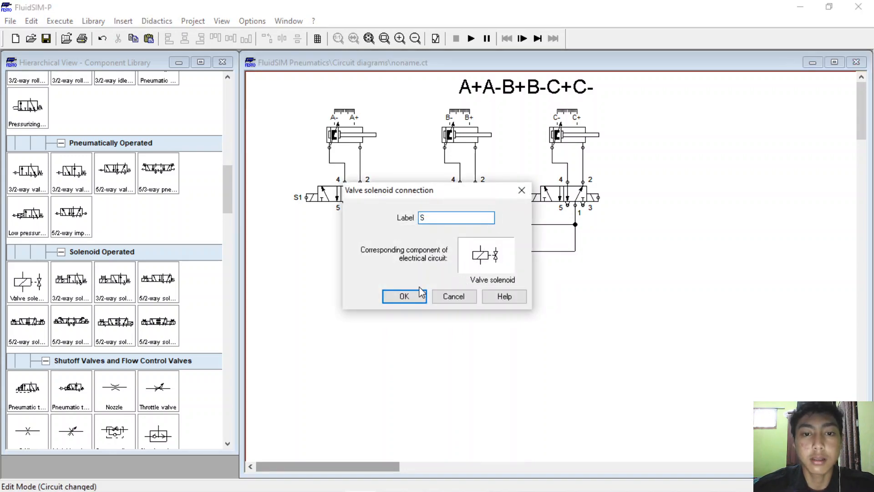
click(402, 296)
Label the third valve's solenoid connections S5 on its left end and S6 on its right end
double_click(533, 204)
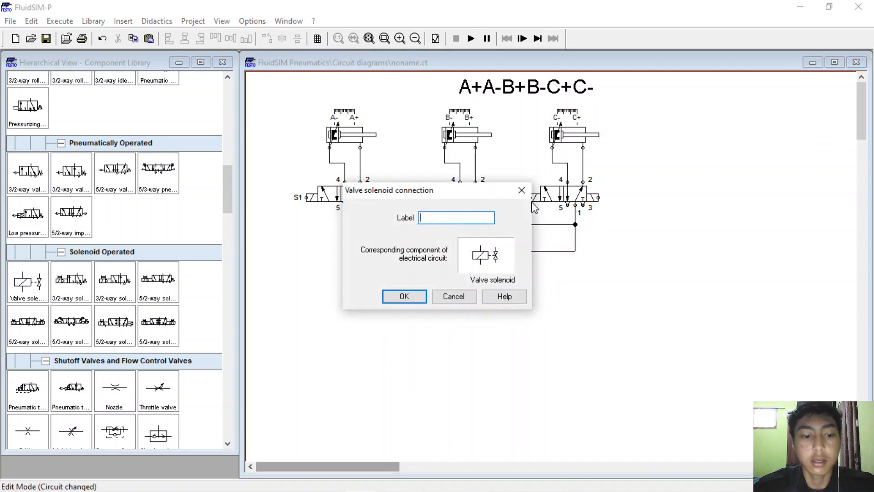
click(403, 295)
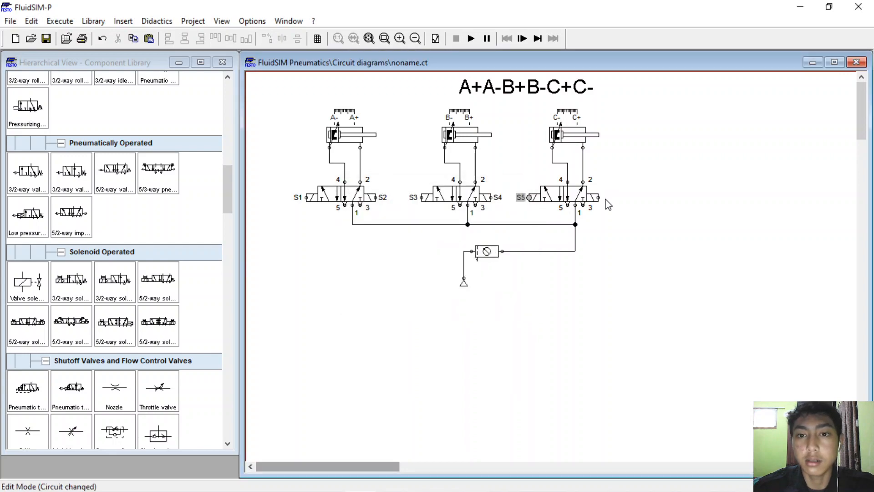
double_click(598, 201)
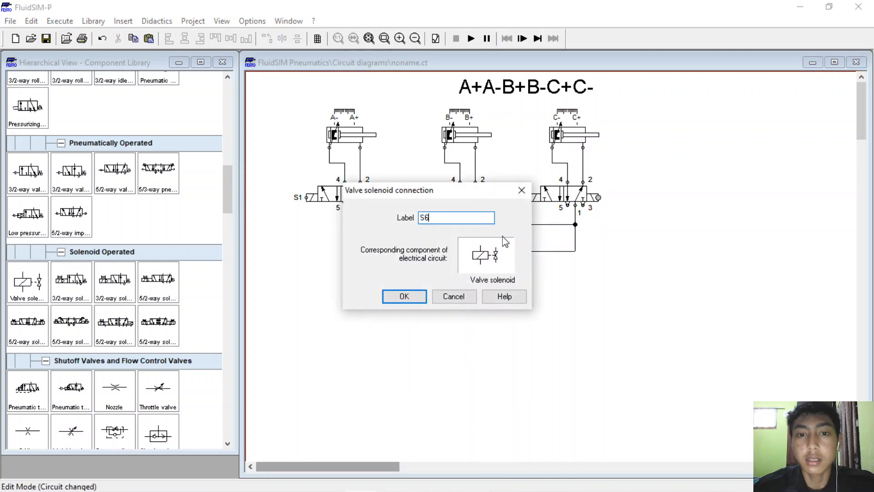
click(405, 297)
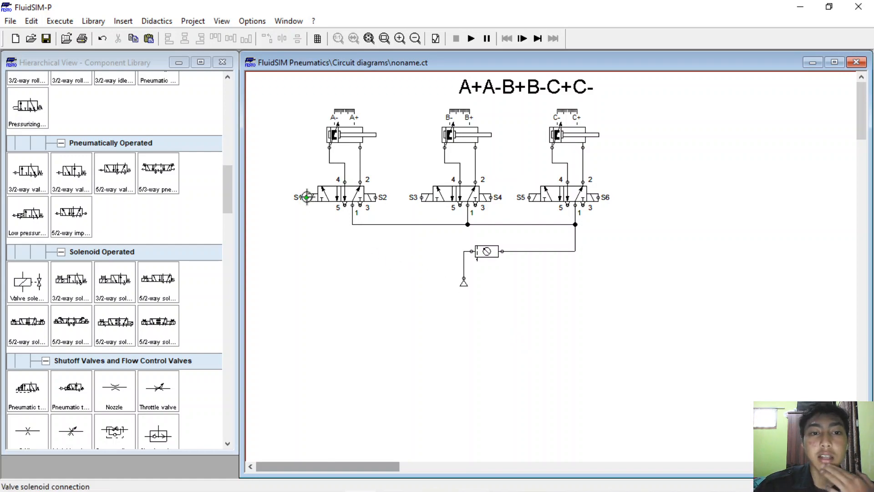
drag(282, 177, 305, 223)
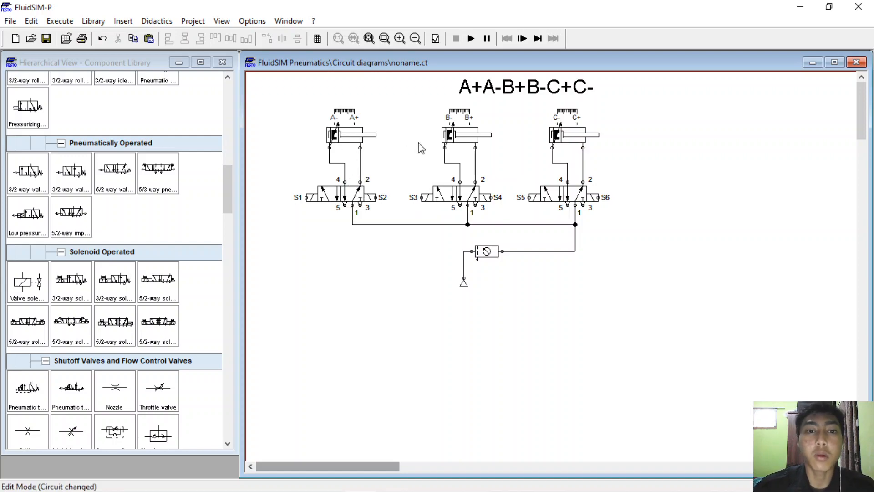
Add a +24V electrical connection below the pneumatic circuit and a 0V connection some distance beneath it
scroll(123, 301, down, 15)
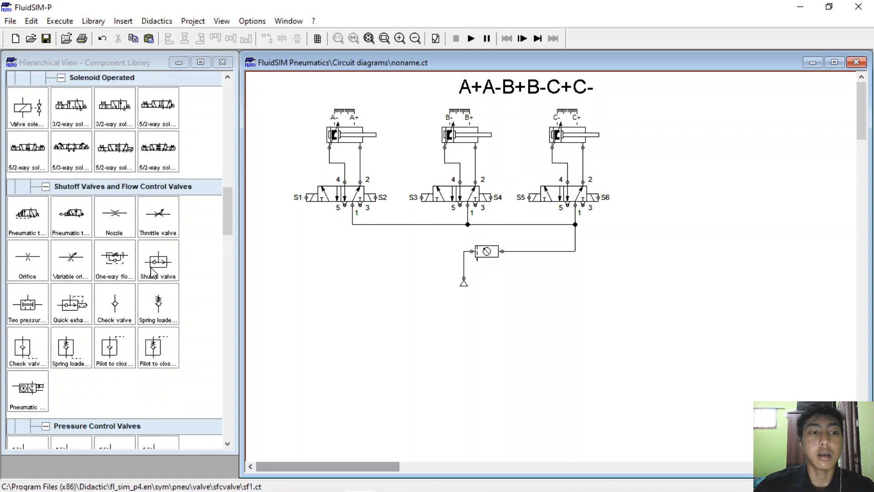
scroll(125, 303, down, 10)
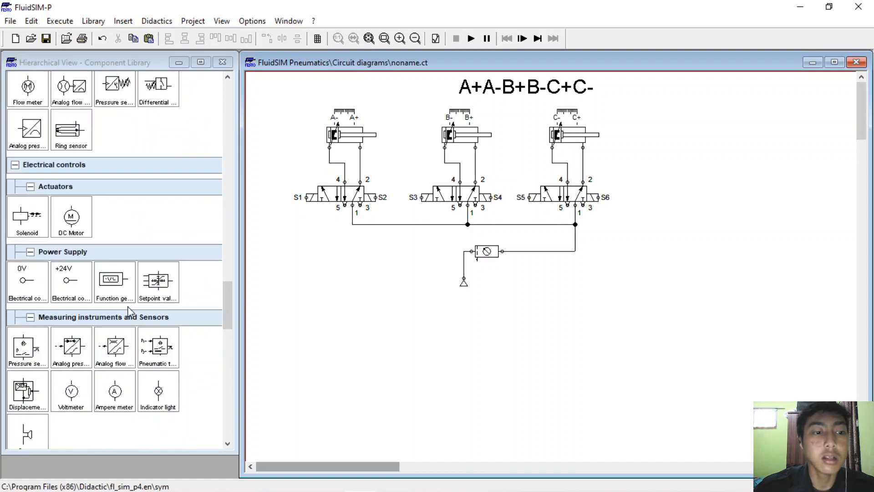
drag(73, 296, 287, 318)
scroll(312, 346, down, 3)
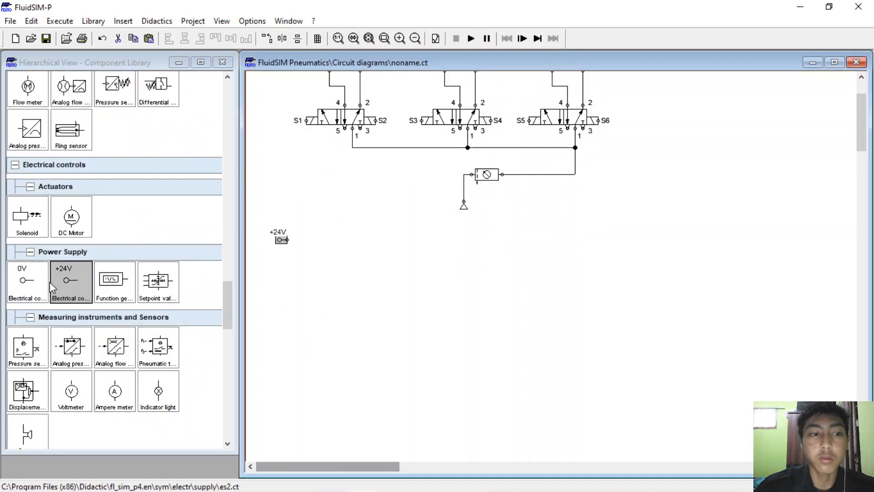
drag(28, 286, 286, 347)
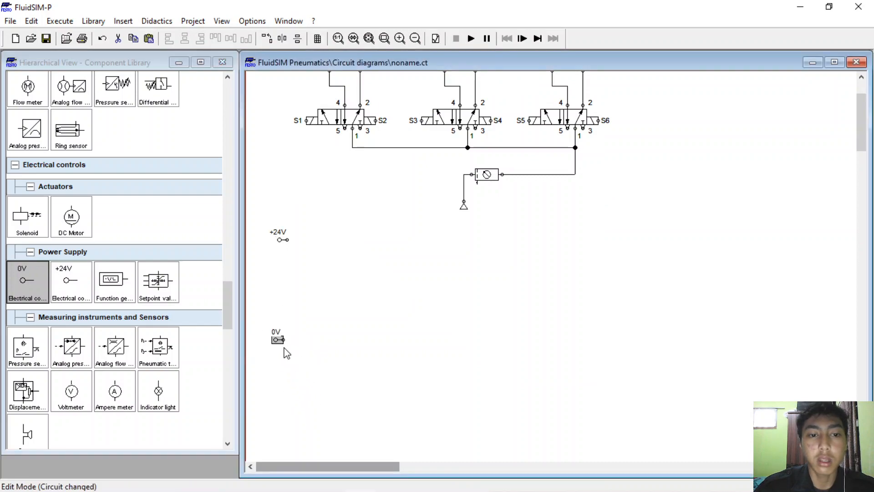
click(332, 317)
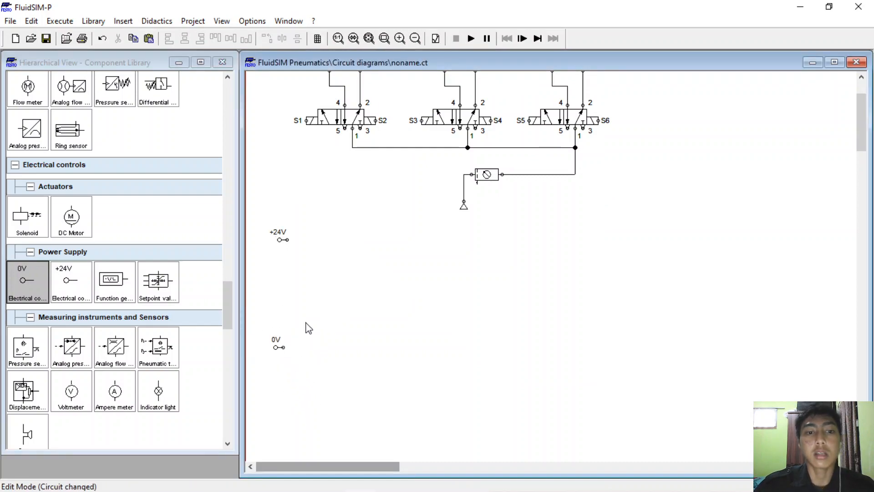
Add a Solenoid actuator beside the 0V connection and wire its lower terminal to 0V
scroll(144, 322, up, 2)
click(36, 302)
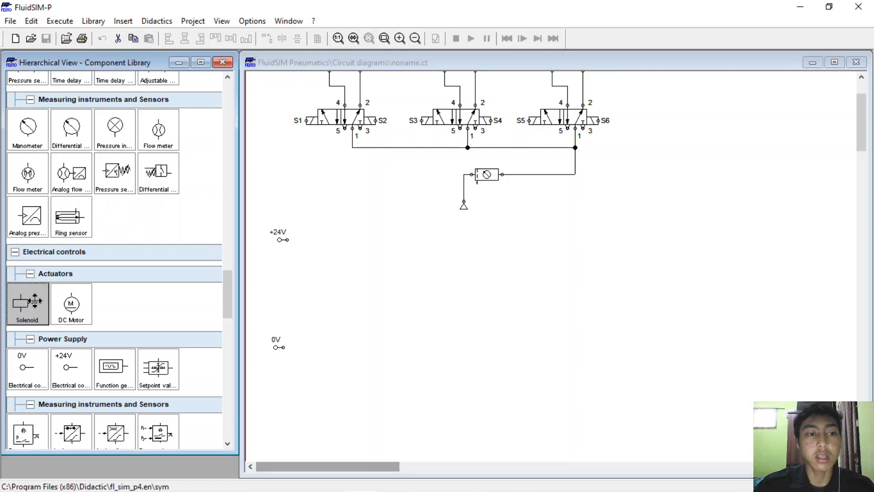
drag(35, 301, 284, 348)
drag(313, 318, 315, 330)
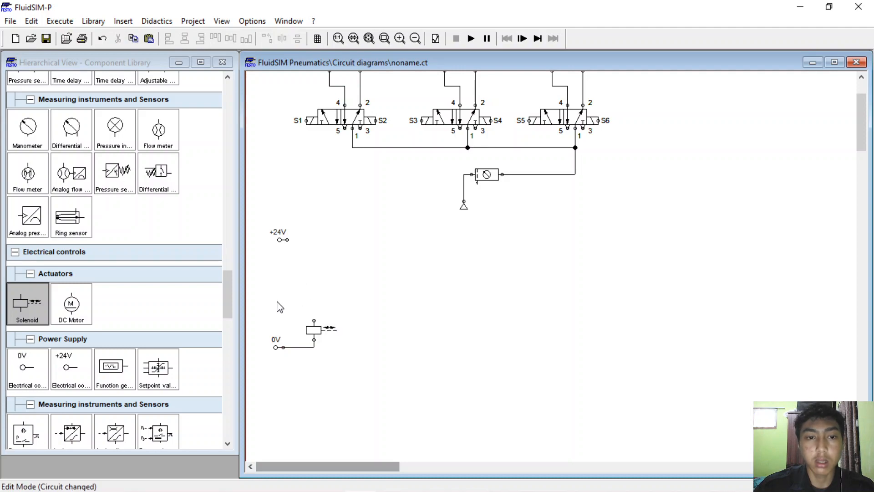
Replace the solenoid actuator beside the 0V connection with a valve solenoid and wire its lower terminal to 0V
scroll(79, 339, up, 10)
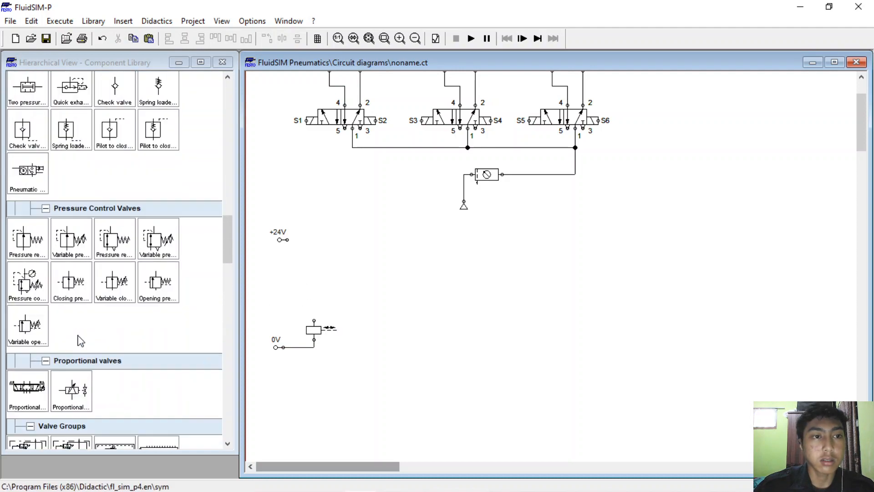
scroll(87, 364, up, 10)
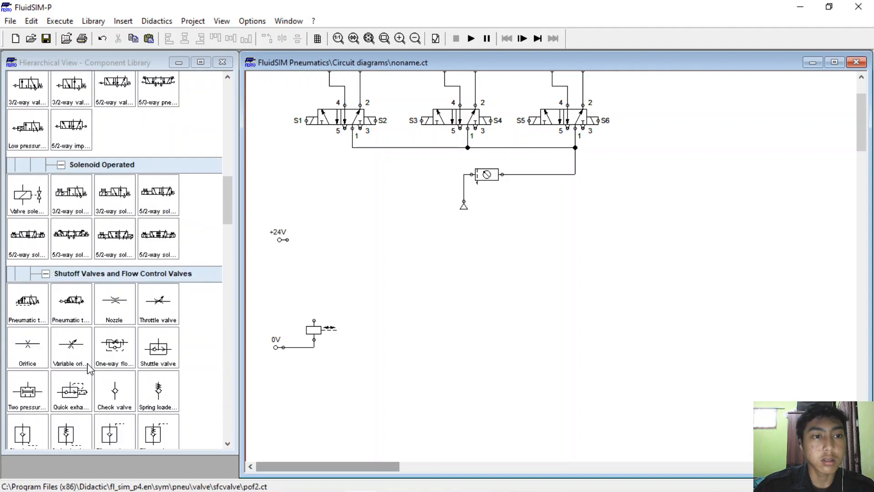
mouse_move(44, 350)
mouse_down()
mouse_move(364, 333)
mouse_move(365, 325)
mouse_move(325, 322)
mouse_up()
click(318, 336)
key(Delete)
drag(283, 348, 318, 340)
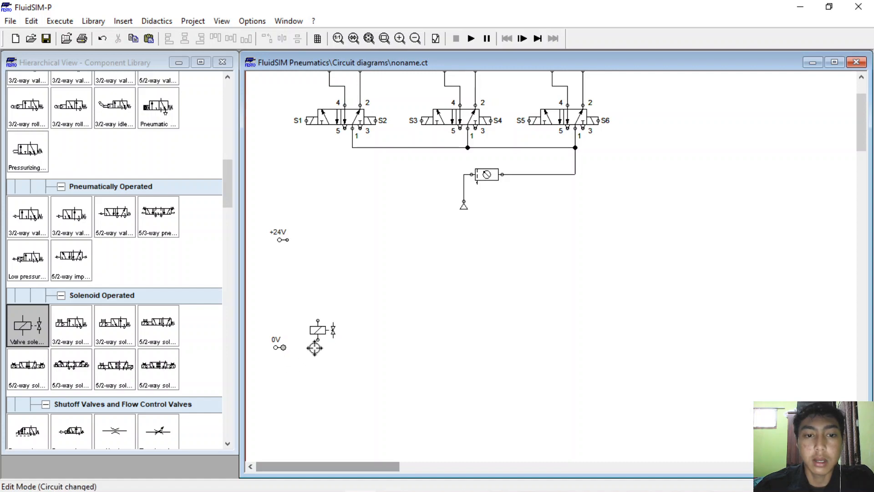
Duplicate the valve solenoid five times and line up the copies in a row beside the original
click(317, 329)
scroll(302, 177, up, 1)
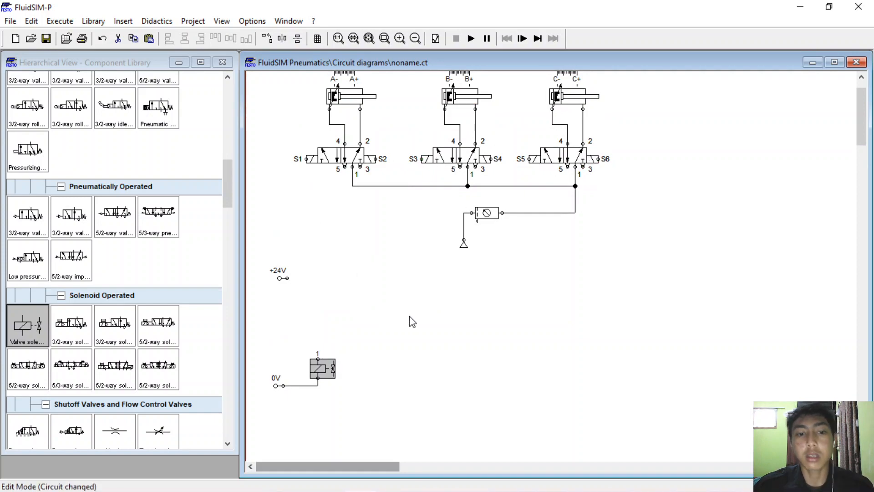
key(ctrl+v)
drag(569, 287, 350, 364)
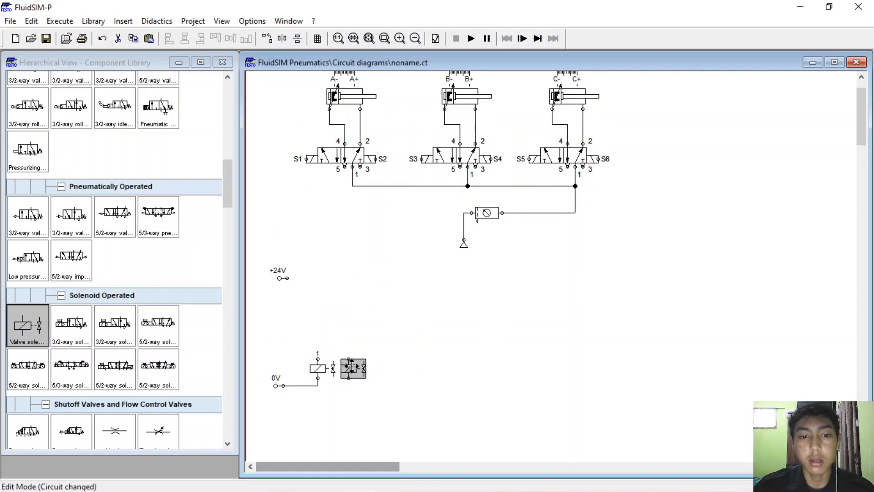
key(ctrl+v)
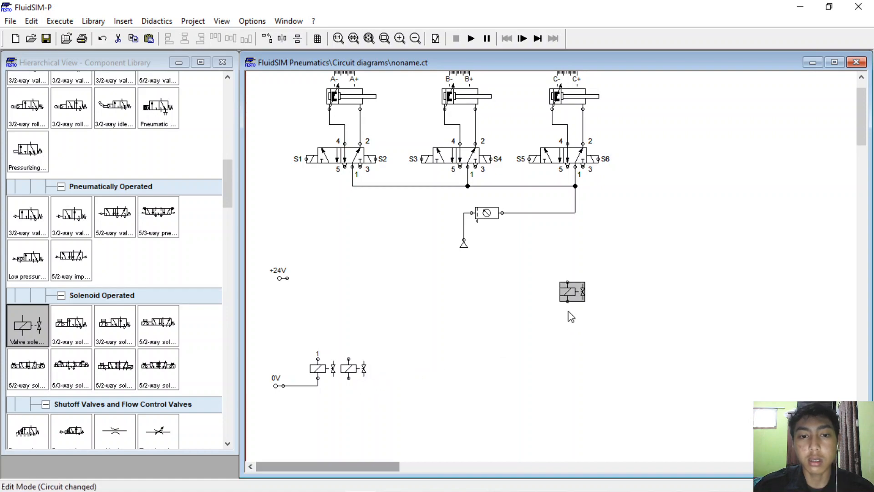
drag(569, 292, 382, 371)
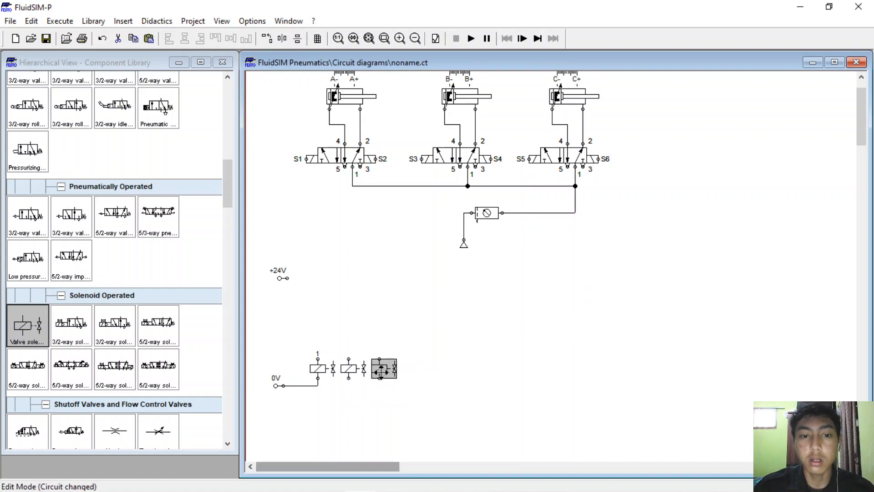
key(ctrl+v)
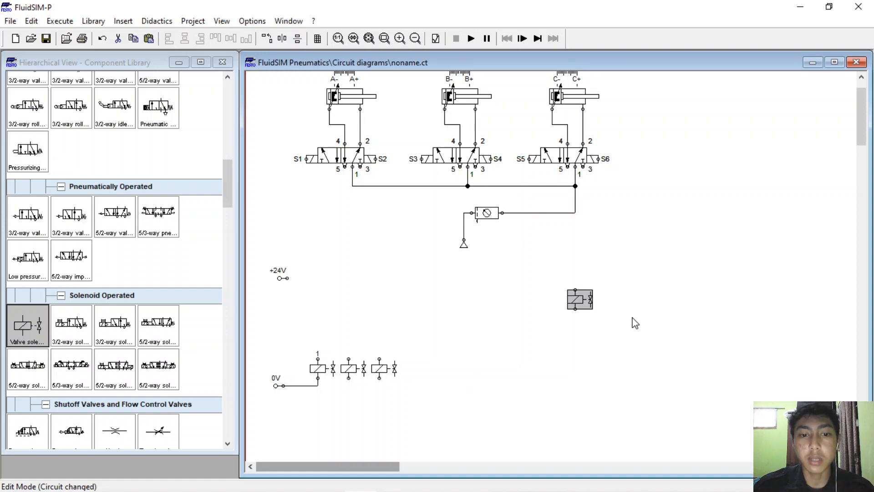
drag(578, 297, 413, 359)
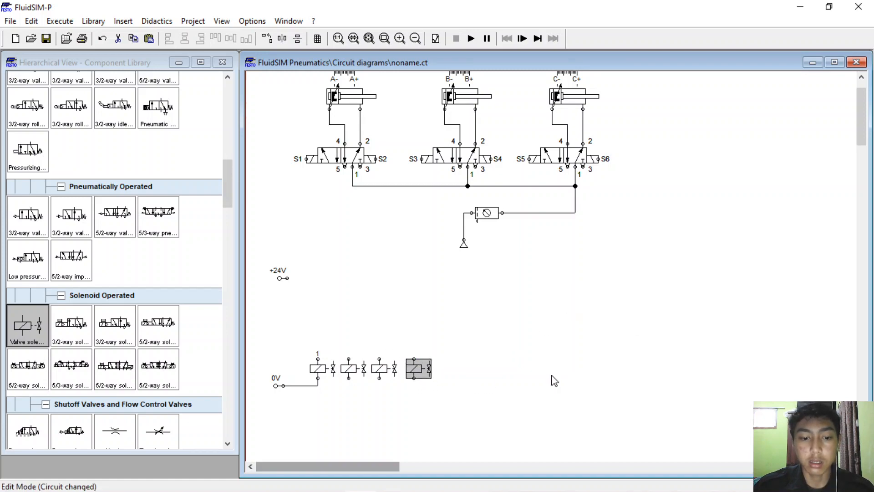
key(ctrl+v)
drag(588, 307, 457, 366)
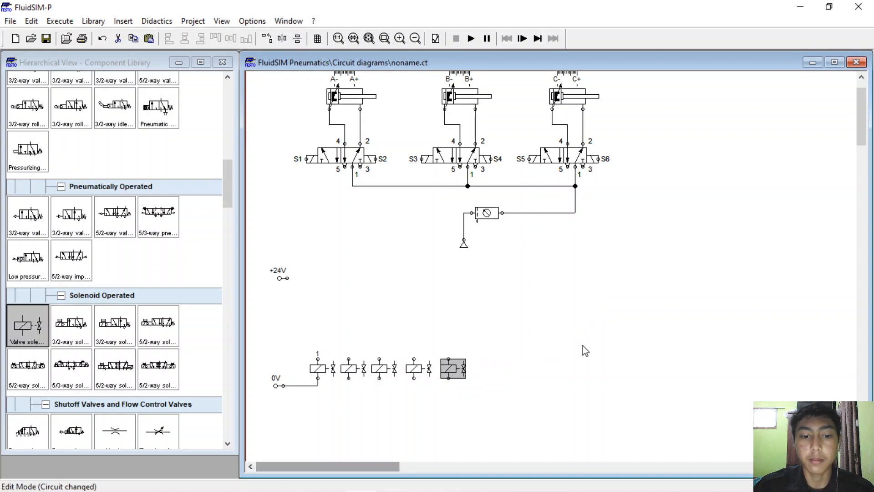
key(ctrl+v)
drag(591, 310, 483, 367)
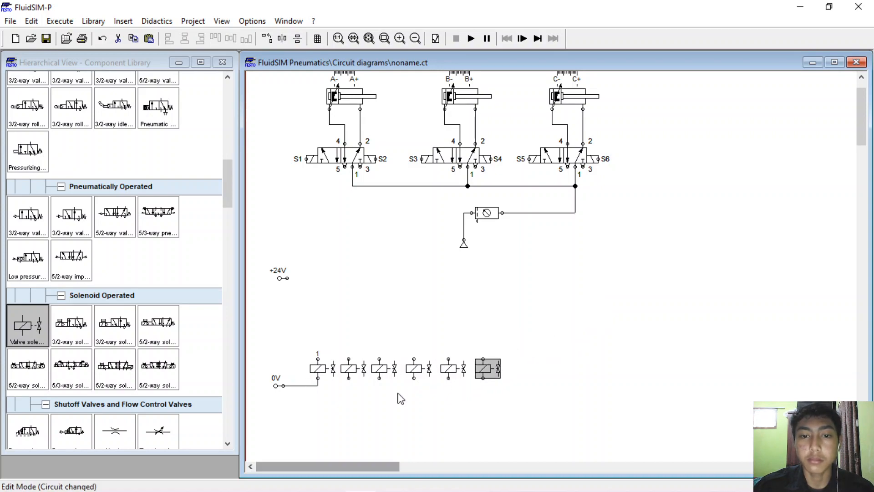
Wire the second and third valve solenoids to the 0V line and raise the first three solenoids slightly above it
drag(348, 377, 317, 386)
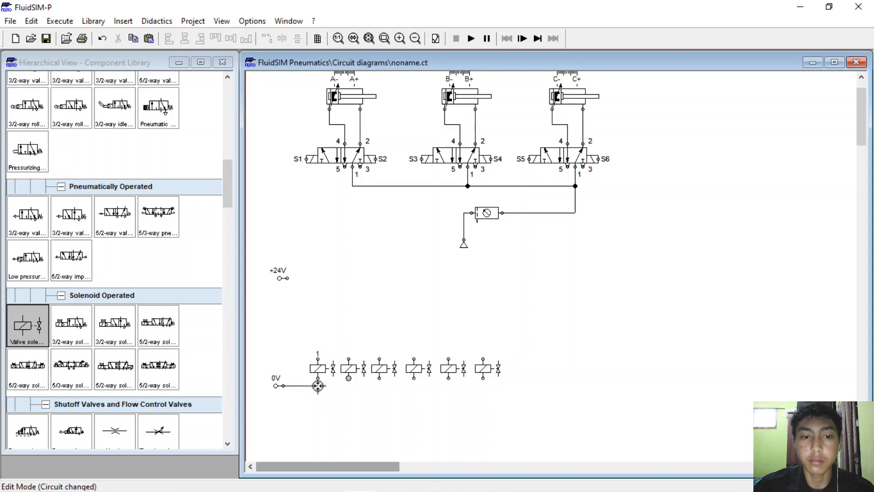
click(317, 372)
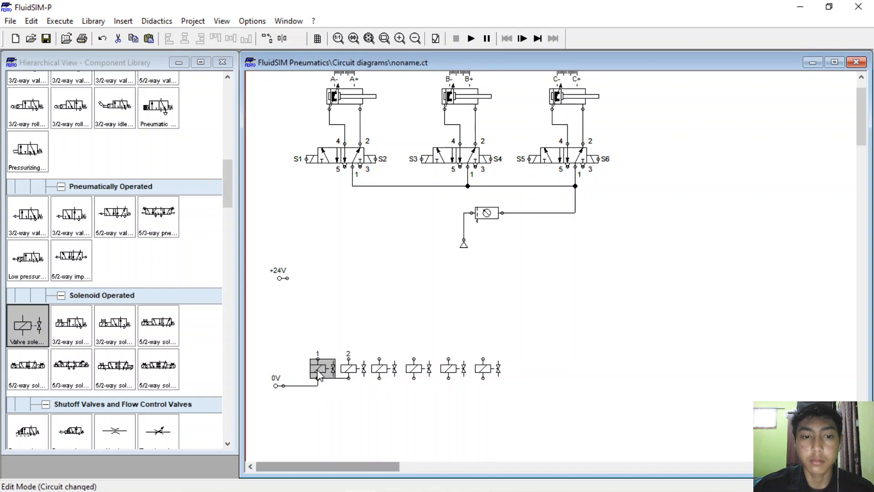
mouse_move(318, 379)
mouse_down()
mouse_move(316, 386)
mouse_move(329, 386)
mouse_up()
click(387, 370)
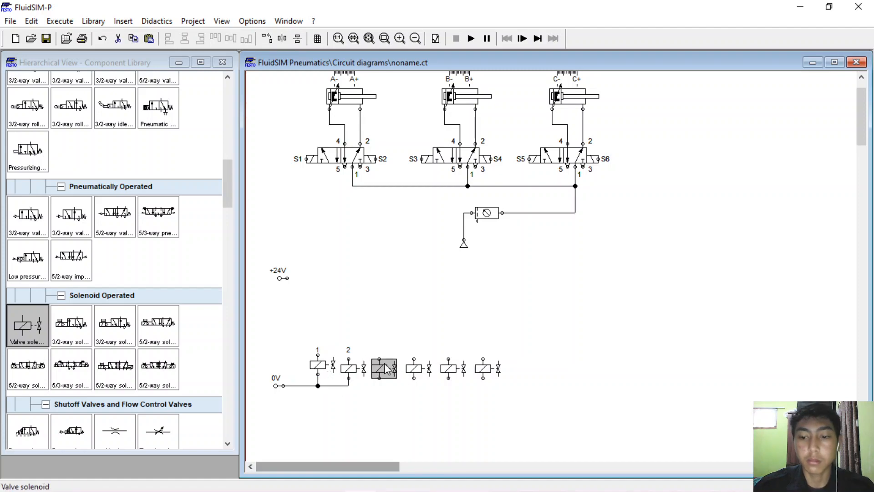
click(351, 366)
drag(378, 374, 347, 386)
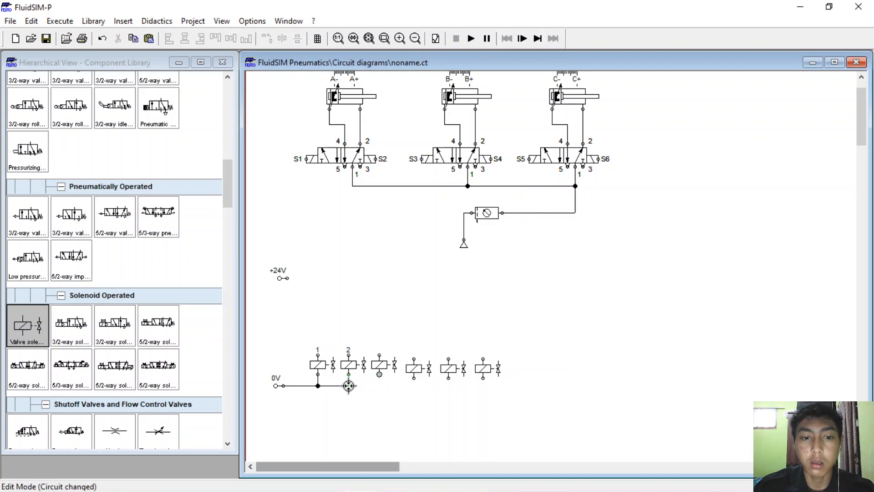
Raise the last three valve solenoids level with the others and wire their lower terminals to the 0V line
click(415, 370)
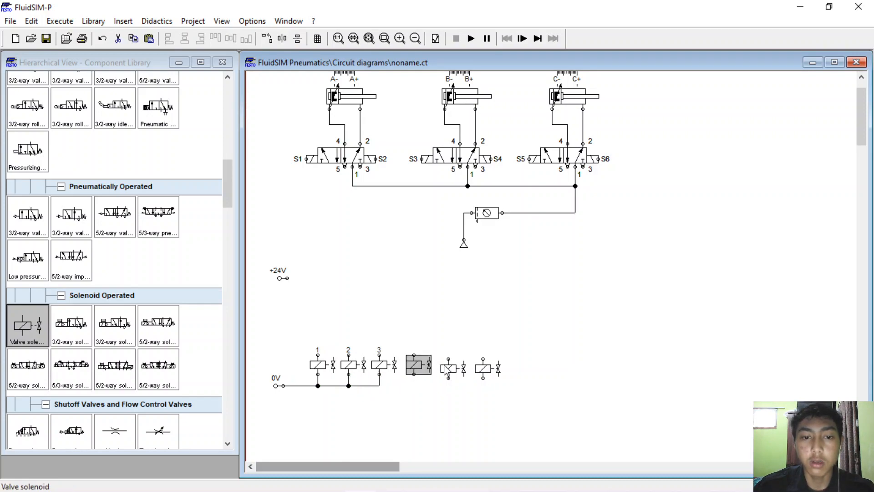
drag(450, 369, 451, 365)
drag(486, 369, 487, 365)
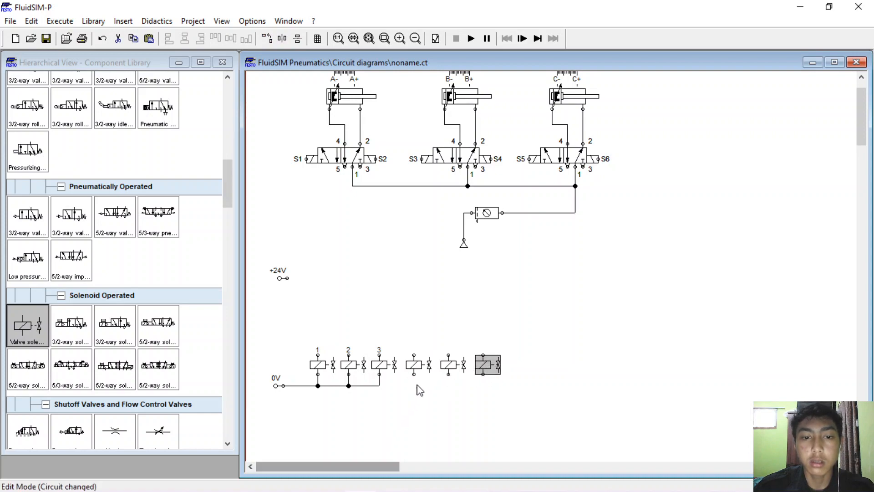
click(420, 390)
drag(379, 386, 414, 374)
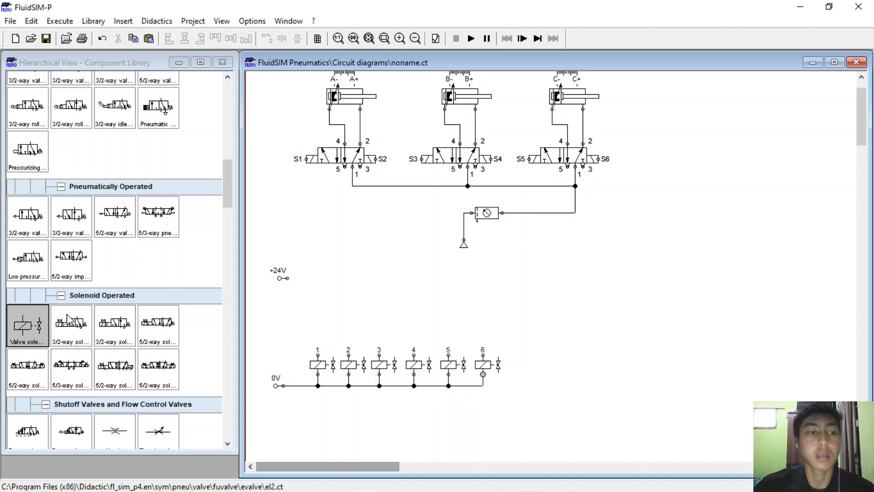
Add a make switch above the first valve solenoid and wire it between +24V and the solenoid
scroll(71, 319, up, 10)
scroll(84, 329, up, 3)
scroll(83, 329, down, 15)
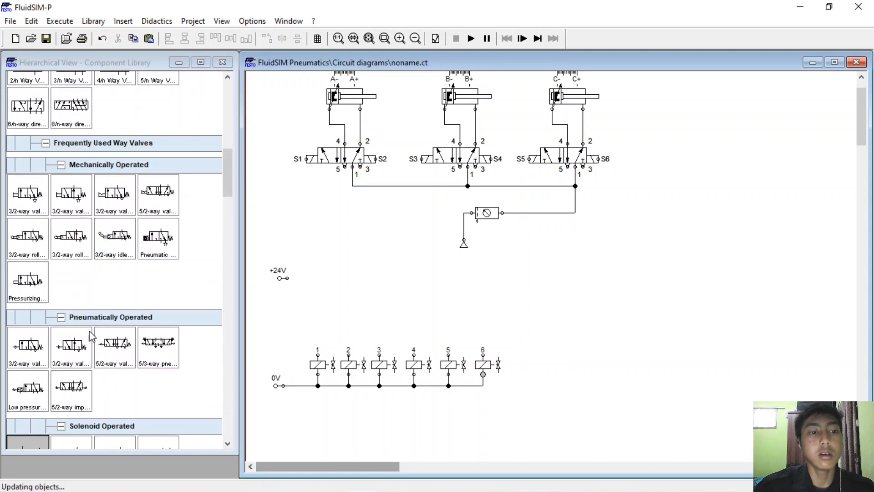
scroll(84, 359, down, 15)
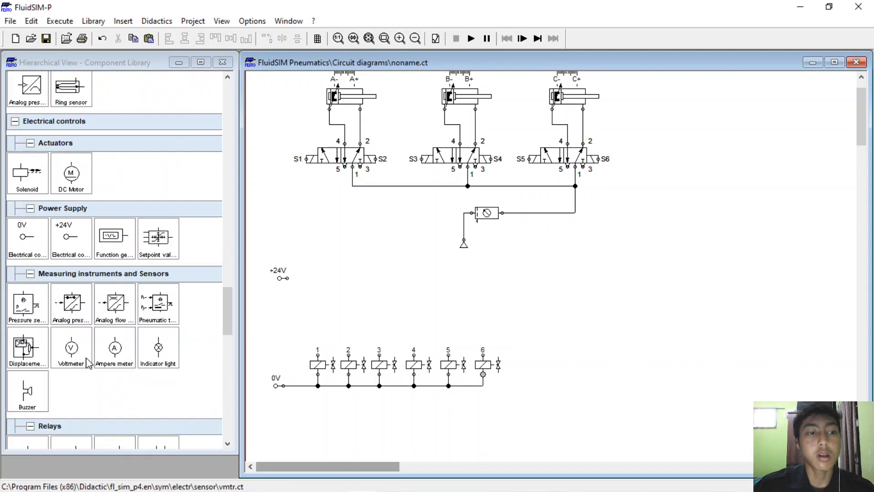
mouse_move(44, 363)
mouse_down()
mouse_move(293, 368)
mouse_move(337, 306)
mouse_move(282, 277)
mouse_up()
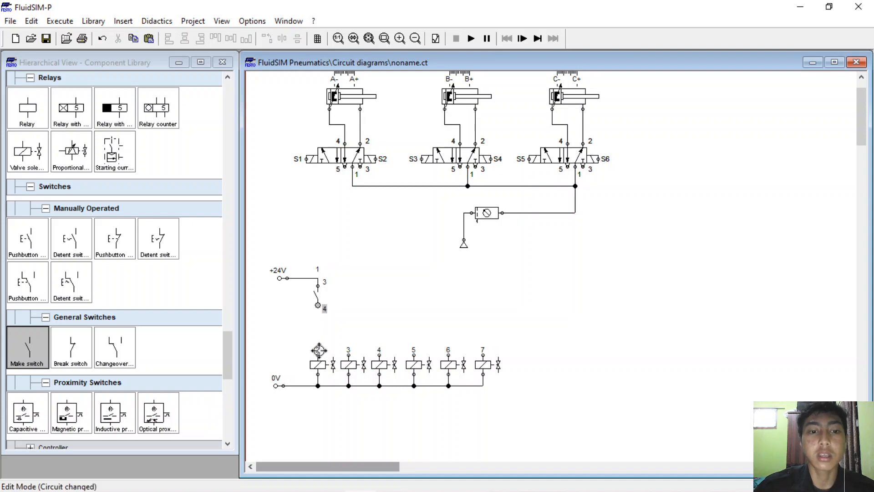
drag(317, 351, 317, 354)
Add make switches above the second and third valve solenoids, wiring each between the +24V line and its solenoid
mouse_move(29, 350)
mouse_down()
mouse_move(388, 335)
mouse_move(337, 291)
mouse_move(349, 355)
mouse_up()
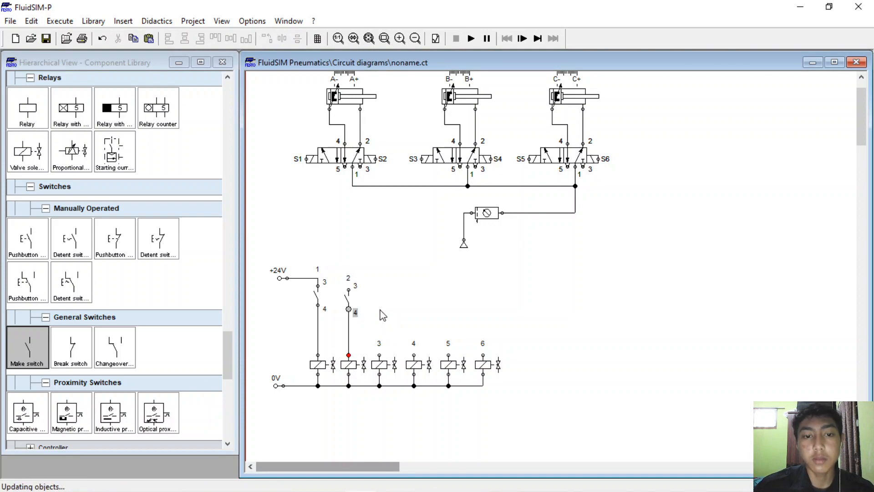
drag(349, 290, 318, 279)
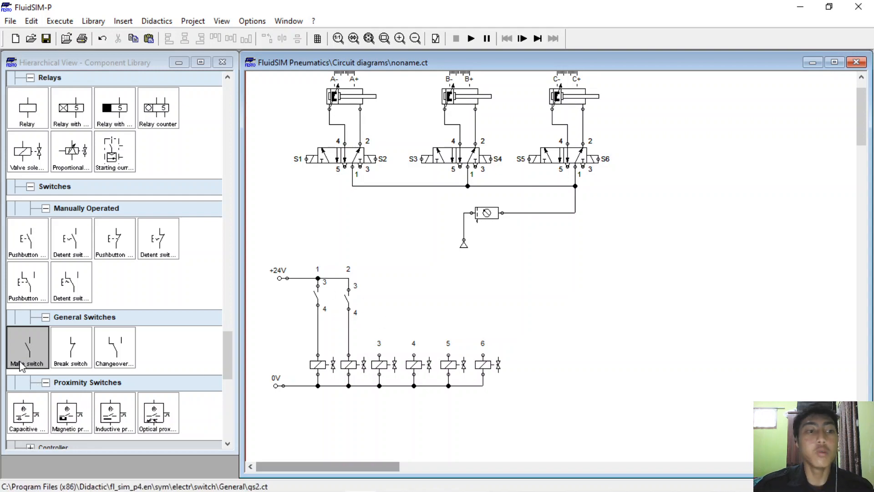
drag(26, 353, 394, 294)
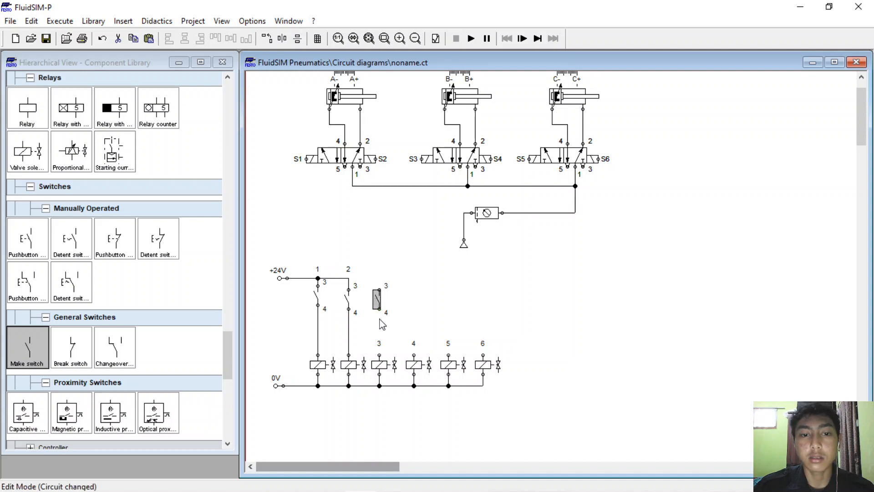
drag(379, 308, 378, 308)
drag(379, 355, 379, 355)
drag(379, 290, 360, 279)
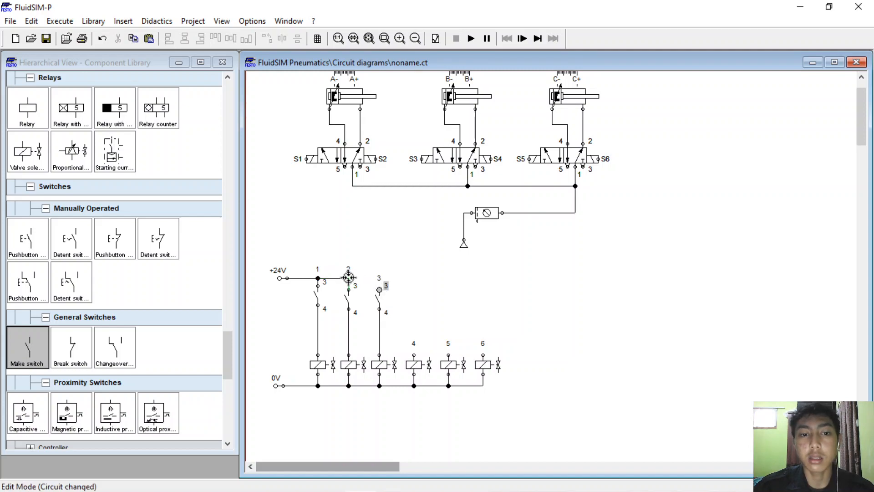
Add a make switch wired to the fourth valve solenoid and align its supply wire with the +24V line
drag(28, 348, 414, 356)
drag(420, 296, 416, 296)
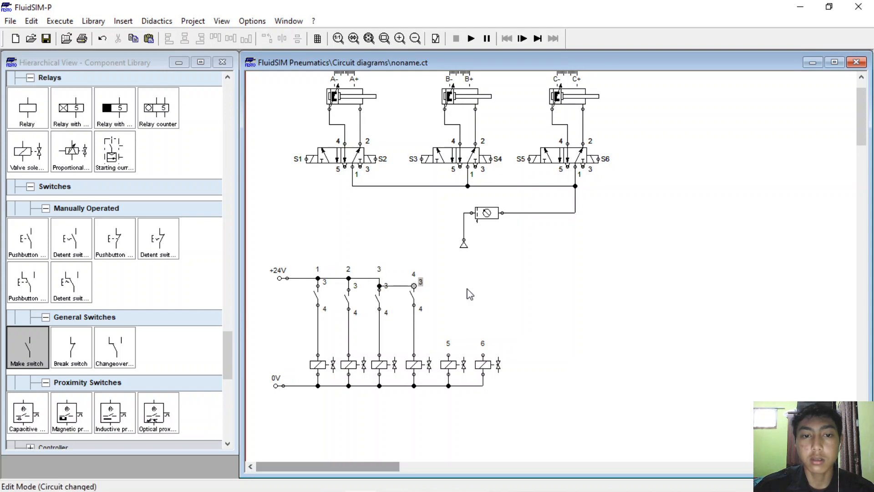
click(379, 276)
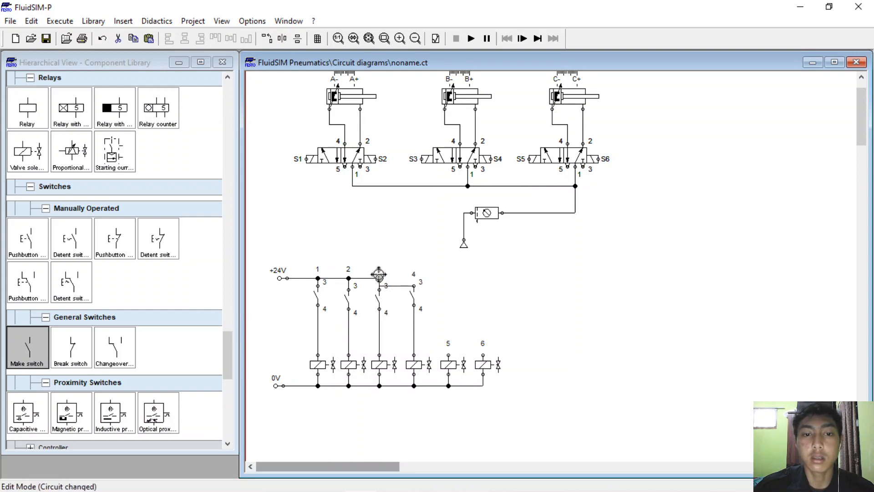
drag(398, 286, 397, 275)
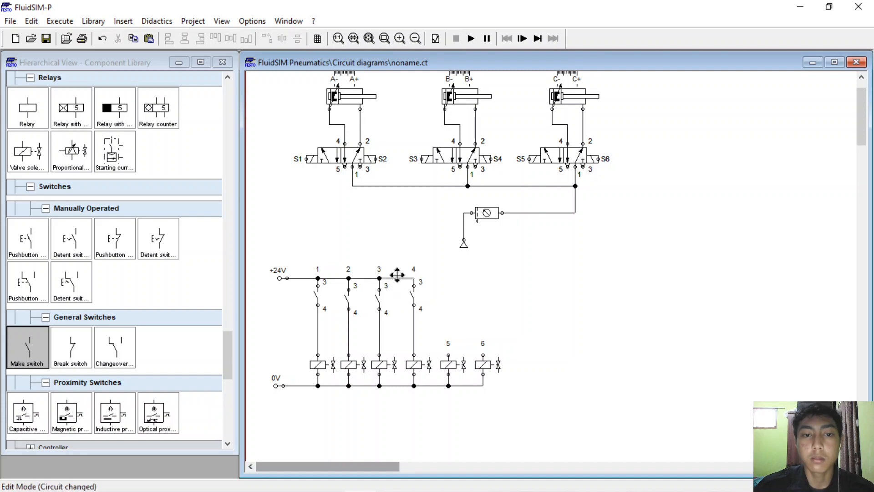
click(449, 354)
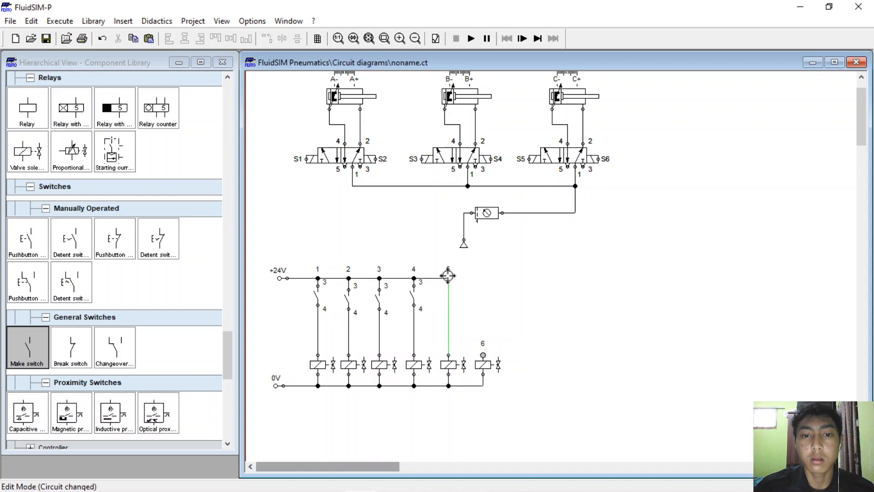
click(448, 321)
key(Delete)
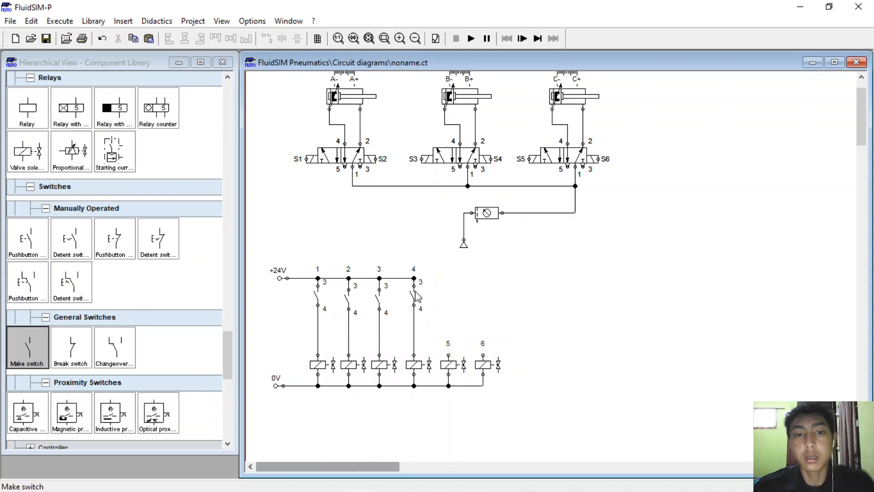
Add make switches above the fifth and sixth valve solenoids, wiring each between the +24V line and its solenoid
drag(28, 345, 414, 278)
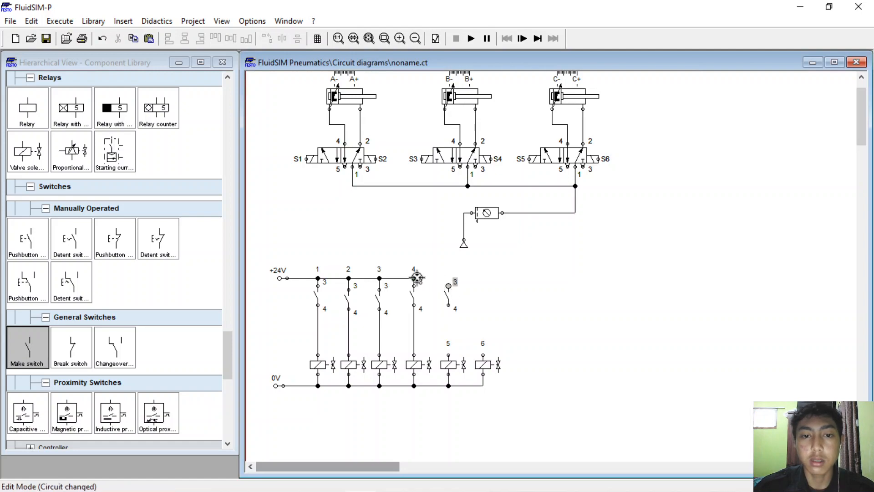
drag(450, 354, 449, 304)
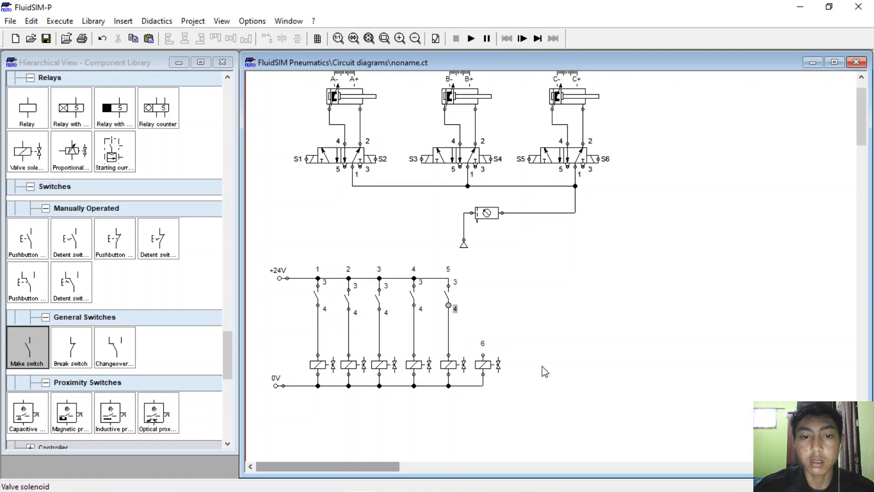
drag(27, 349, 482, 288)
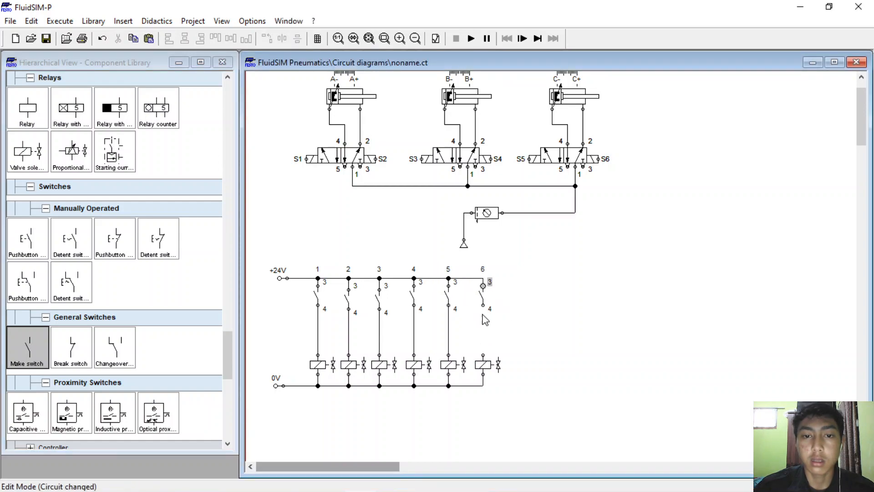
drag(481, 304, 483, 357)
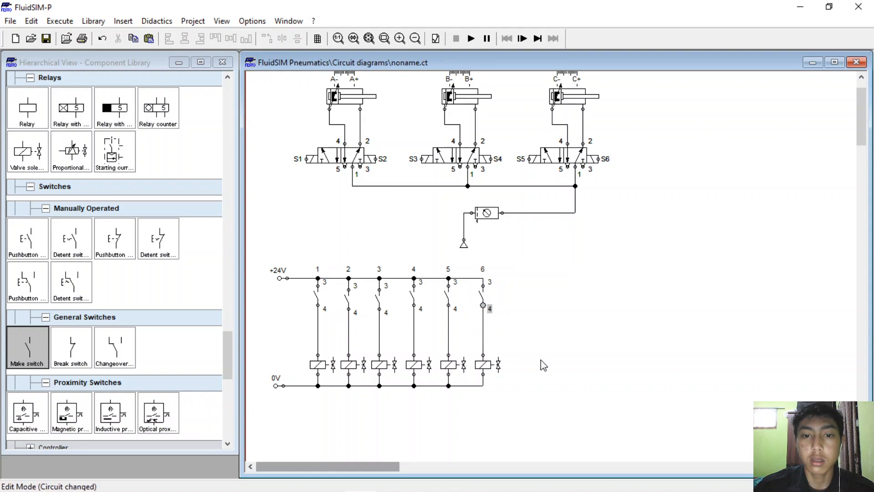
Label the valve solenoid in the first branch S1
double_click(321, 364)
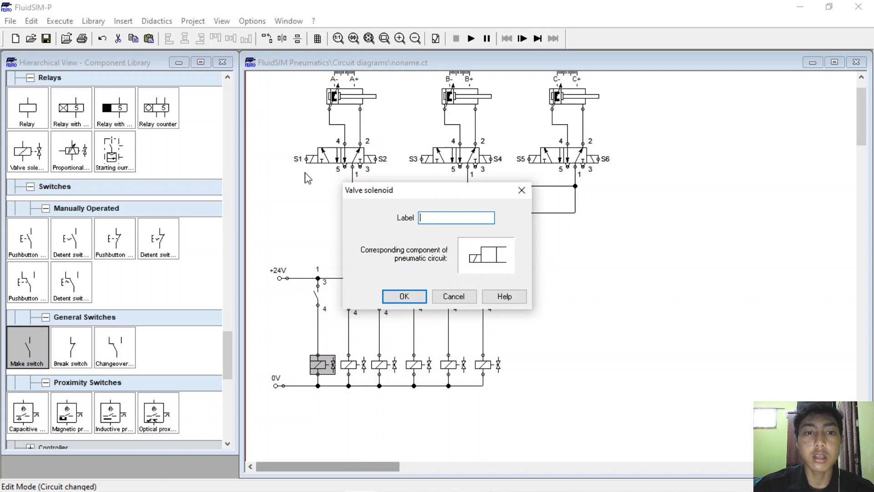
key(Return)
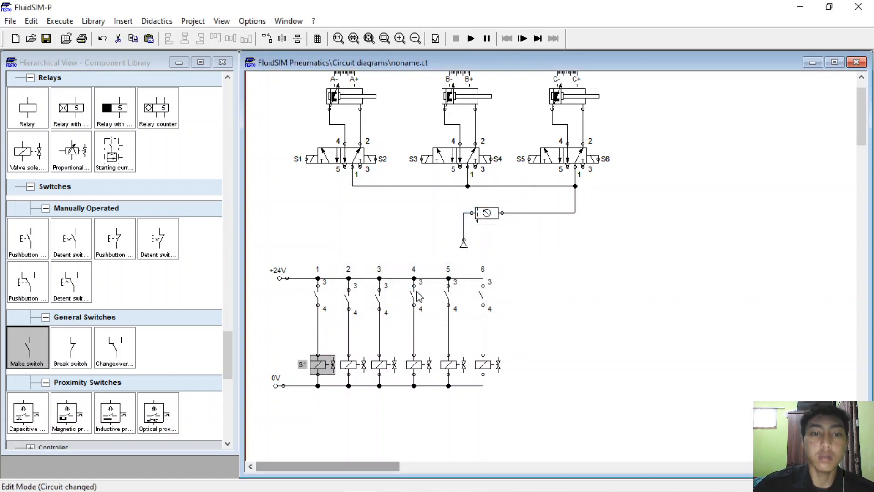
click(349, 364)
Widen the gaps before the second, third and fourth branches by shifting each and all the branches after it one grid step
drag(335, 261, 548, 420)
key(Right)
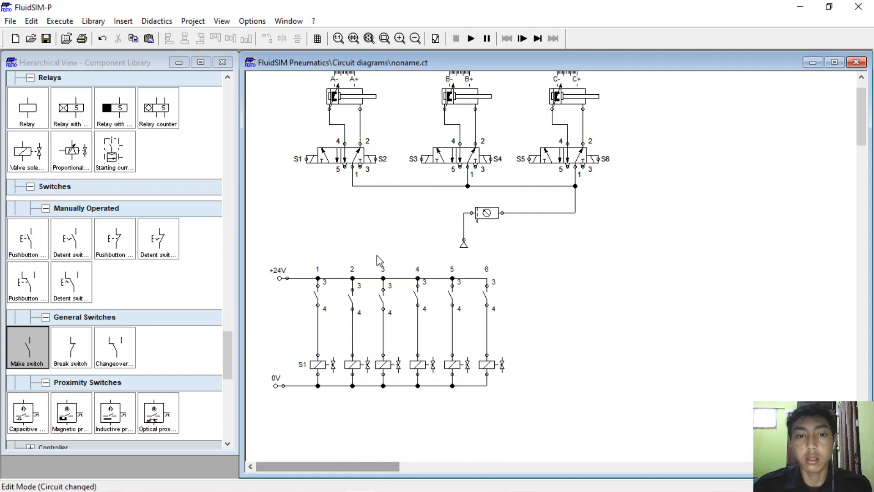
drag(378, 259, 536, 413)
key(Right)
click(408, 265)
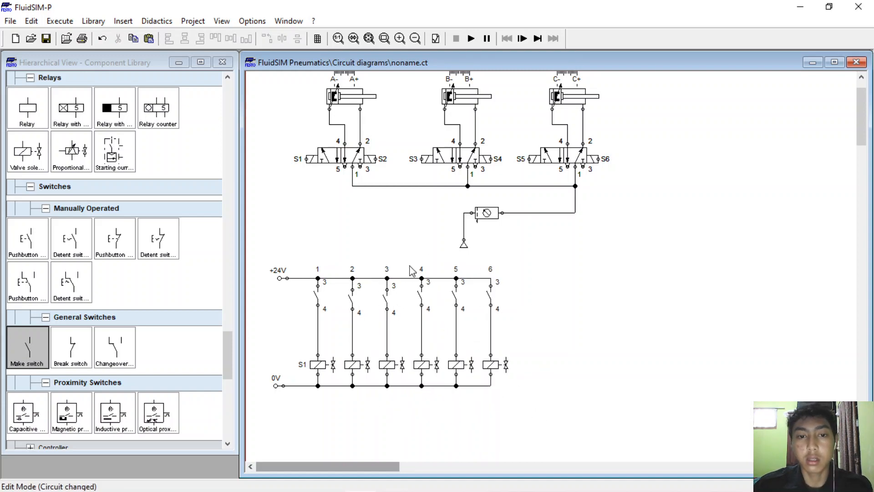
drag(408, 265, 552, 410)
key(Right)
click(437, 267)
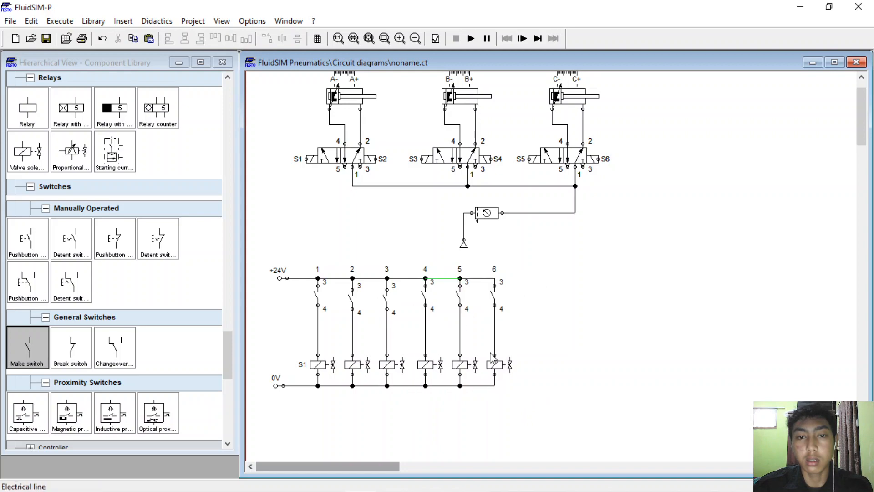
Widen the gaps before the fifth and sixth branches by shifting their switches and solenoids further from the fourth branch
drag(449, 273, 513, 398)
key(Right)
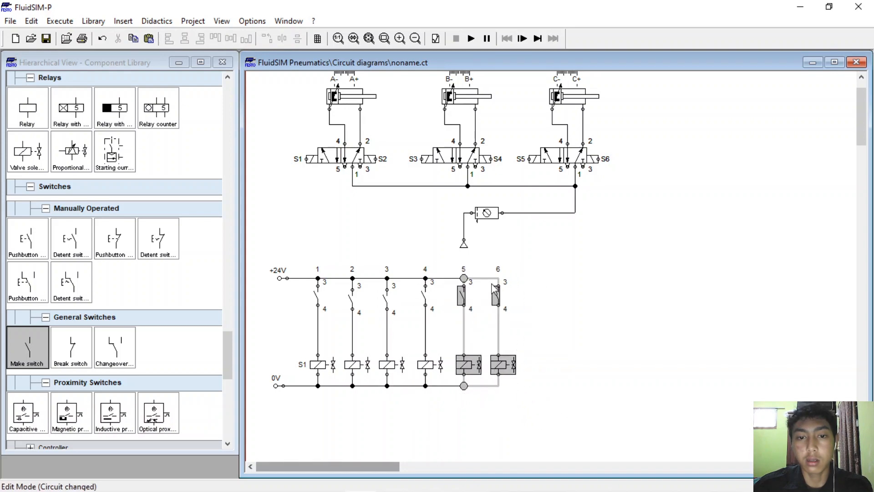
drag(493, 267, 536, 397)
key(Right)
key(Right)
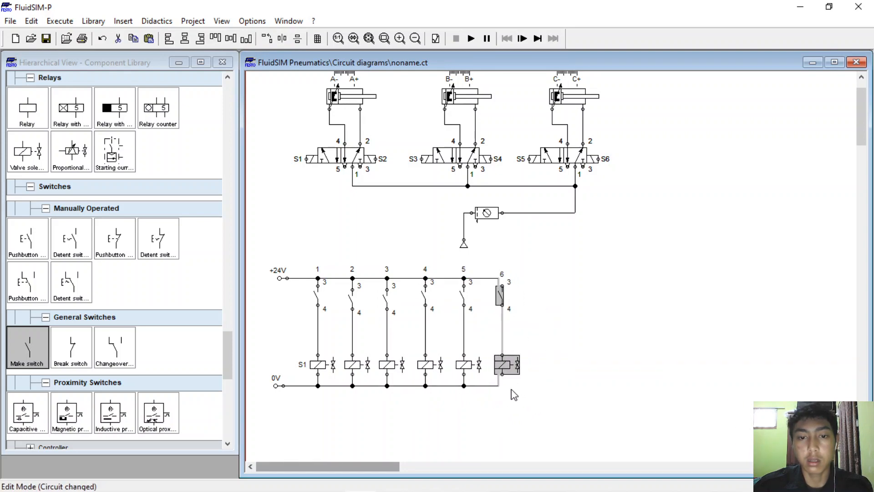
Label the valve solenoids in the second and third branches S2 and S3
double_click(351, 366)
text(S2)
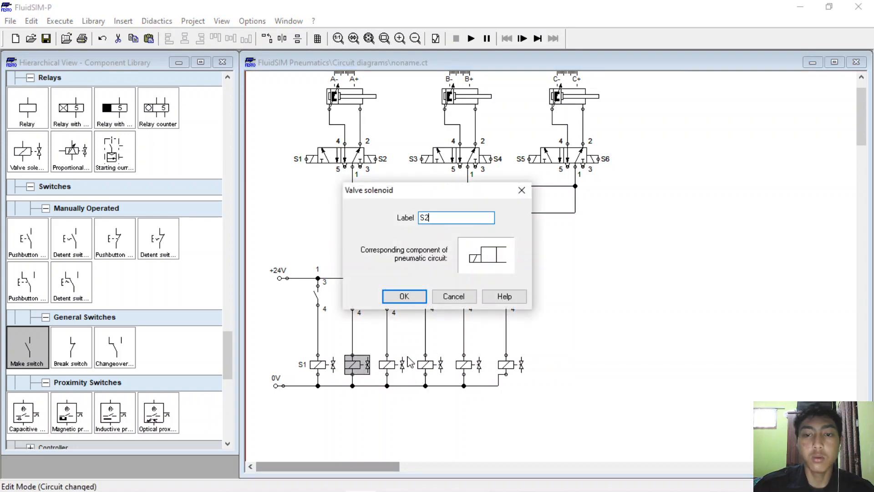
key(Return)
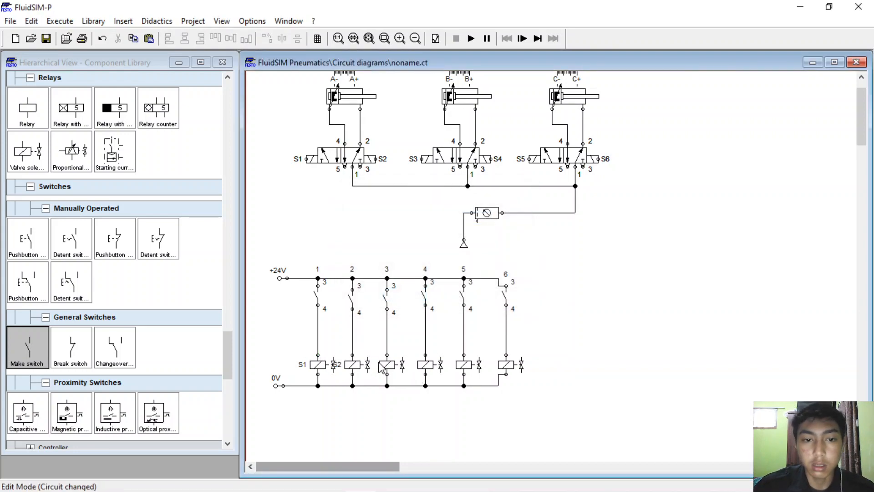
double_click(392, 367)
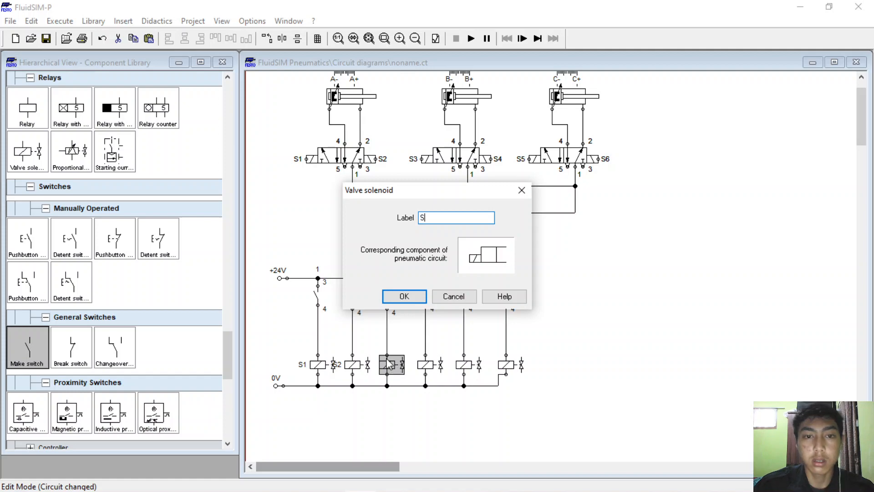
text(S3)
click(403, 296)
Label the valve solenoids in the fourth and fifth branches S4 and S5
double_click(430, 365)
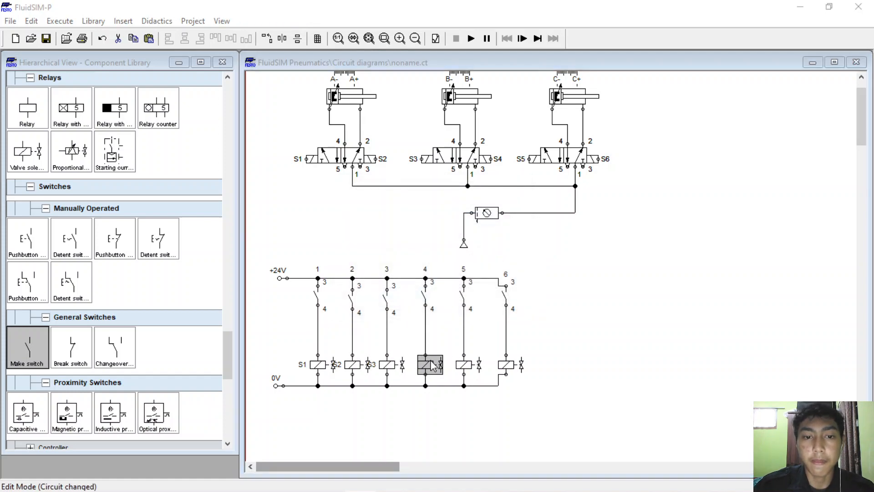
text(S4)
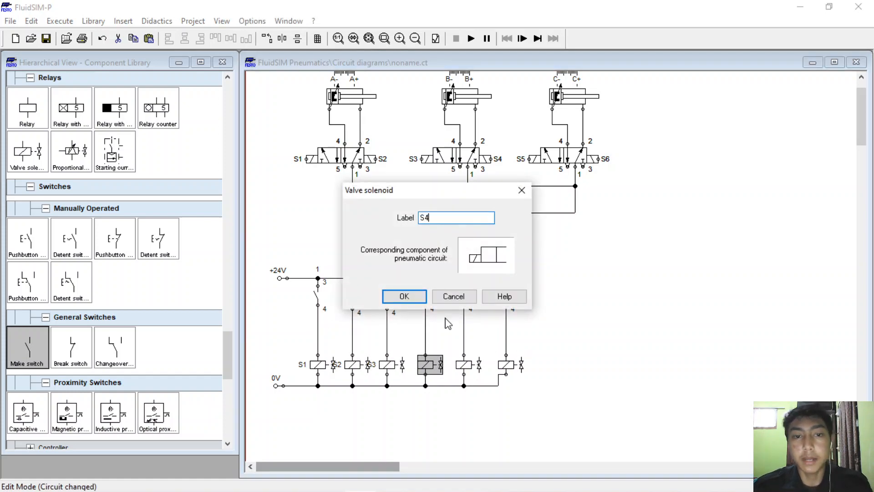
click(404, 296)
double_click(468, 365)
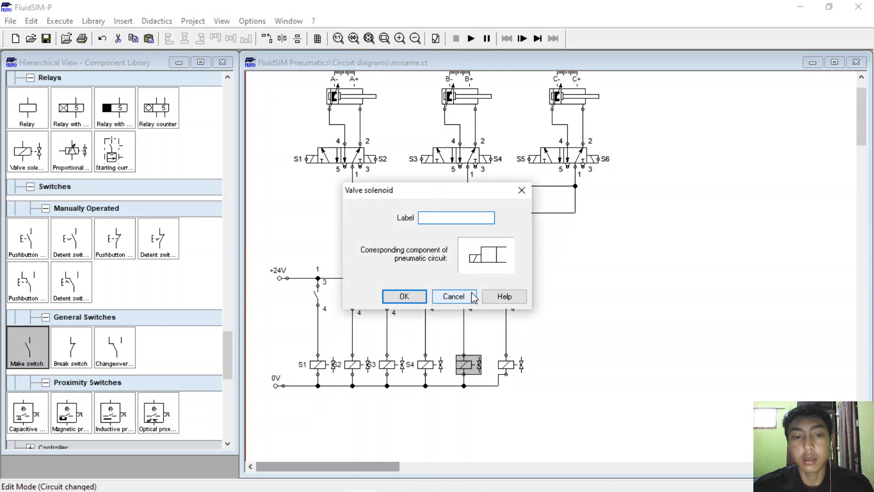
text(S5)
click(404, 297)
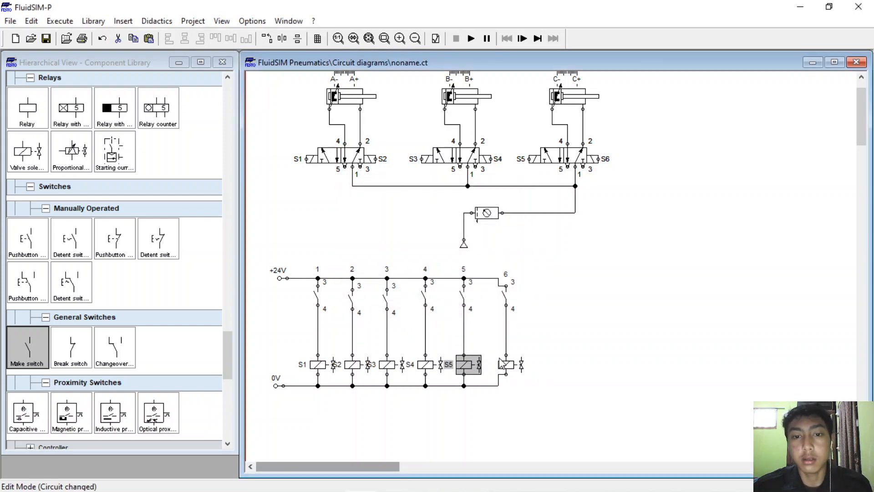
Straighten the sixth branch's connections to the 0V and +24V lines and label its valve solenoid S6
drag(500, 373, 506, 374)
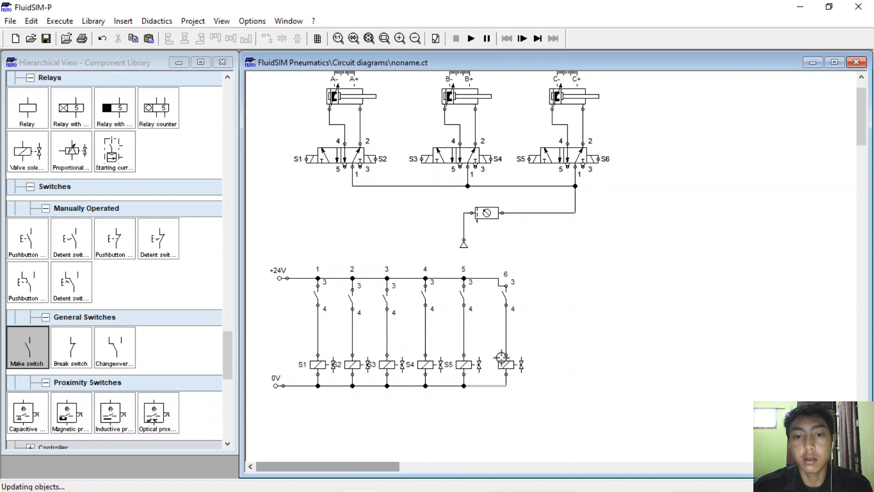
double_click(506, 367)
text(S)
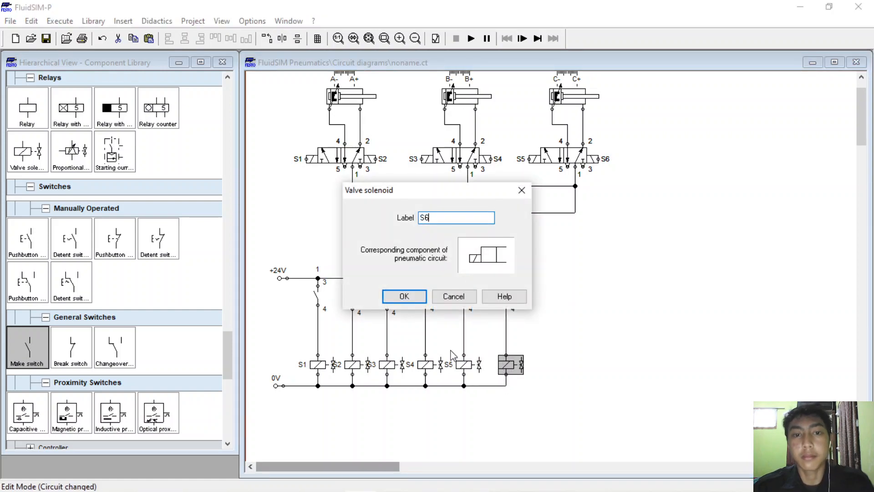
text(6)
click(404, 297)
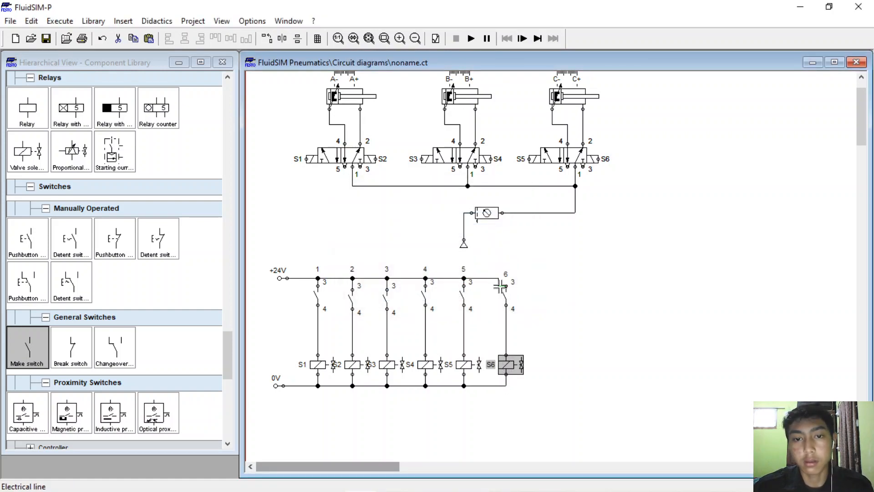
click(507, 273)
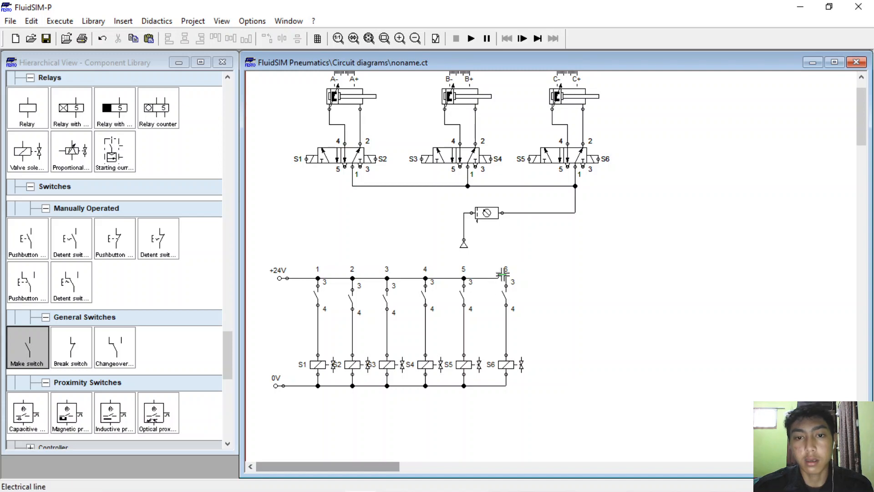
drag(505, 279, 464, 278)
Move the complete six-branch solenoid control circuit beside the pneumatic circuit, to the right of cylinder C
drag(257, 258, 596, 464)
drag(474, 370, 820, 168)
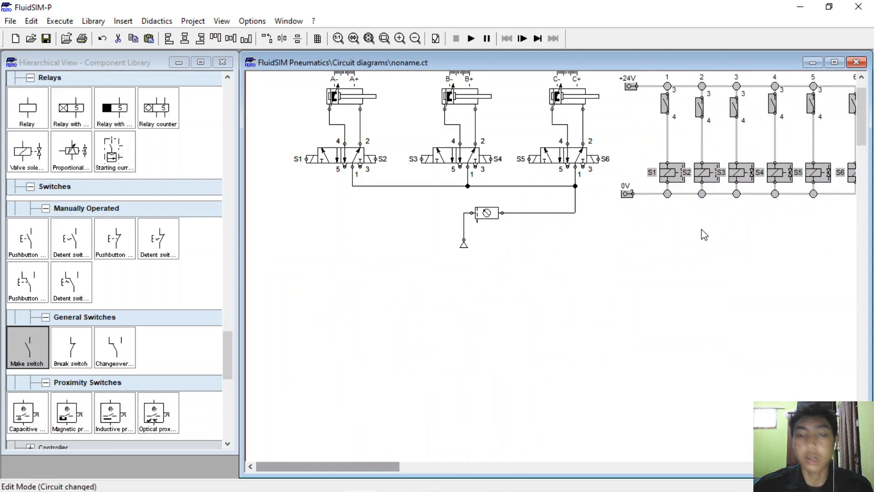
scroll(696, 236, down, 1)
scroll(522, 181, up, 1)
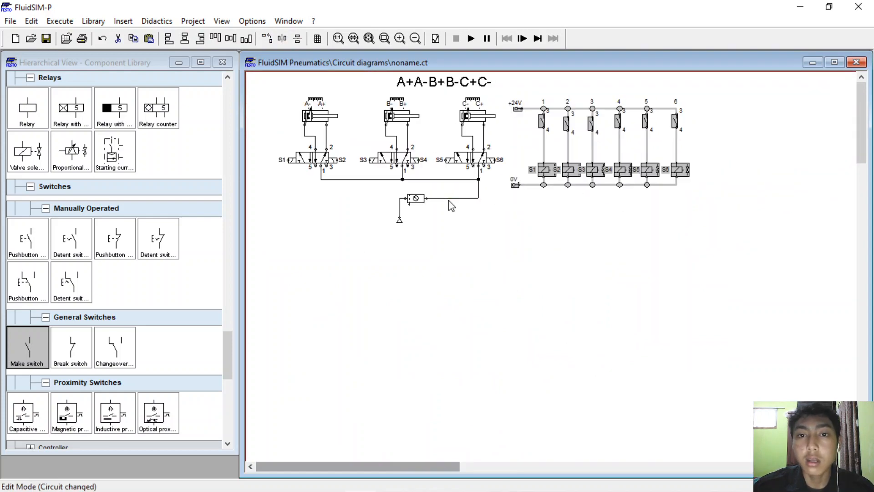
scroll(408, 231, up, 1)
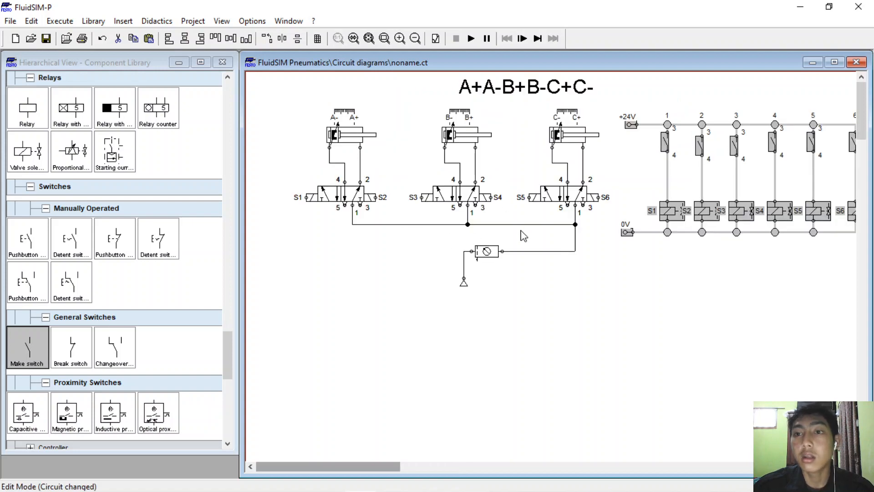
drag(384, 467, 397, 466)
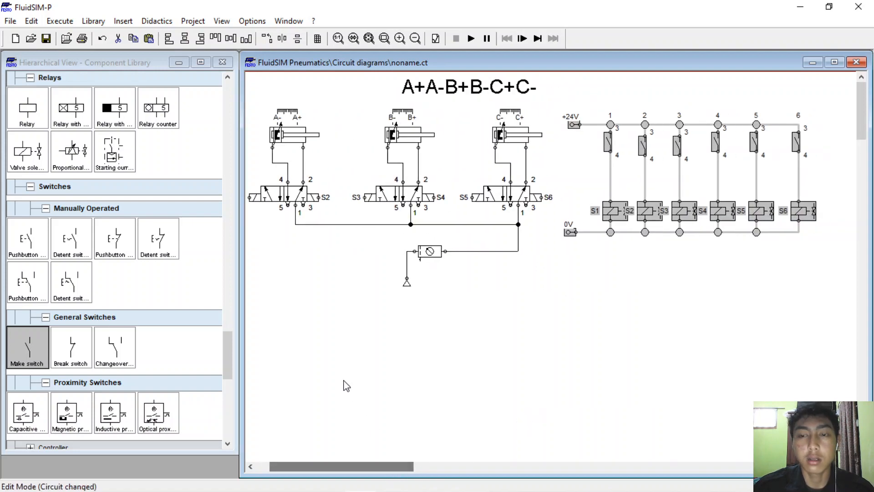
drag(344, 470, 339, 465)
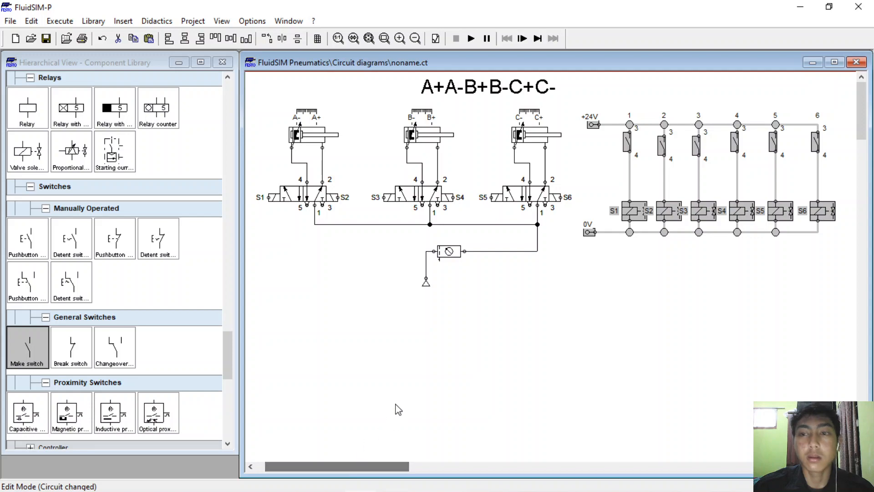
scroll(399, 407, down, 1)
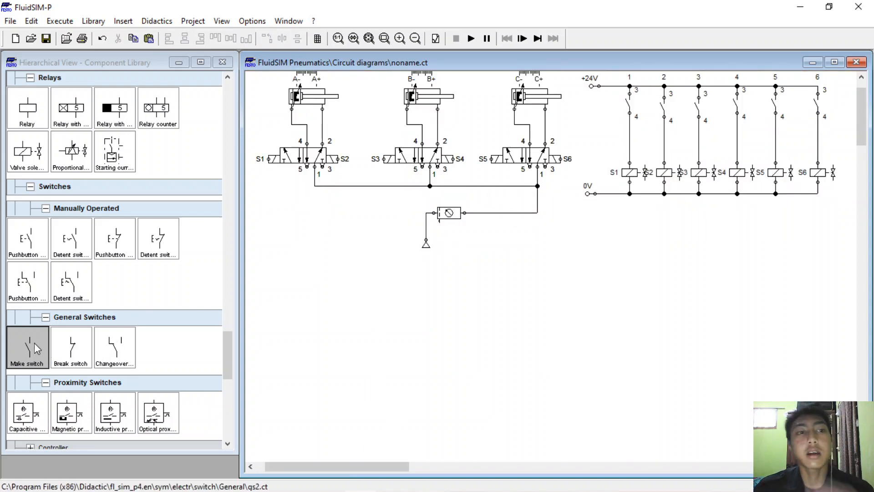
Place a relay, a +24V supply and a 0V supply in the free area below the pneumatic circuit
drag(27, 108, 344, 400)
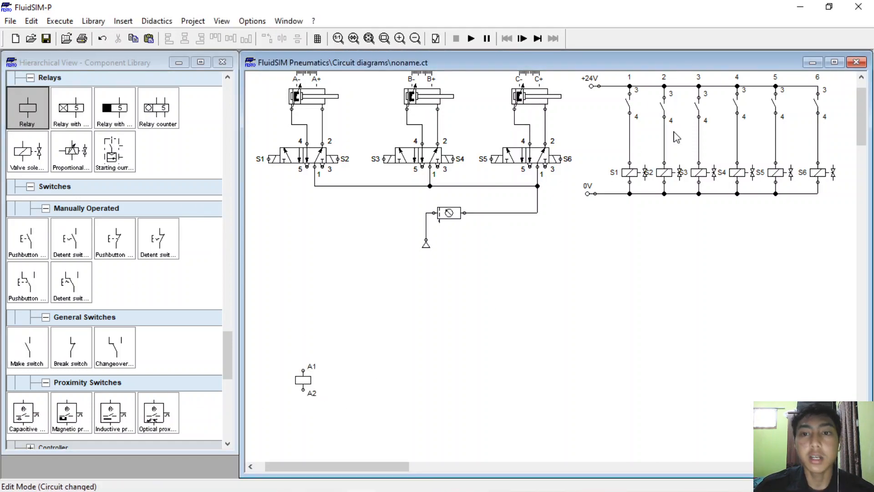
click(635, 175)
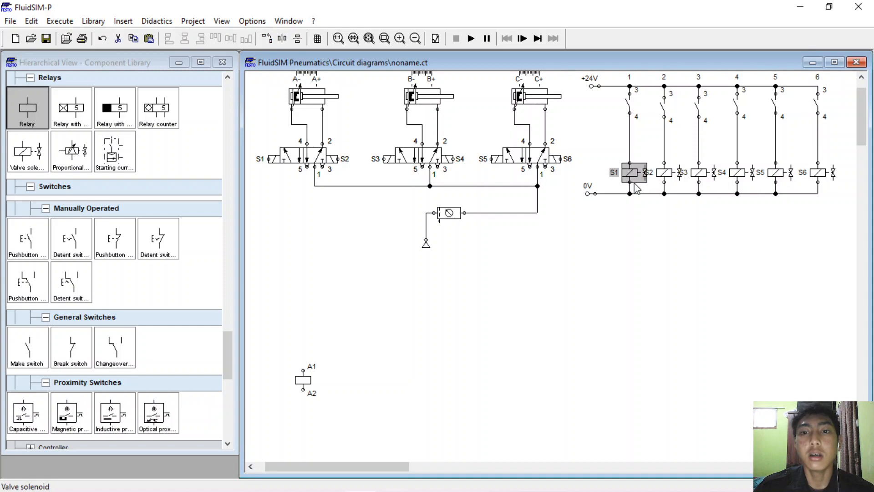
click(609, 238)
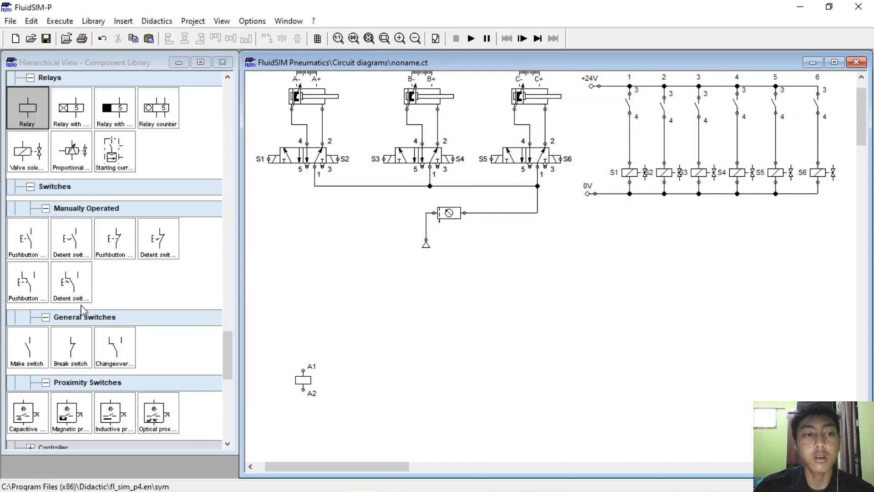
scroll(48, 206, up, 2)
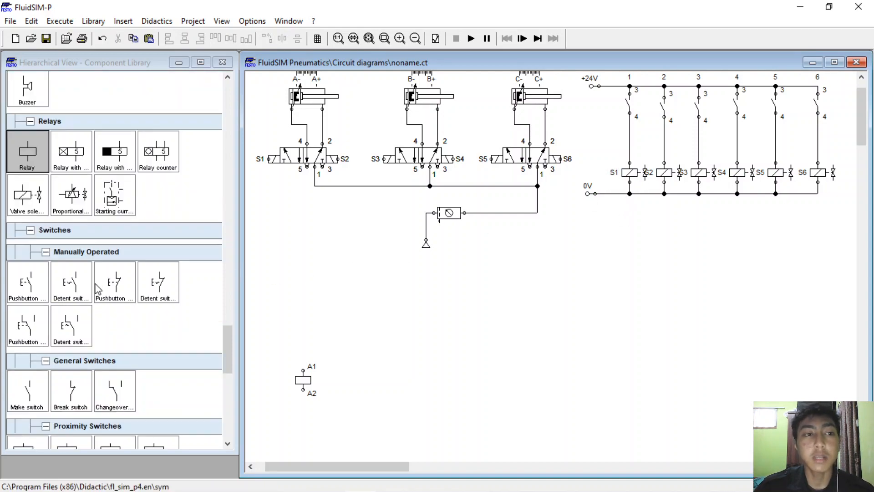
scroll(62, 225, down, 7)
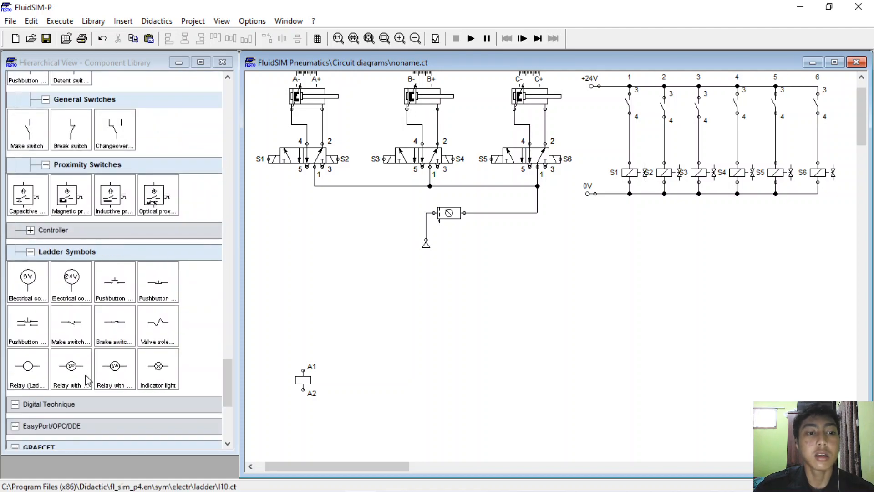
scroll(88, 379, down, 6)
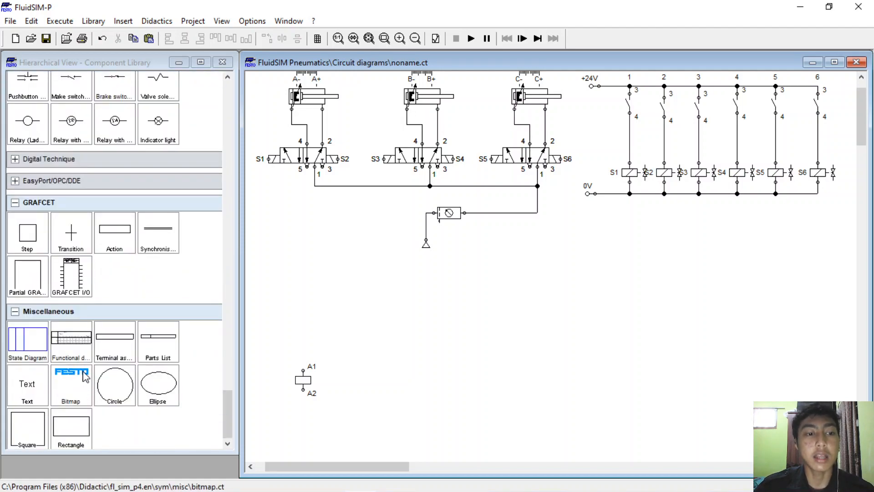
scroll(83, 376, up, 20)
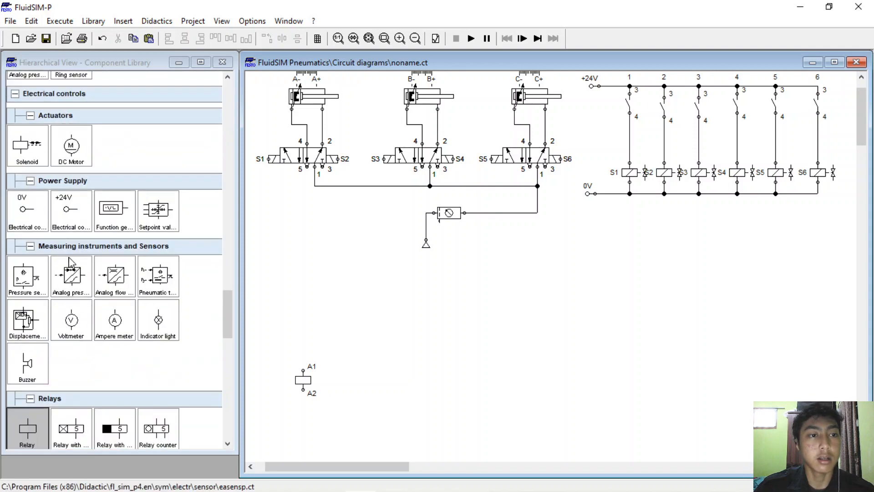
drag(70, 209, 263, 266)
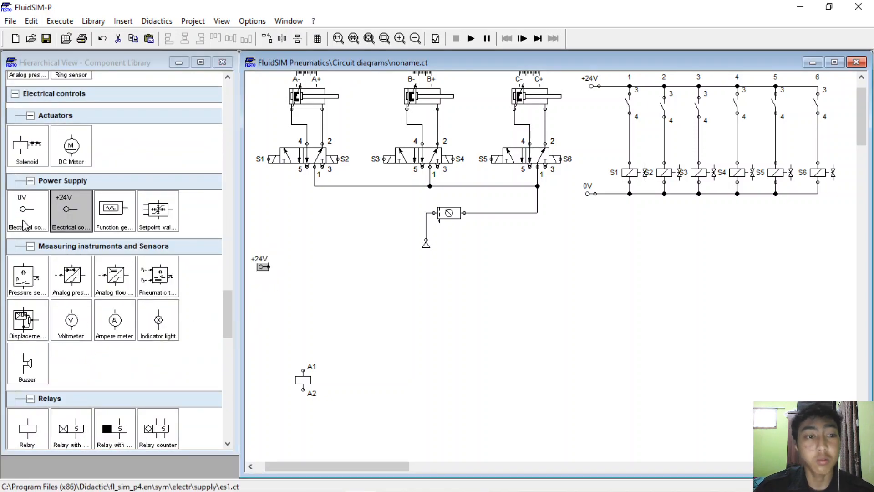
drag(25, 225, 265, 401)
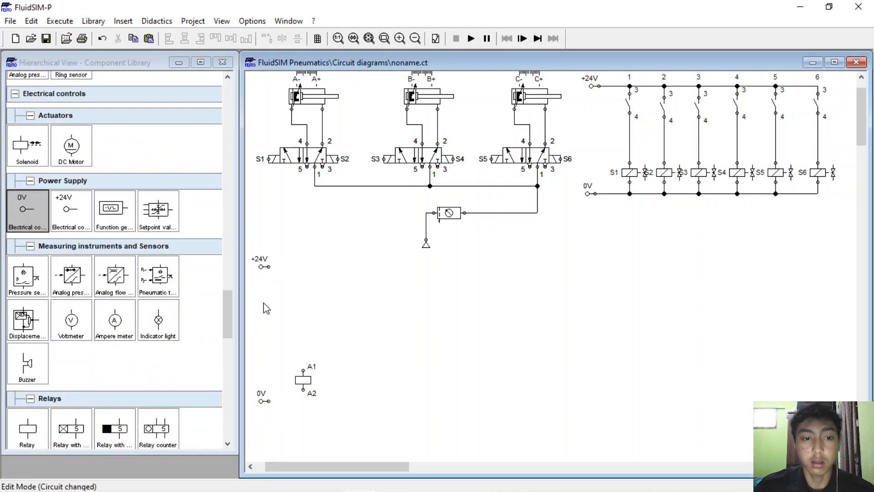
Add a make pushbutton wired to the new +24V supply and a break pushbutton in series beneath it
scroll(119, 320, down, 3)
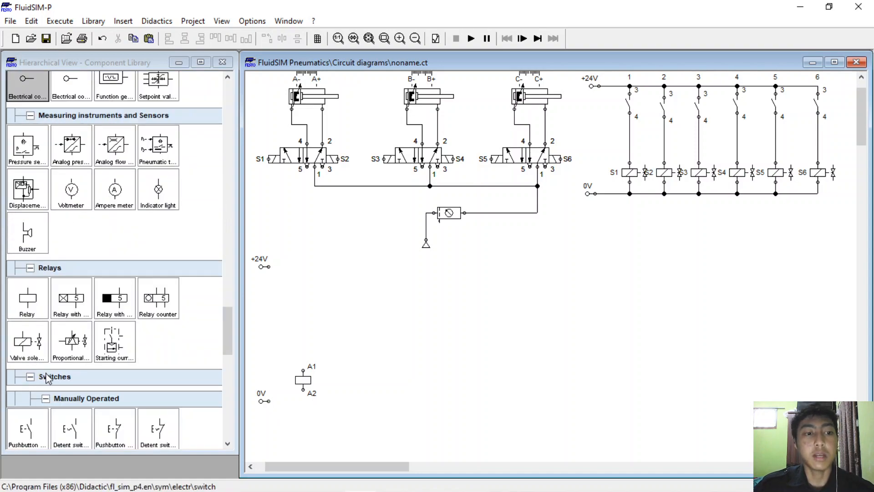
scroll(47, 379, down, 6)
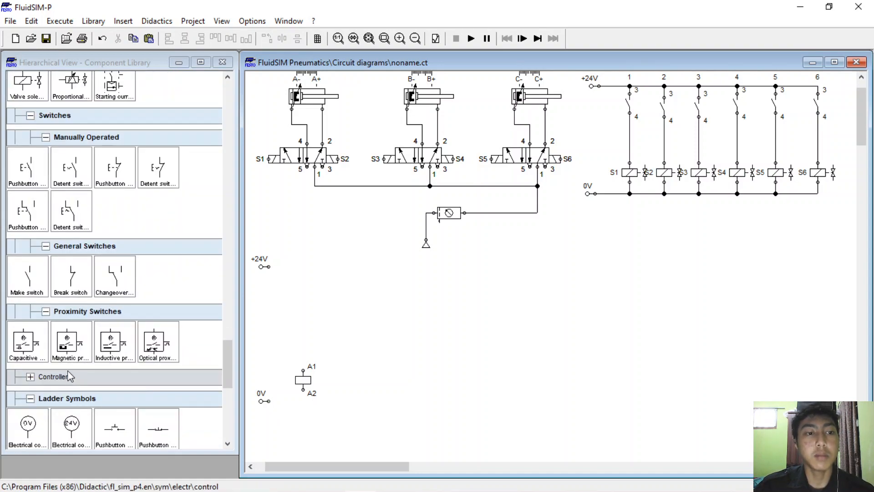
scroll(69, 376, down, 4)
scroll(69, 376, up, 6)
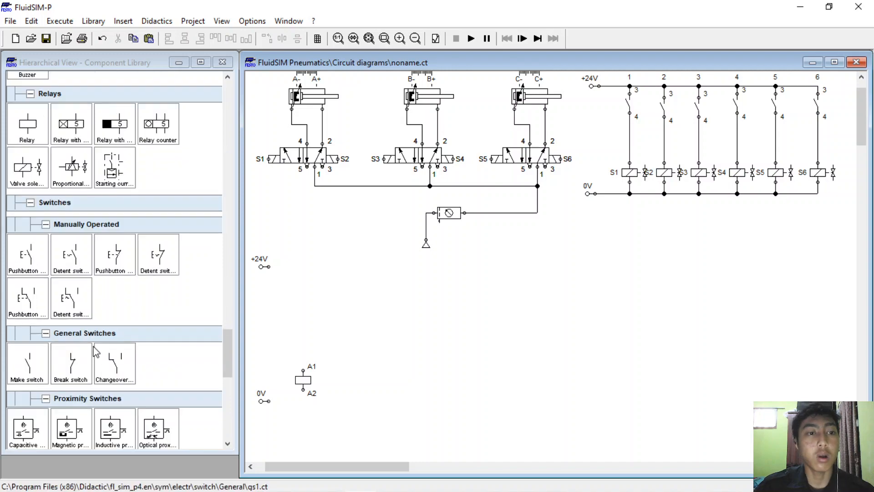
scroll(96, 351, up, 3)
scroll(109, 351, down, 5)
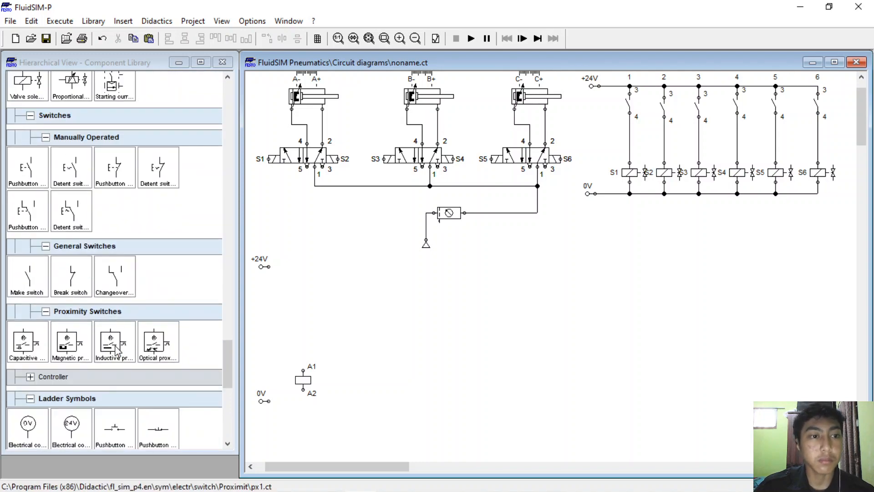
scroll(116, 351, down, 1)
drag(32, 127, 293, 281)
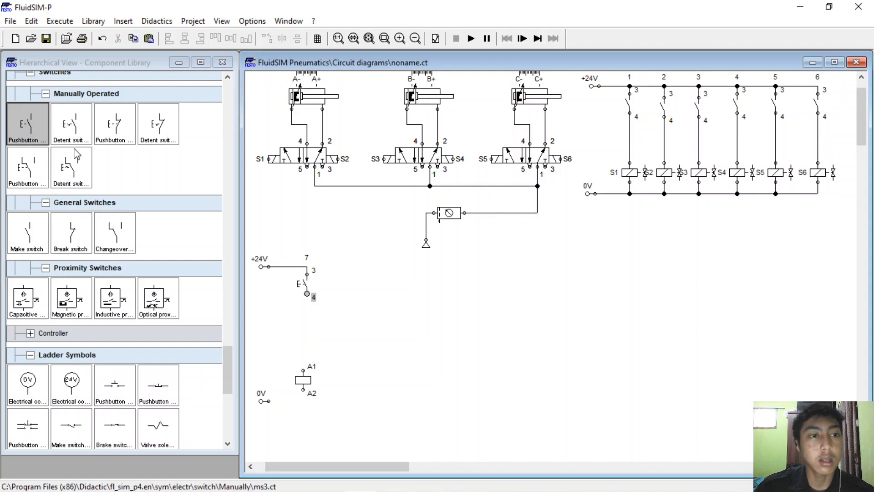
mouse_move(115, 123)
mouse_down()
mouse_move(305, 322)
mouse_move(307, 293)
mouse_up()
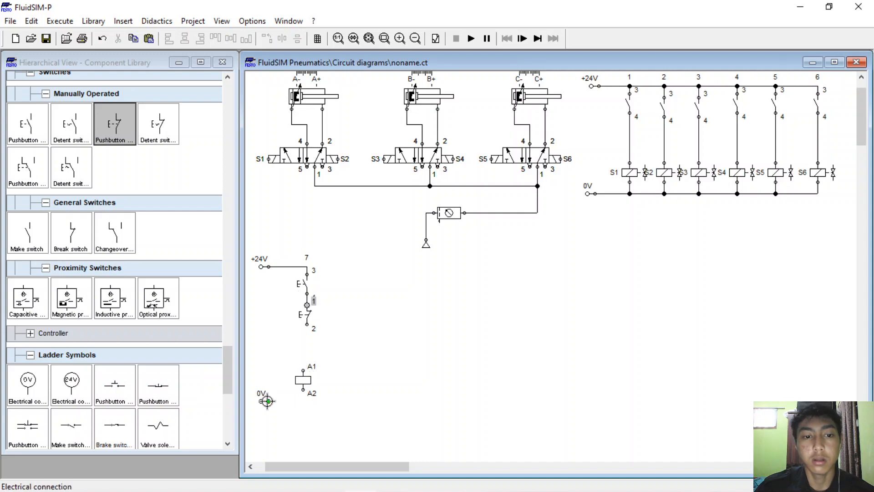
Wire the relay between the break pushbutton and 0V, aligning it under the pushbuttons and straightening its 0V connection
drag(269, 401, 306, 390)
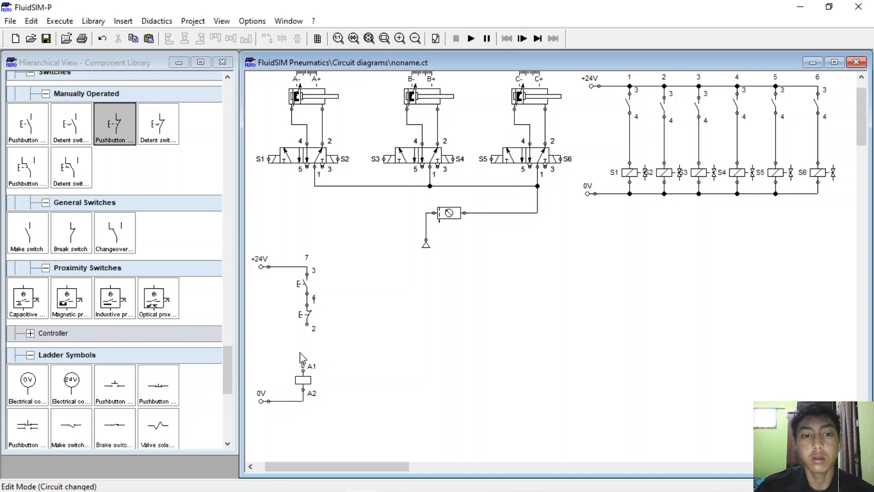
drag(280, 351, 307, 328)
key(Right)
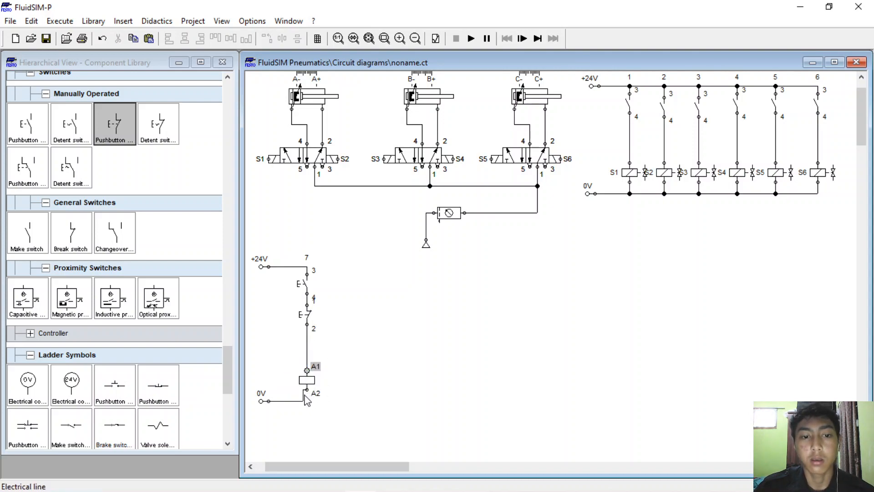
drag(302, 395, 310, 397)
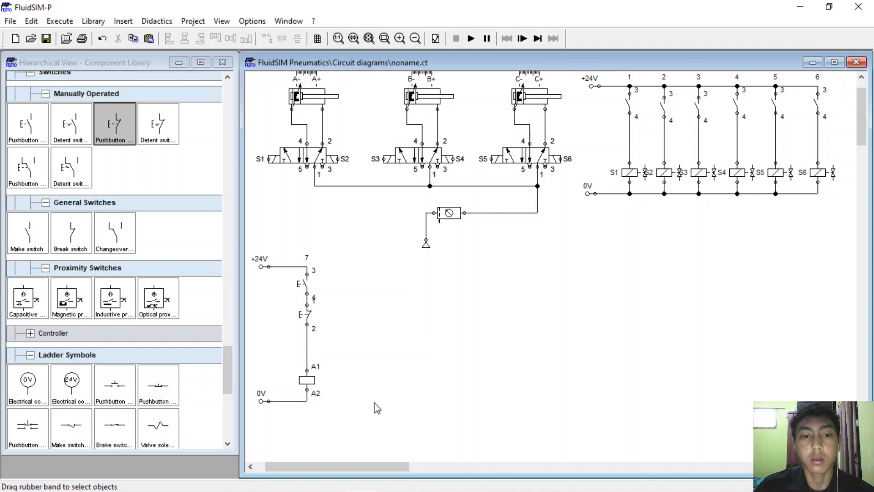
Label the relay in the pushbutton branch R1
double_click(313, 383)
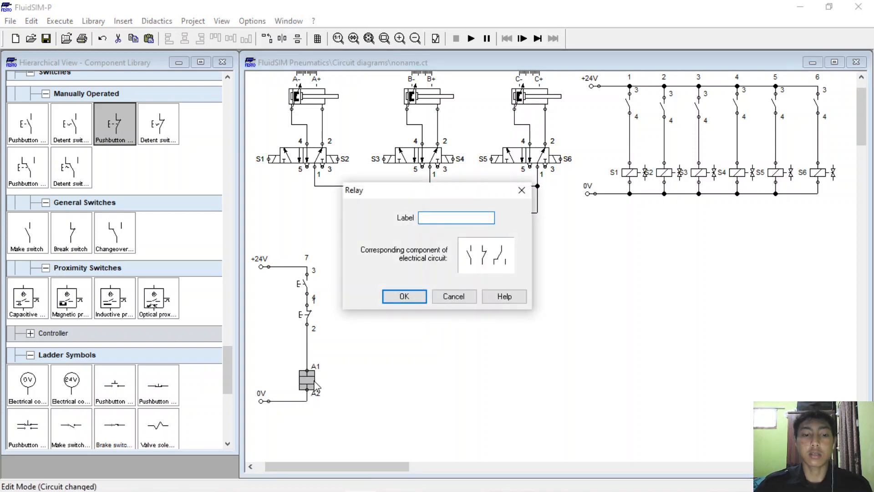
text(R1)
key(Return)
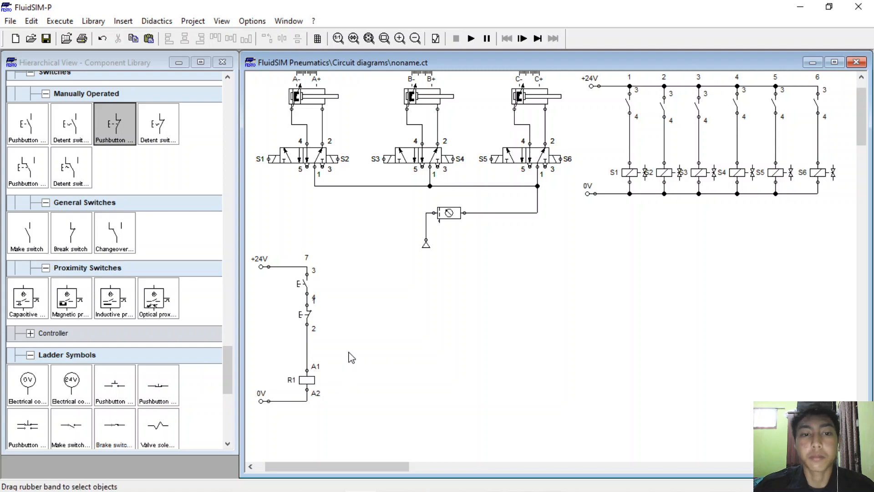
Shift the break pushbutton down slightly, wire a make switch in parallel with the make pushbutton, and label the switch R1
drag(305, 314, 304, 322)
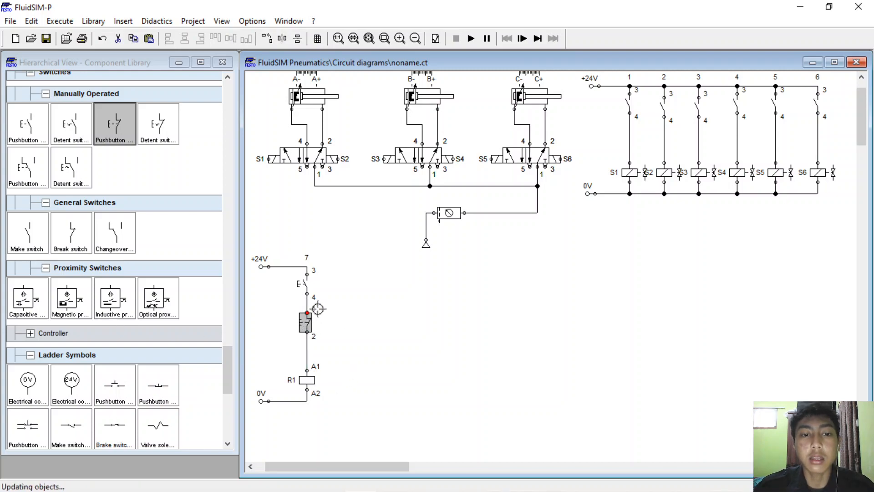
click(18, 233)
drag(19, 233, 306, 302)
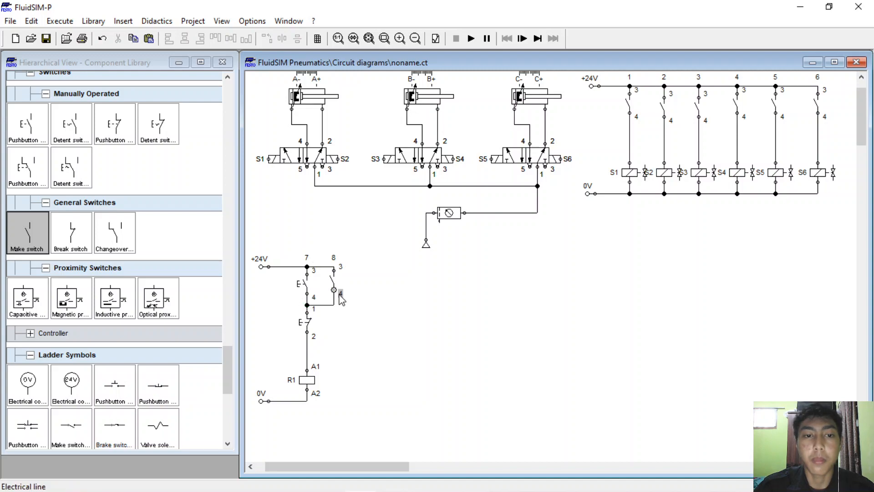
double_click(335, 285)
text(R1)
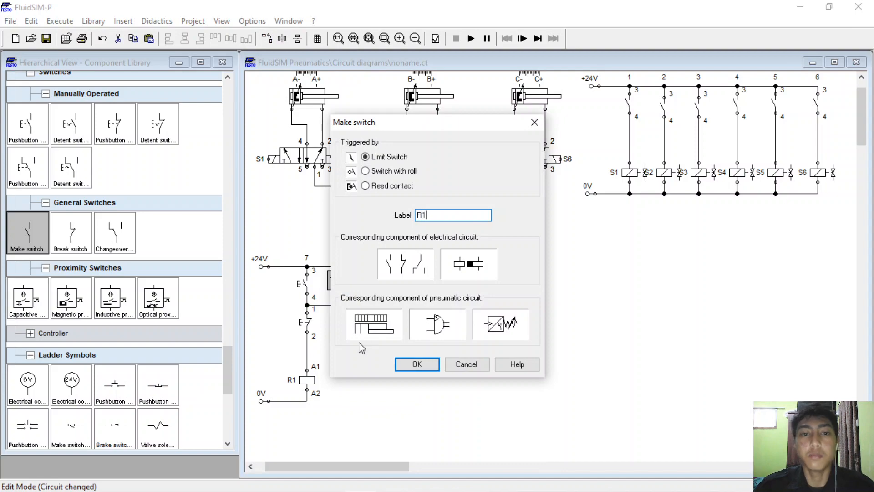
click(397, 365)
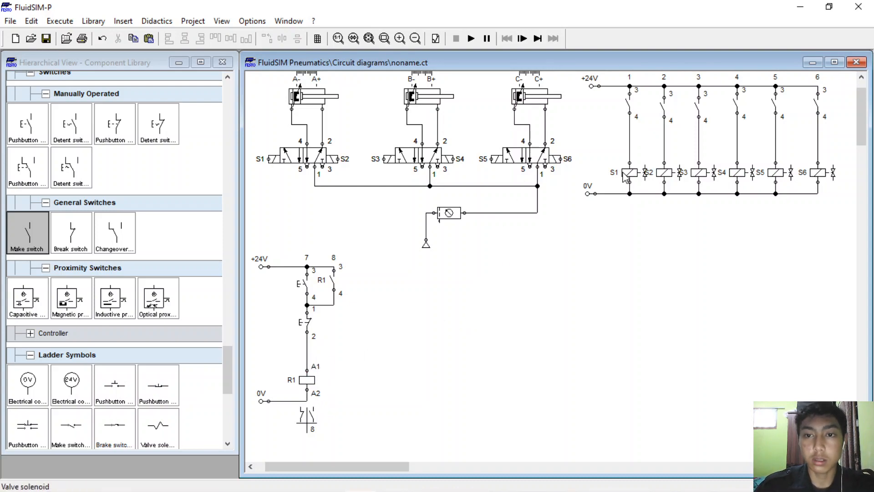
Label the make switch above solenoid S1 in the first solenoid branch R1
double_click(628, 104)
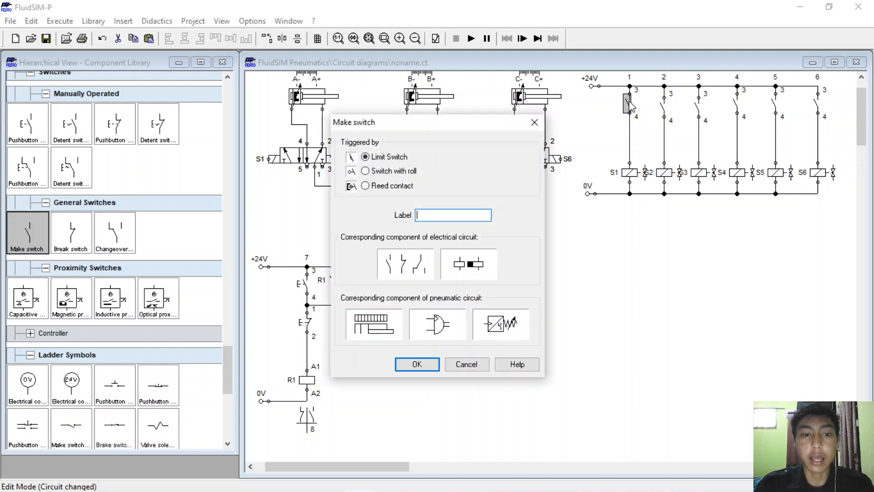
key(Return)
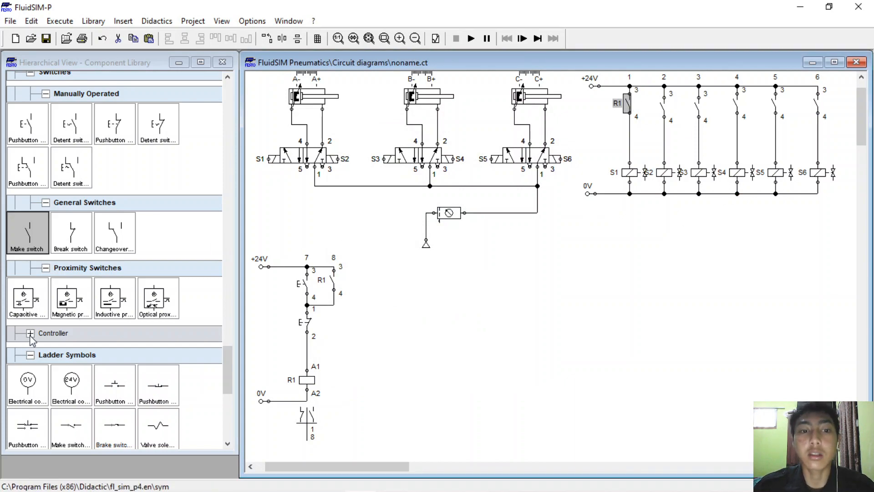
click(369, 339)
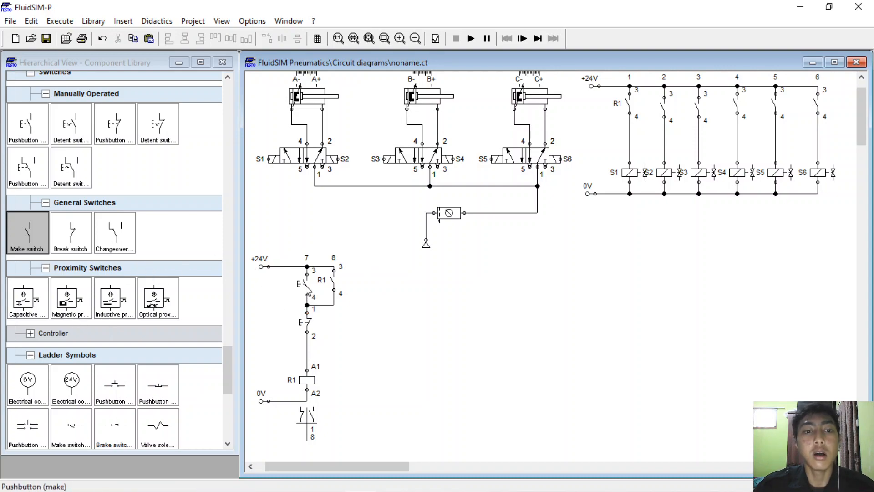
Place a make switch to the right of the R1 holding contact and wire its upper terminal to the +24V line
scroll(501, 318, up, 2)
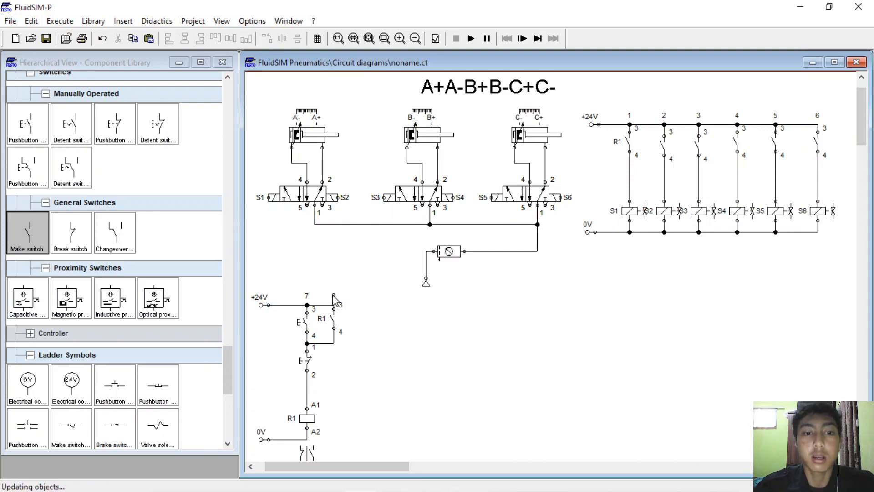
scroll(339, 291, down, 2)
drag(40, 237, 366, 287)
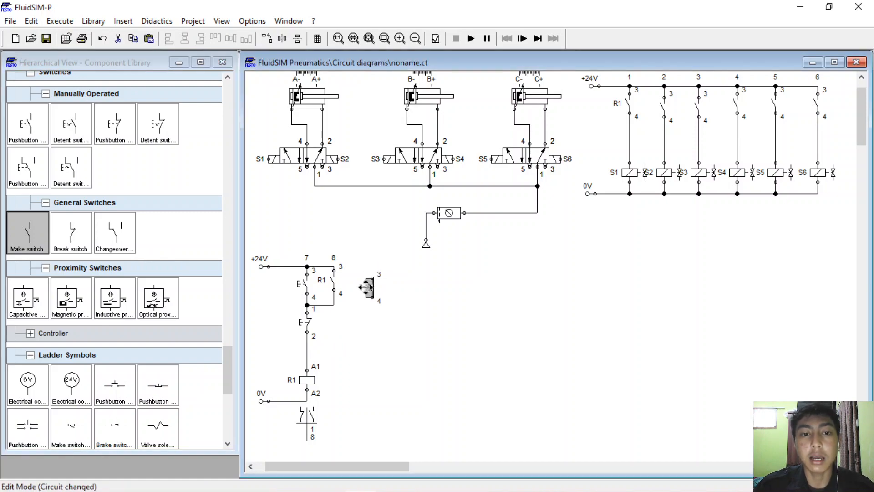
scroll(322, 253, up, 2)
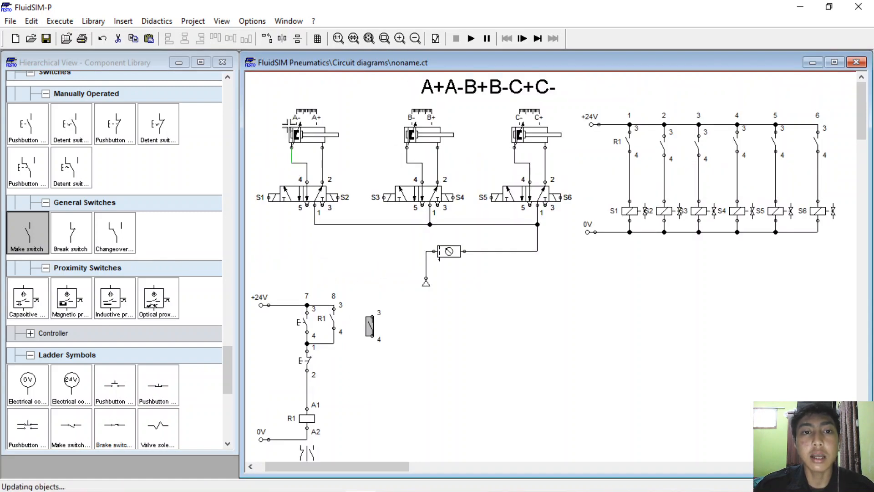
click(315, 122)
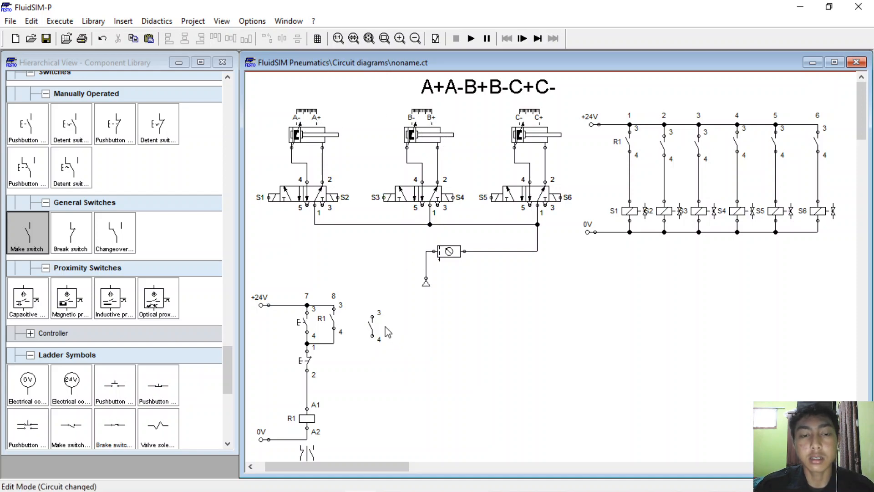
drag(372, 318, 334, 305)
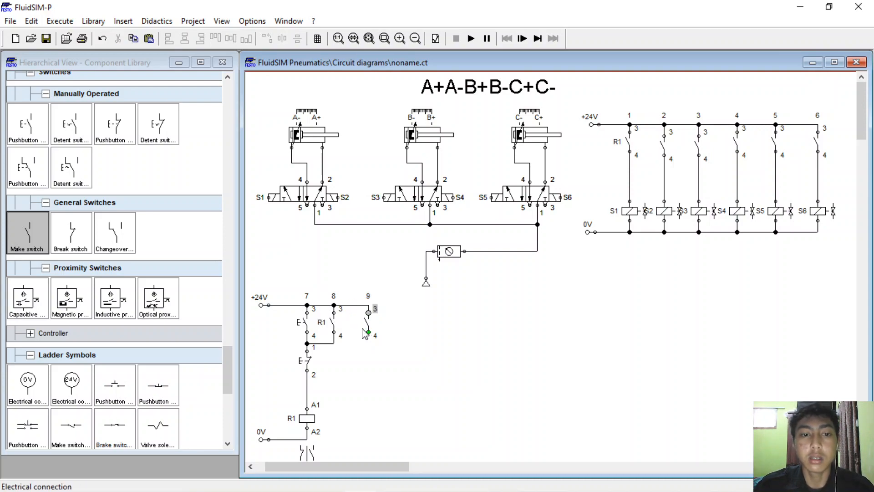
Label the make switch in branch 9 R1 and connect a second make switch in series beneath it
double_click(368, 325)
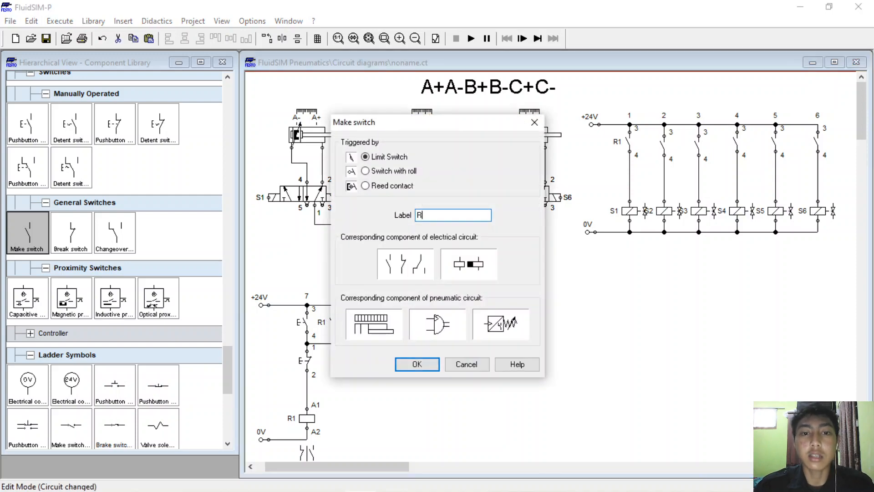
text(R1)
key(Return)
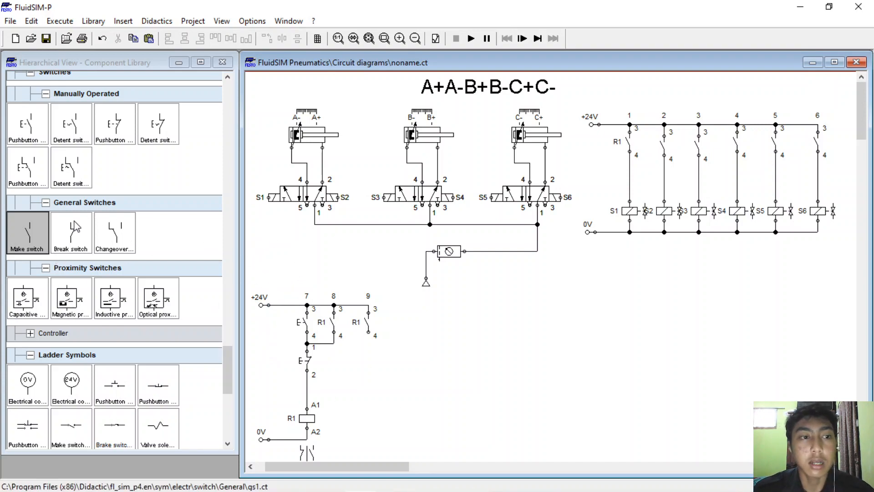
drag(75, 226, 368, 331)
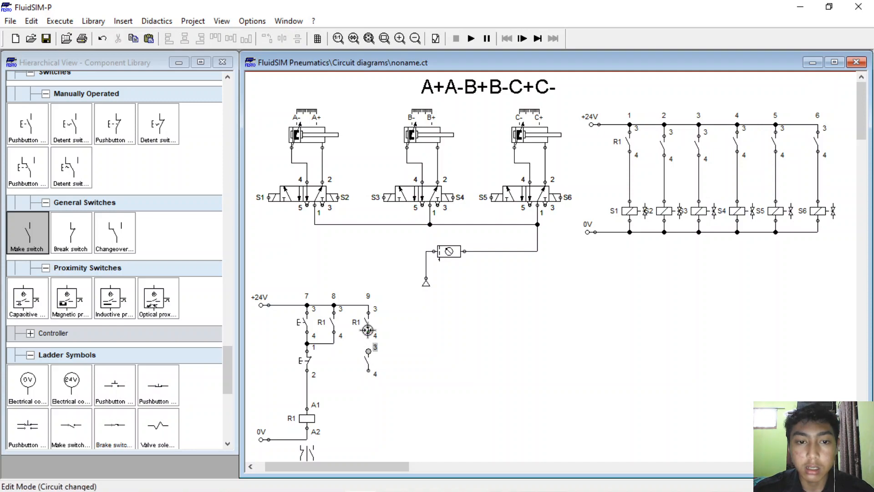
Label the make pushbutton ON and the break pushbutton OFF
double_click(303, 319)
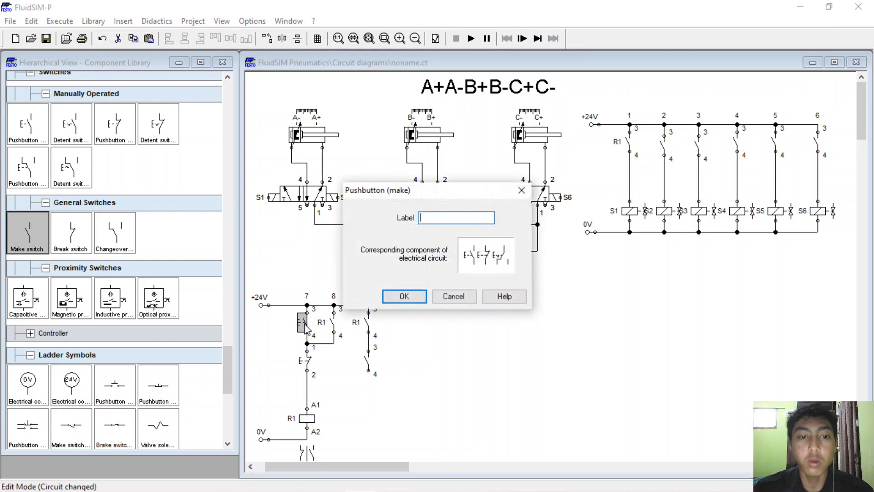
key(Return)
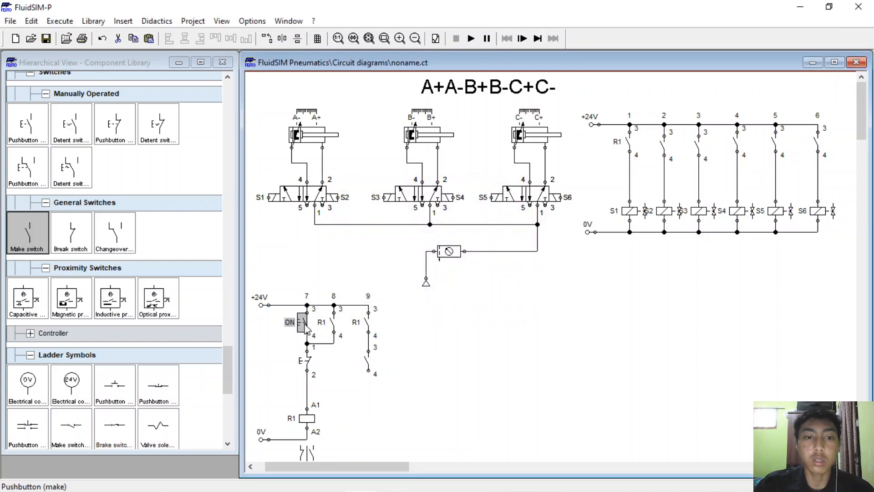
double_click(306, 361)
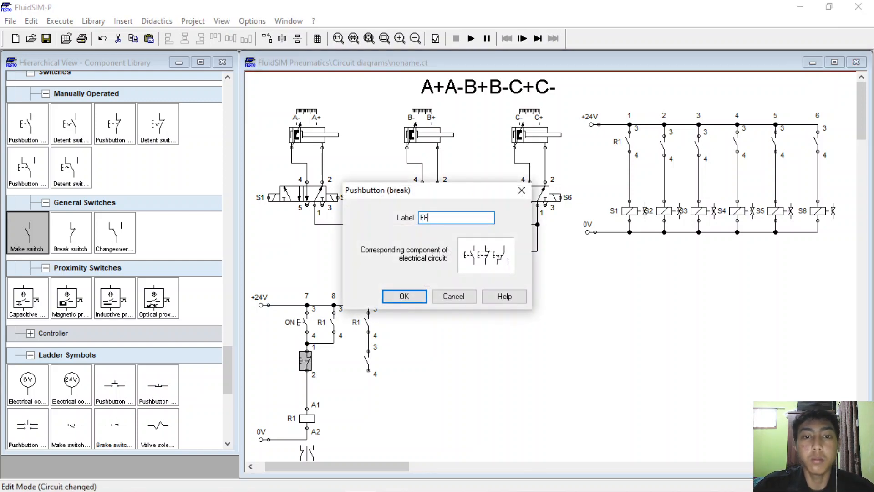
key(Return)
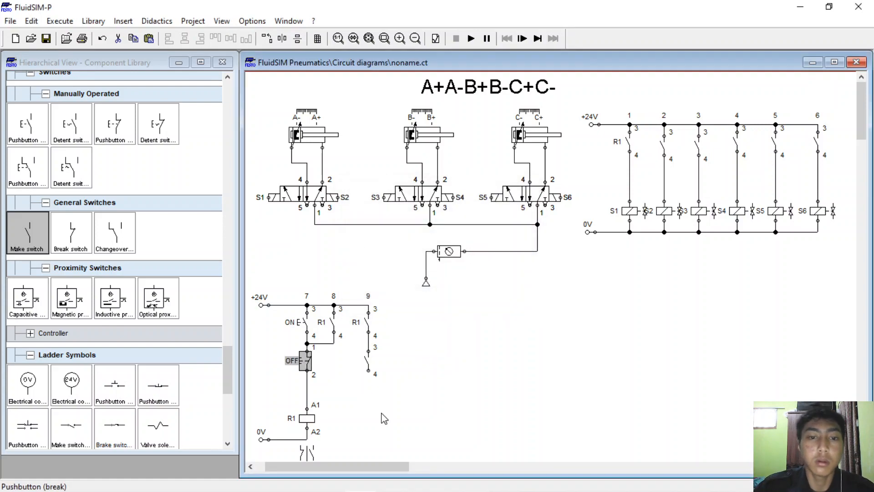
Label the lower make switch in branch 9 A+ and place it close beneath the R1 contact
double_click(364, 351)
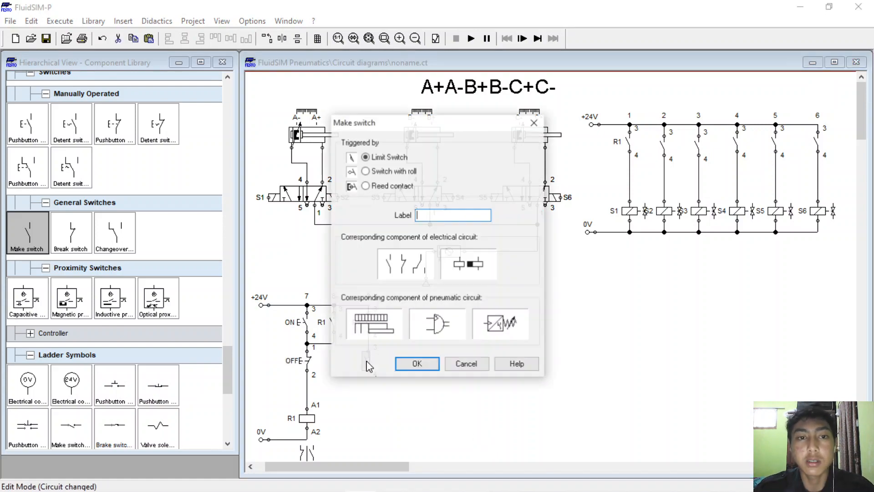
text(A+)
key(Return)
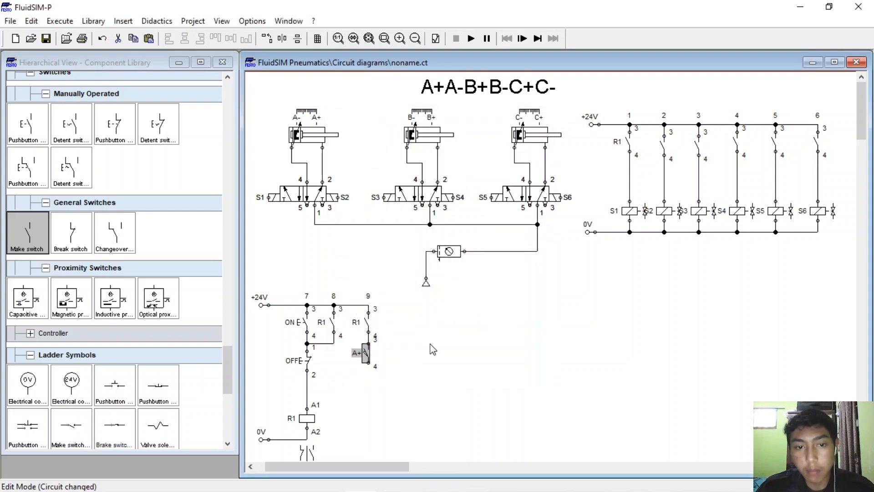
click(432, 349)
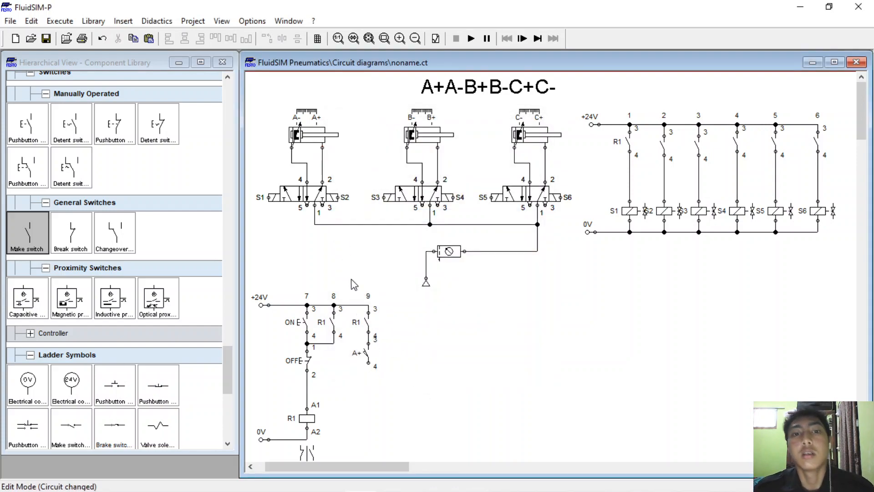
Add a relay beneath the A+ switch, wire it between the switch and the 0V line, and label it R2
scroll(83, 375, down, 2)
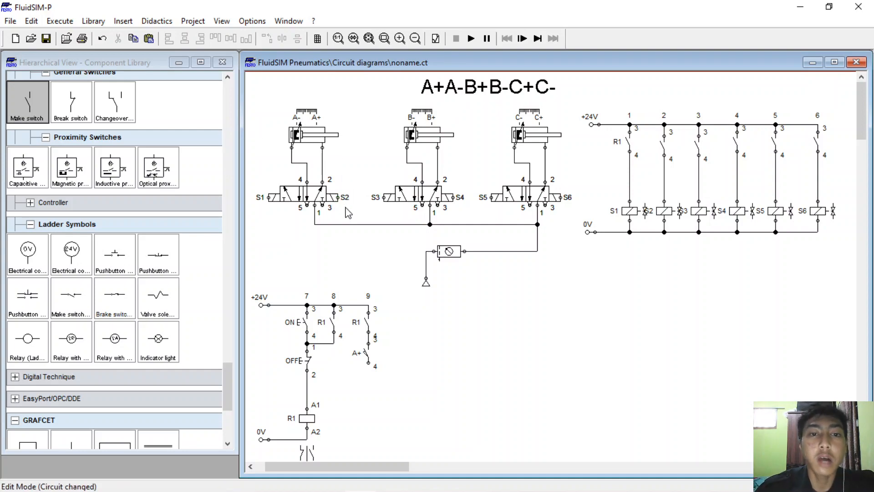
scroll(40, 203, up, 10)
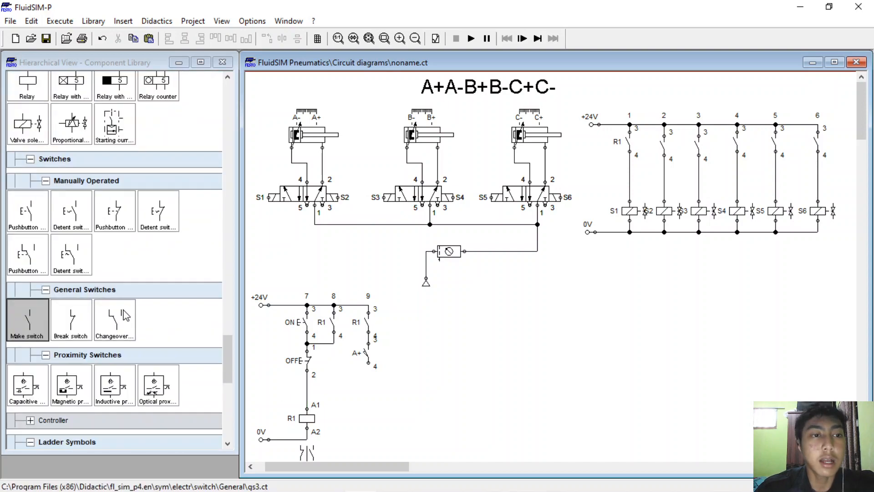
mouse_move(28, 169)
mouse_down()
mouse_move(384, 444)
mouse_move(369, 414)
mouse_move(366, 421)
mouse_move(368, 362)
mouse_up()
drag(364, 423, 307, 439)
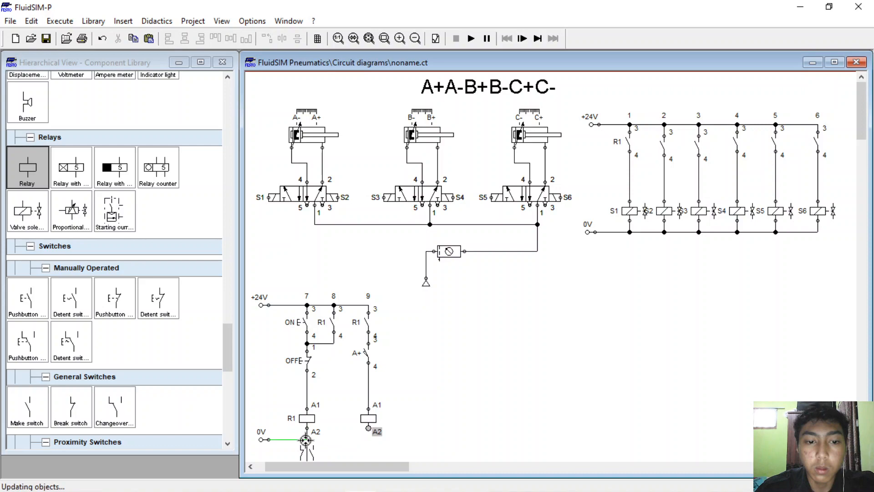
double_click(375, 423)
text(R2)
key(Return)
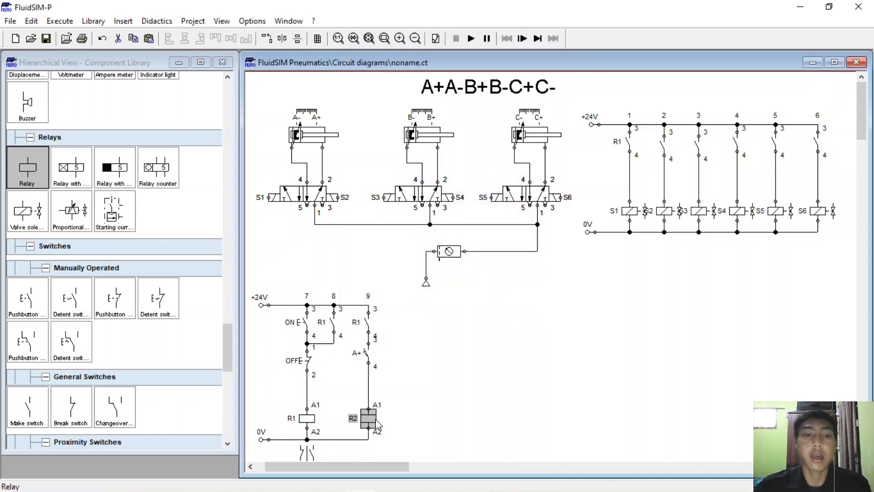
Label the make switch above solenoid S2 in the second solenoid branch R2
double_click(661, 146)
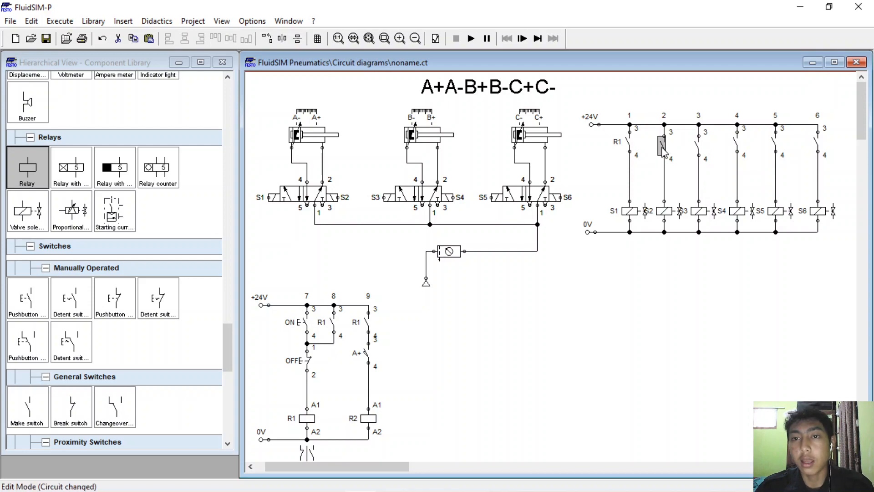
text(R2)
key(Return)
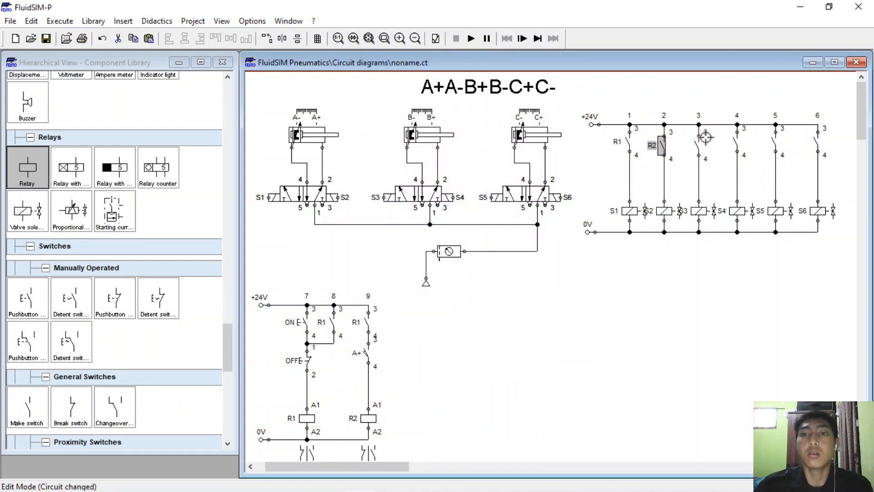
click(676, 290)
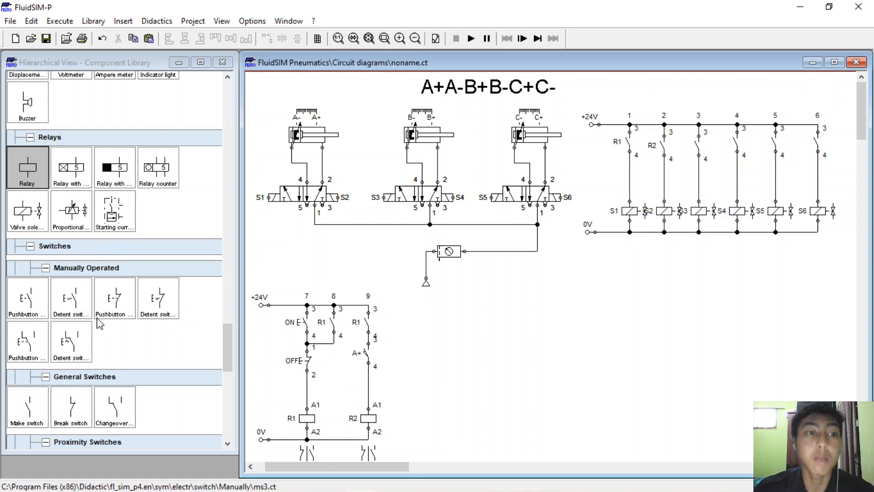
Add a make switch beside the R1 contact, wire it from +24V to a junction below R1, and label it R2
drag(45, 401, 368, 305)
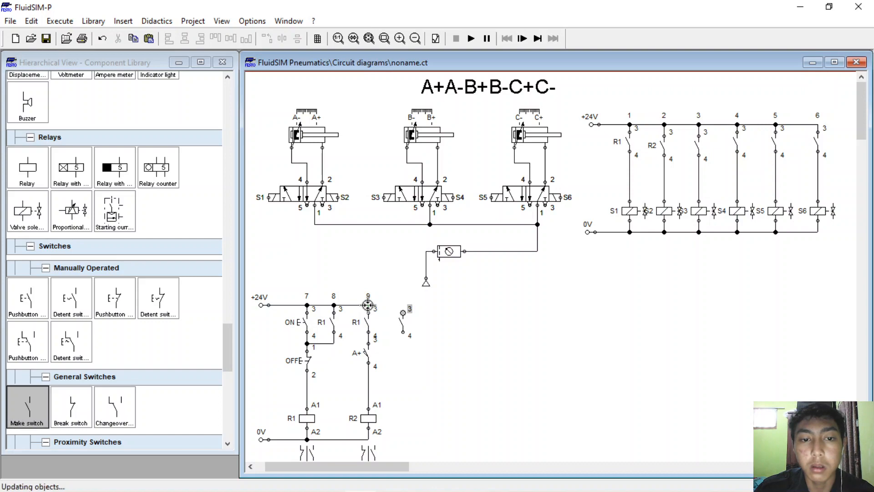
drag(403, 332, 369, 320)
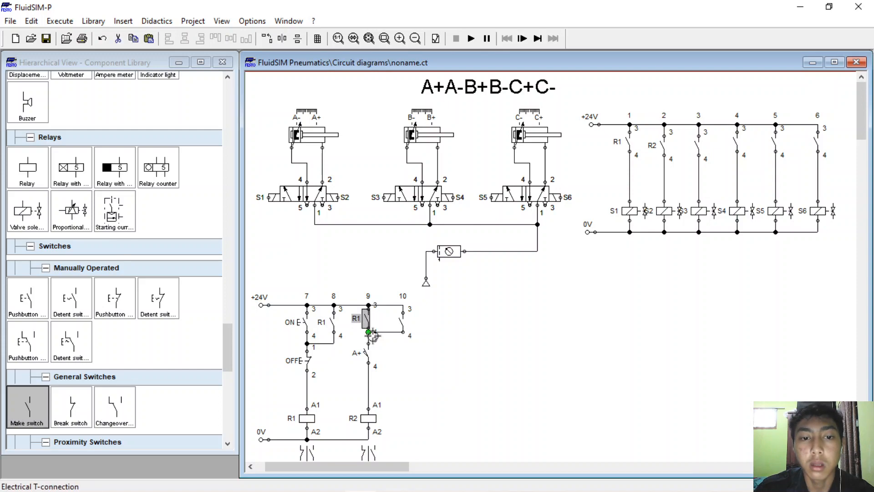
click(370, 334)
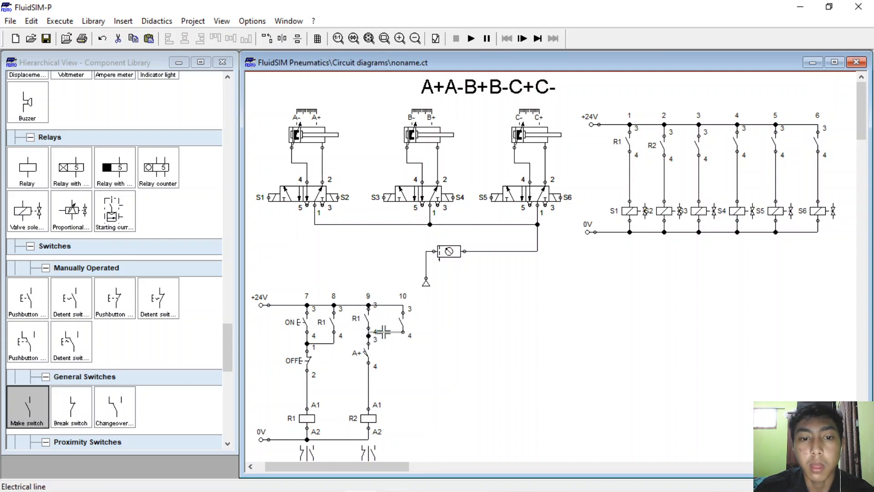
double_click(402, 324)
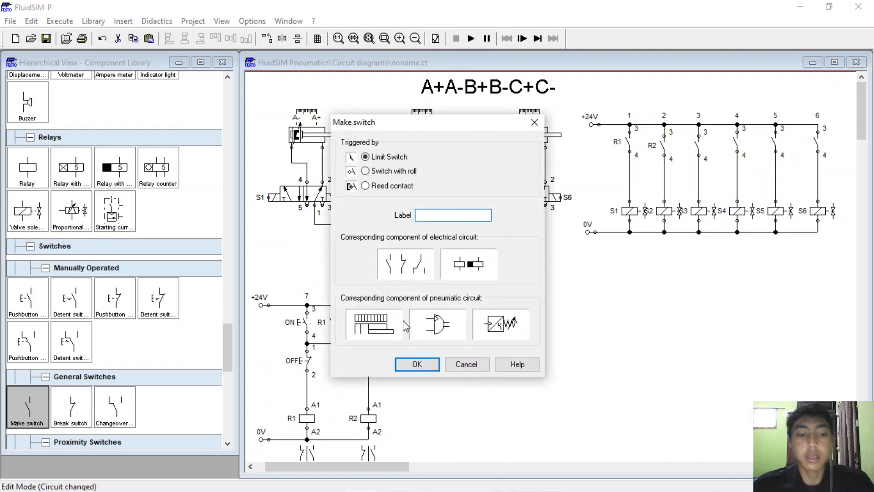
key(Return)
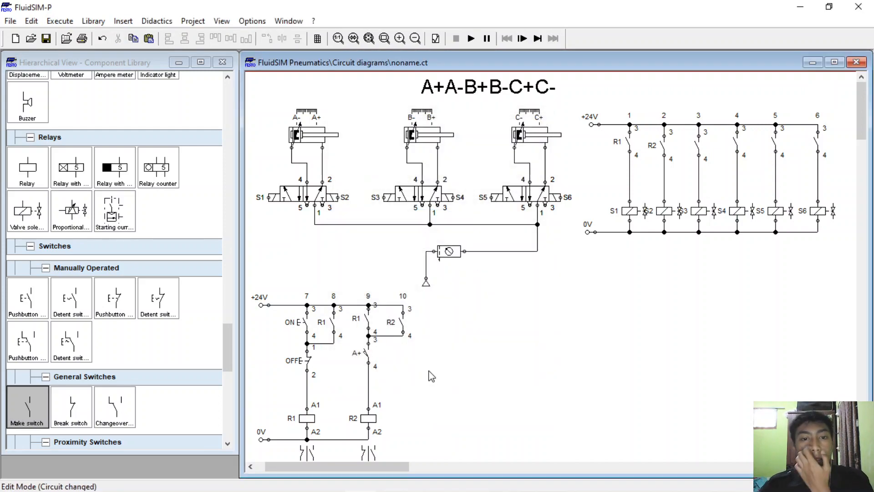
Remove the junction between R1 and A+ and rewire the R2 contact to join the line beneath the A+ switch
click(368, 336)
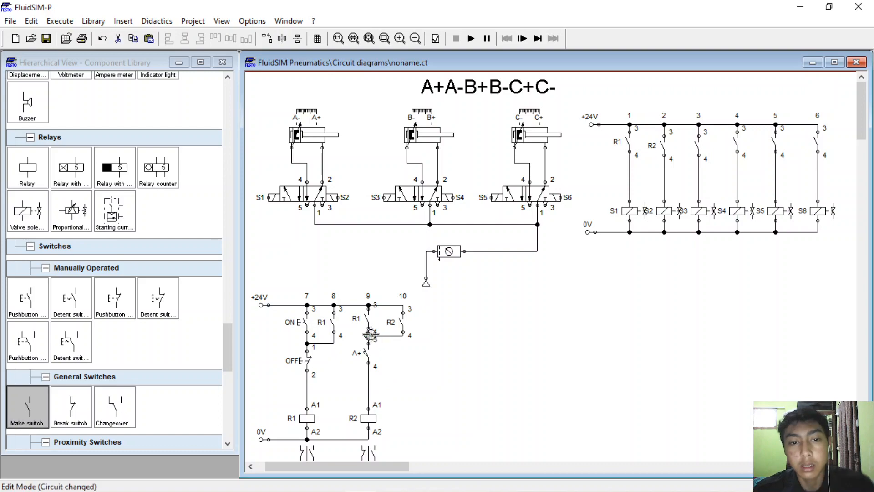
key(Delete)
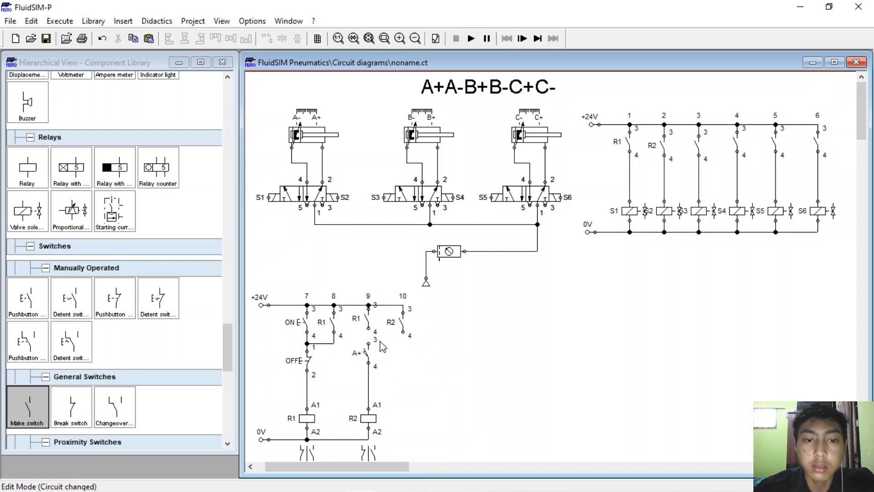
mouse_move(368, 344)
mouse_down()
mouse_move(369, 328)
mouse_move(393, 364)
mouse_move(369, 374)
mouse_move(370, 359)
mouse_up()
scroll(350, 326, down, 1)
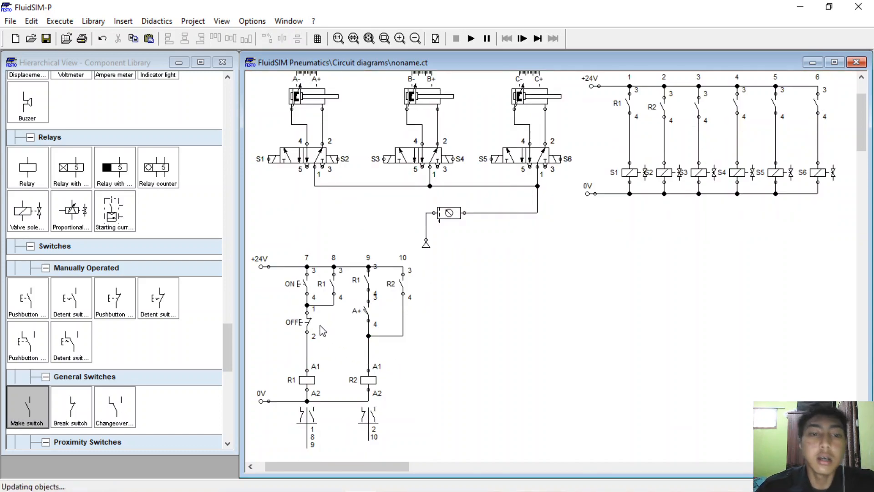
scroll(328, 326, up, 1)
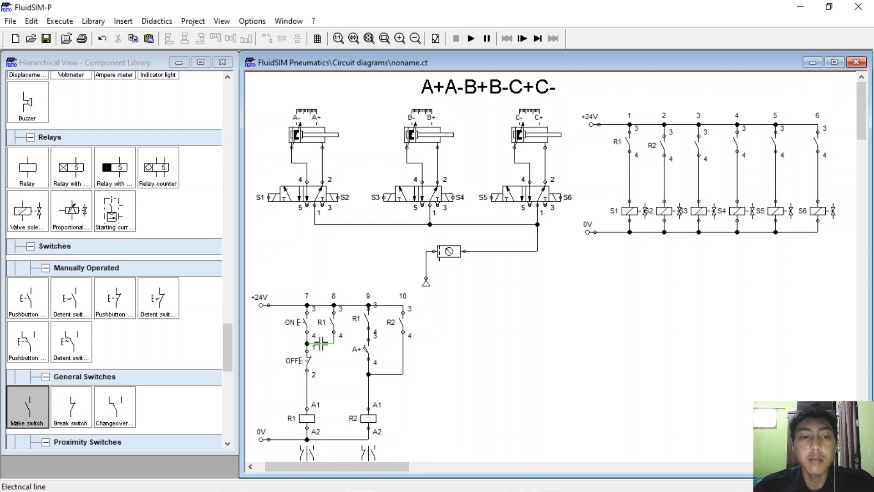
drag(318, 344, 319, 344)
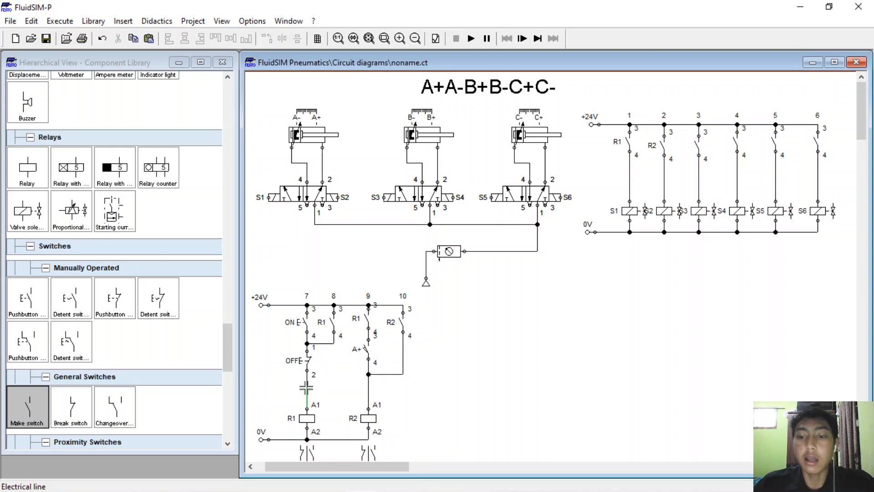
Replace the line between the OFF pushbutton and relay R1 with a break switch labelled R2
click(306, 388)
key(Delete)
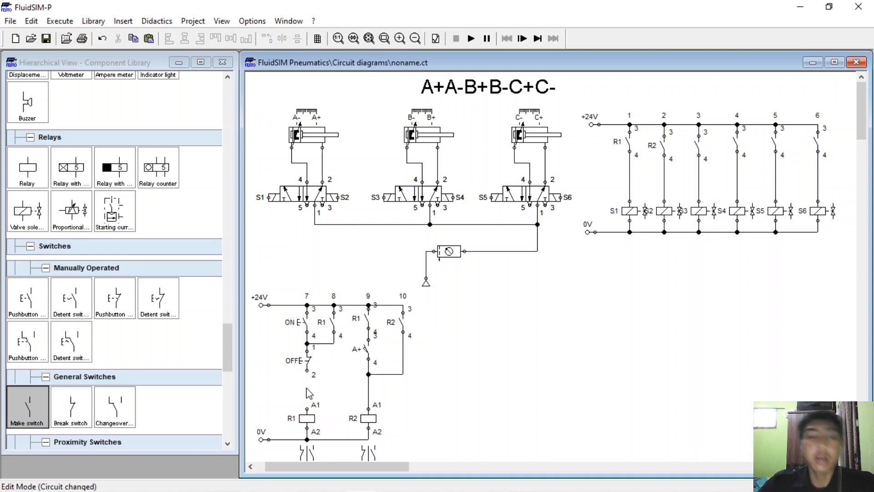
click(36, 421)
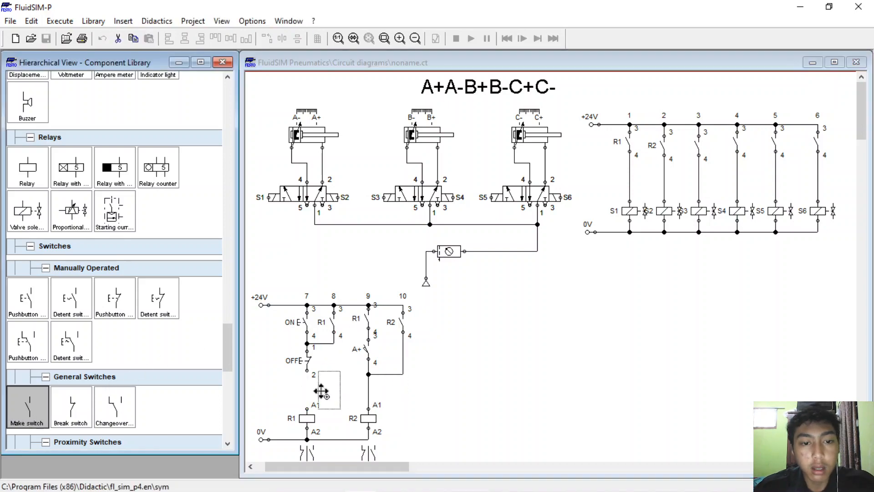
drag(78, 411, 282, 136)
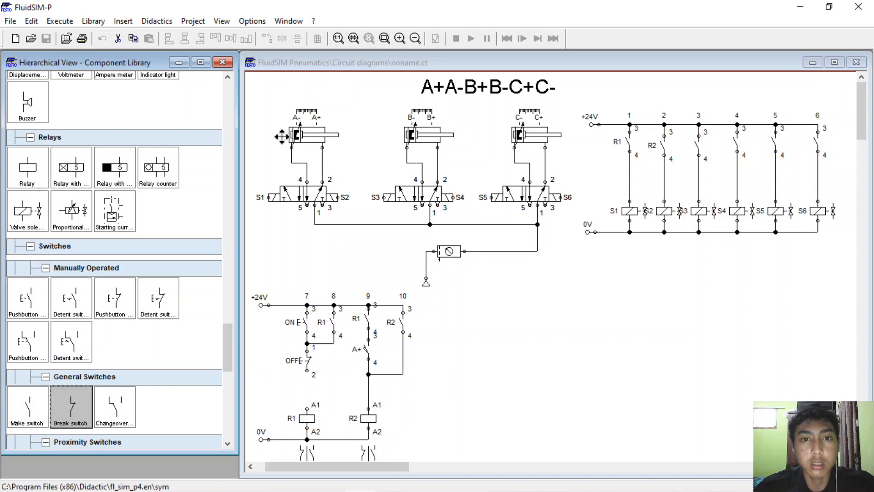
mouse_move(72, 440)
mouse_down()
mouse_move(297, 384)
mouse_move(286, 387)
mouse_move(307, 401)
mouse_move(307, 371)
mouse_up()
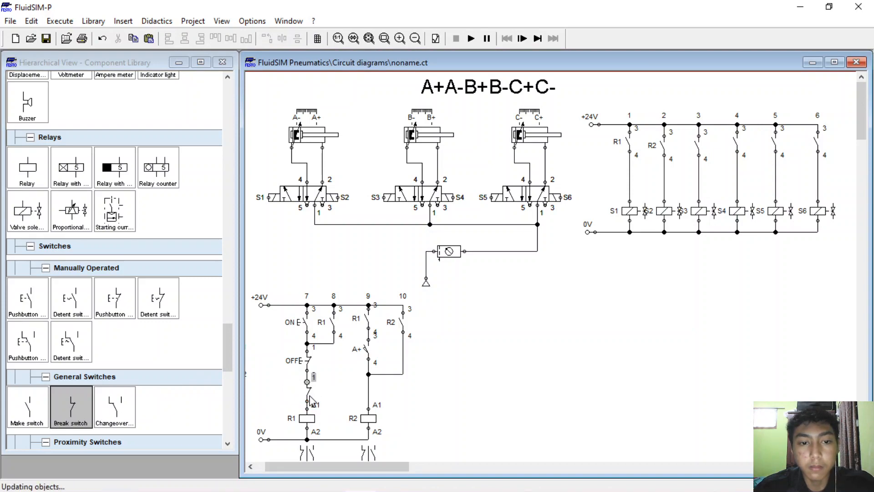
double_click(310, 395)
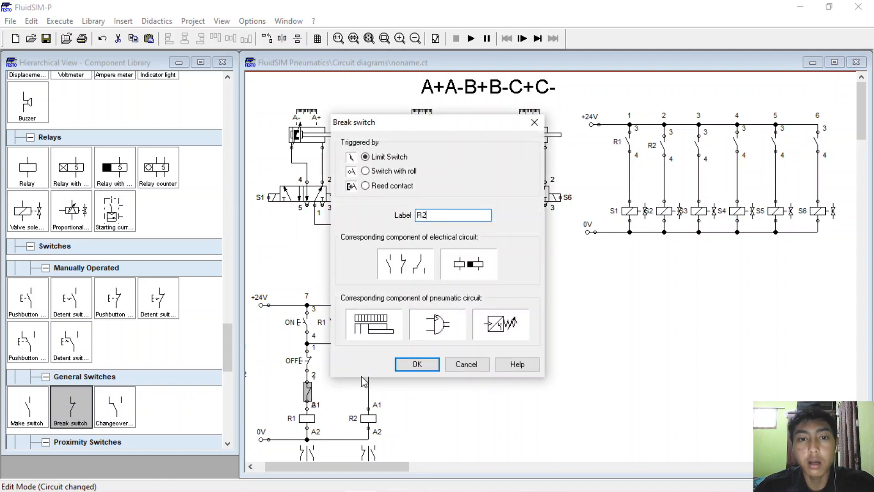
click(417, 364)
Move relays R1 and R2 together with the 0V line further down to lengthen the control branches
scroll(274, 394, down, 3)
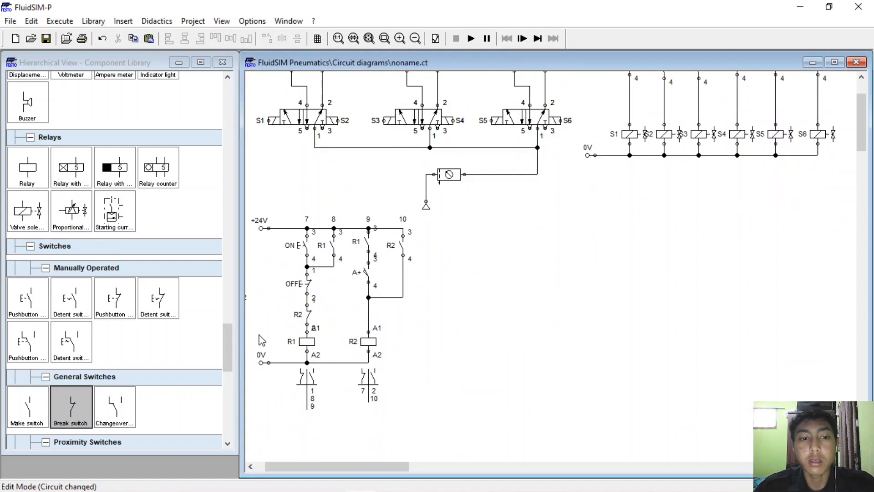
drag(259, 336, 425, 421)
drag(363, 359, 366, 403)
click(424, 393)
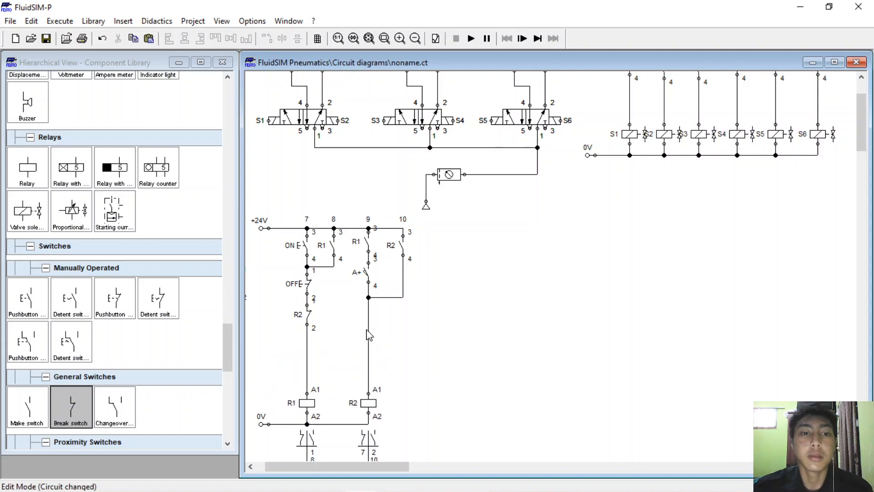
scroll(369, 317, up, 2)
scroll(402, 322, down, 1)
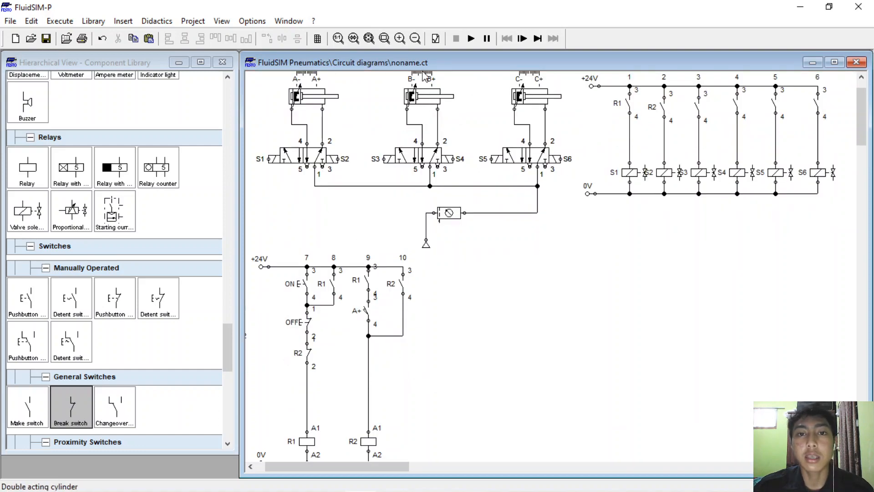
Simulate the circuit, actuate the ON pushbutton to test the cylinder A sequence, and stop the simulation
click(471, 39)
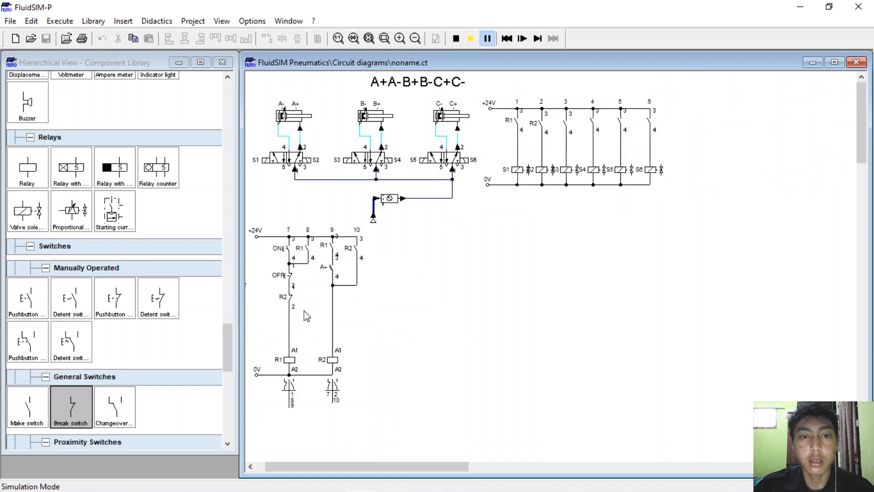
click(291, 242)
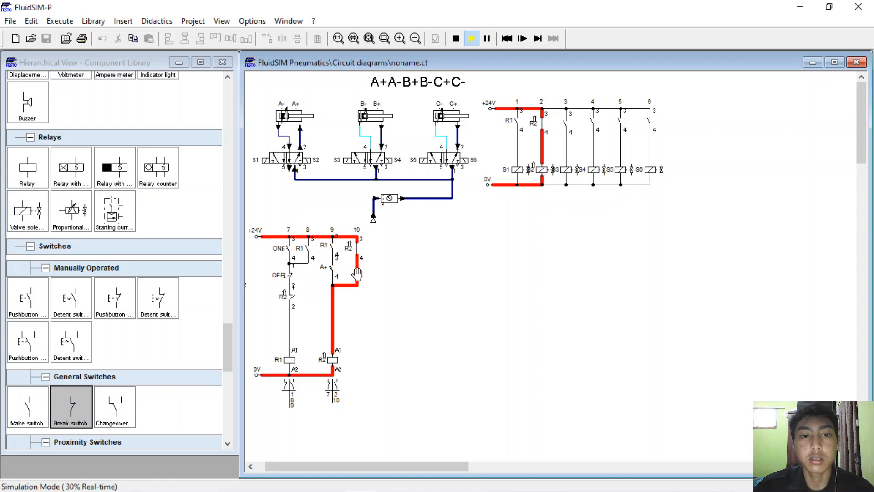
click(457, 39)
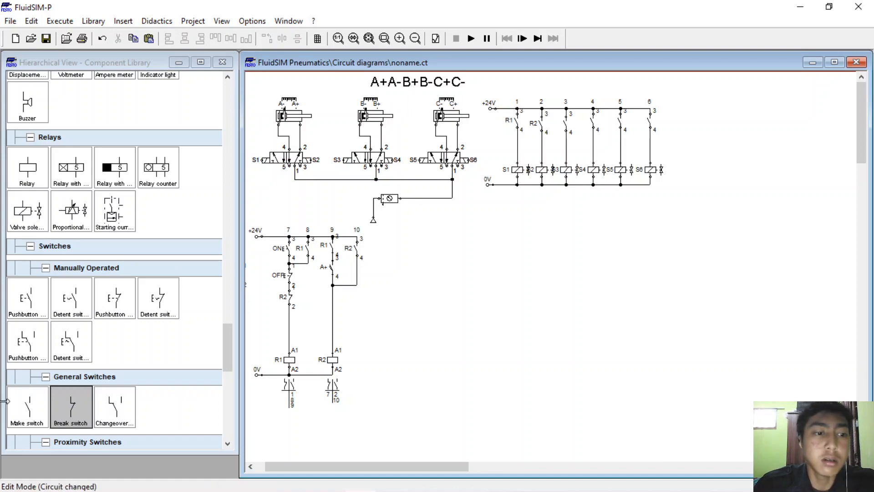
Add a make switch in a new branch 11 fed from +24V and label it A-
drag(27, 406, 357, 237)
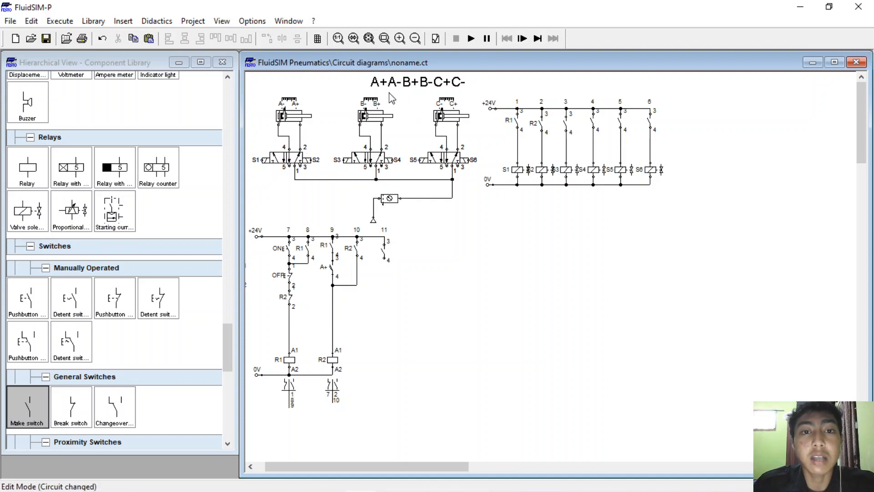
double_click(385, 257)
text(A-)
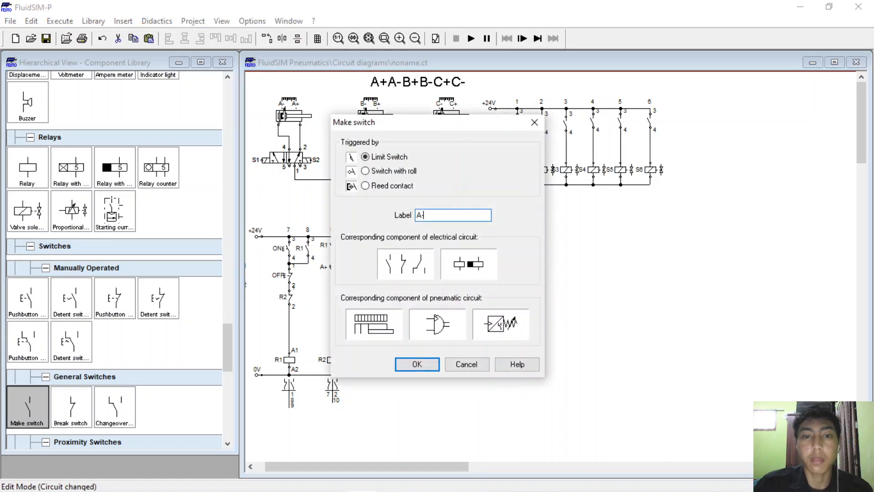
key(Return)
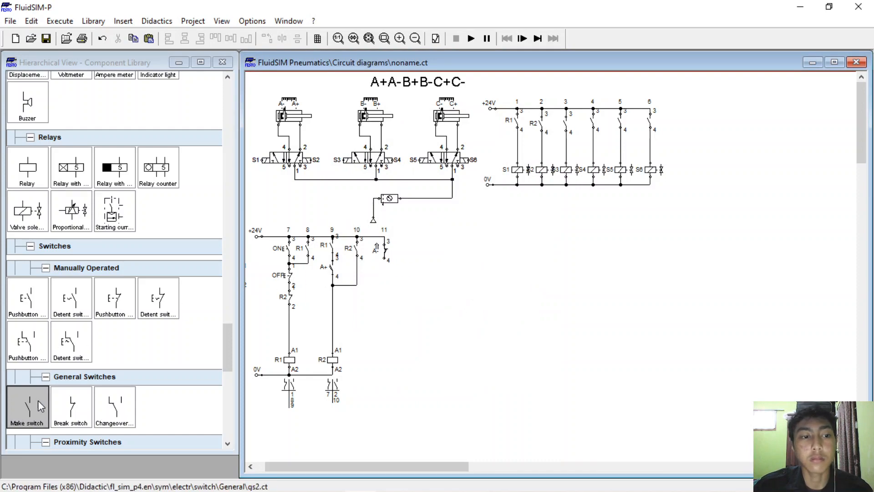
Add a make switch beneath the A- switch in branch 11, connect the two, and label it R2
drag(32, 403, 383, 281)
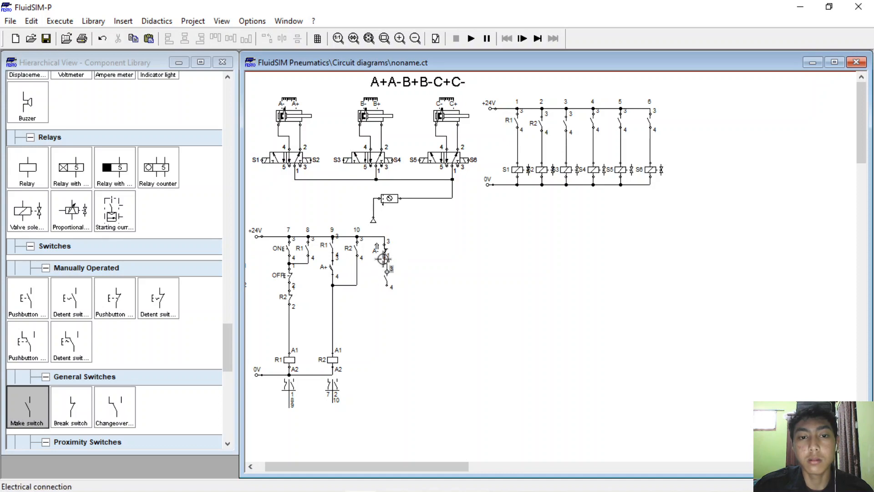
drag(383, 259, 387, 272)
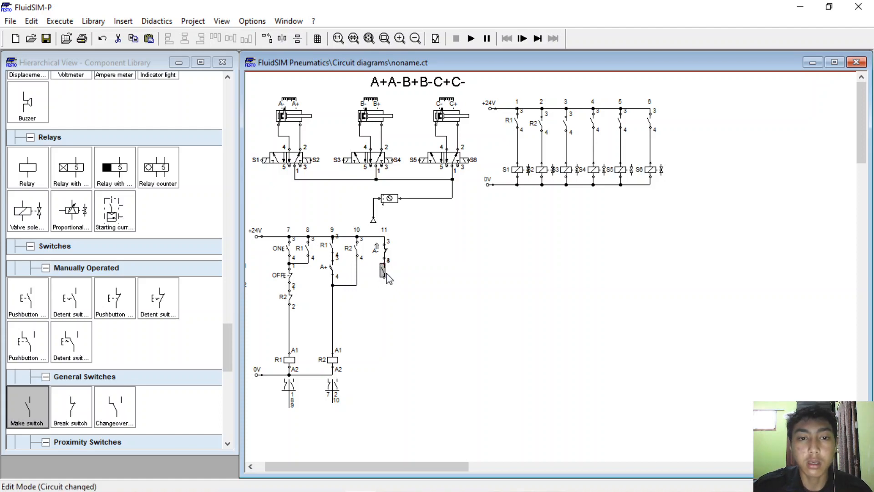
double_click(383, 272)
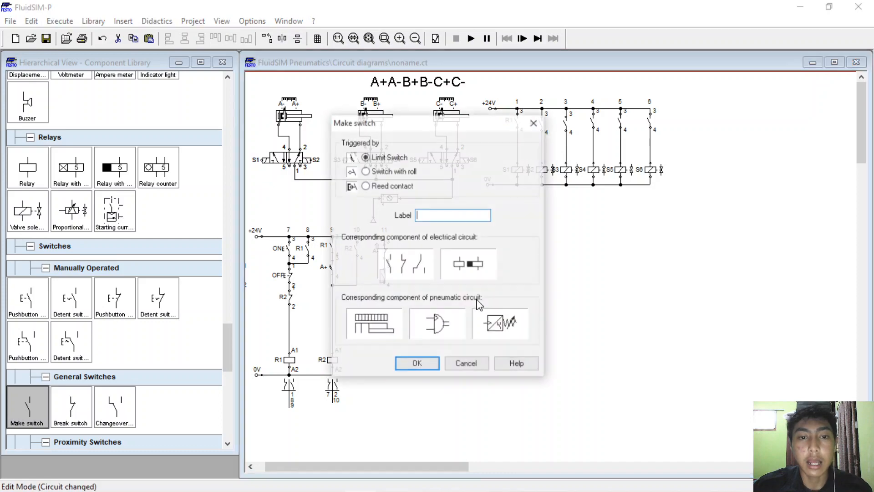
text(R2)
key(Return)
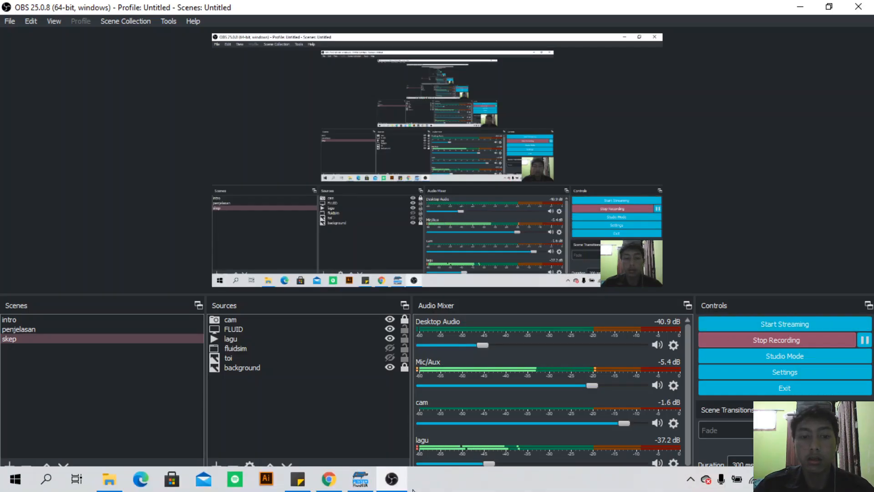
Return to FluidSIM and move the compressed air supply level with the service unit
click(399, 487)
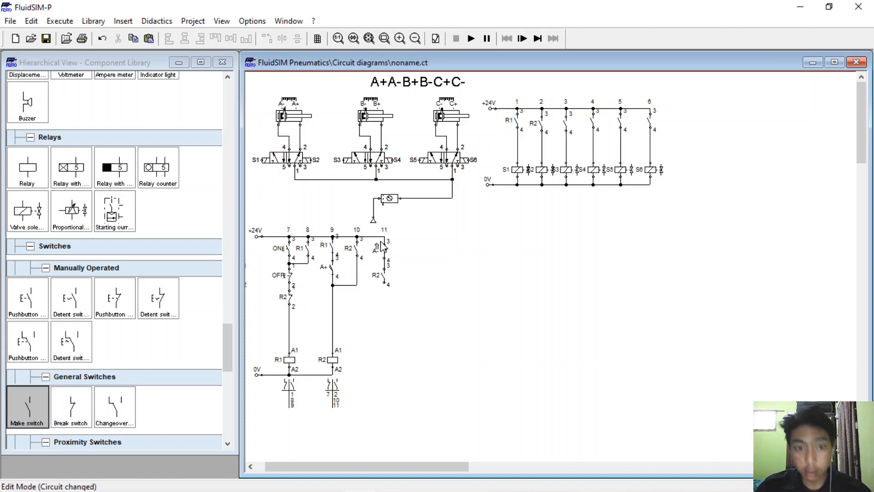
drag(373, 220, 400, 284)
click(394, 287)
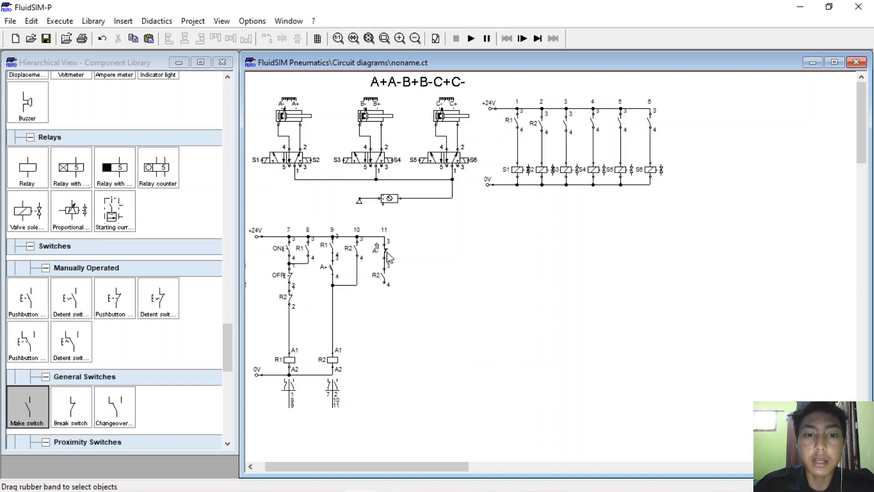
Delete the A- switch from branch 11 and connect the R2 contact to the +24V line in its place
click(387, 255)
key(Delete)
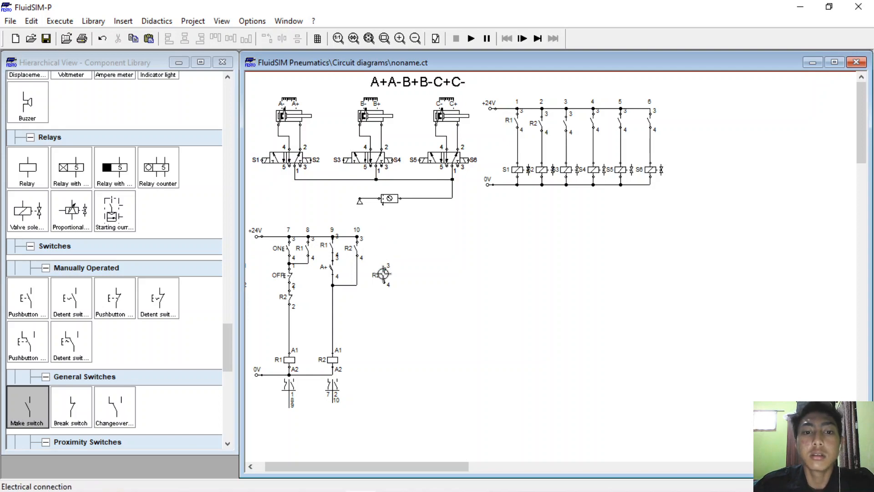
drag(382, 272, 357, 237)
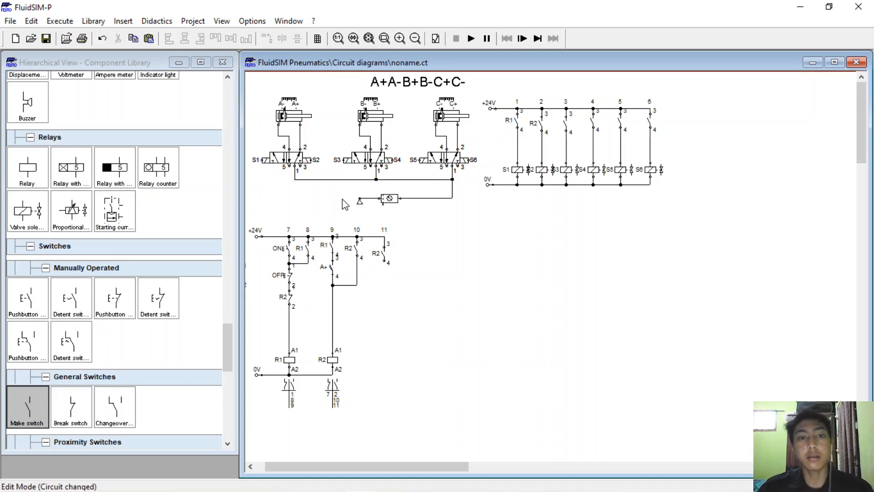
Add a relay at the foot of branch 11 and wire it between the R2 contact and the 0V line
scroll(59, 353, down, 2)
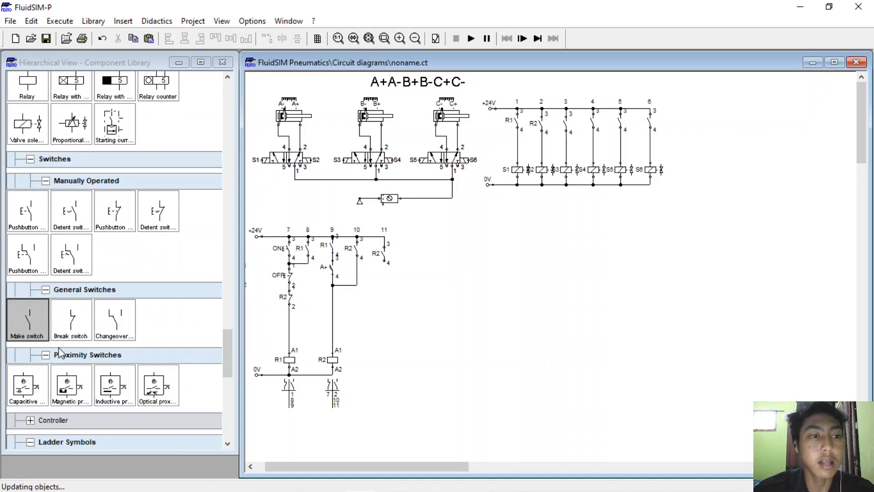
scroll(59, 353, up, 2)
mouse_move(27, 168)
mouse_down()
mouse_move(303, 387)
mouse_move(396, 362)
mouse_move(375, 372)
mouse_move(384, 365)
mouse_up()
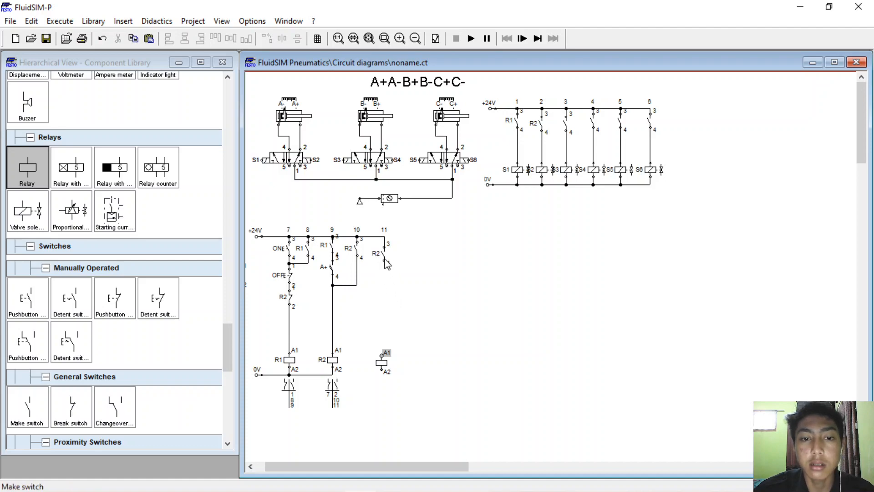
mouse_move(376, 358)
mouse_down()
mouse_move(372, 367)
mouse_move(381, 358)
mouse_up()
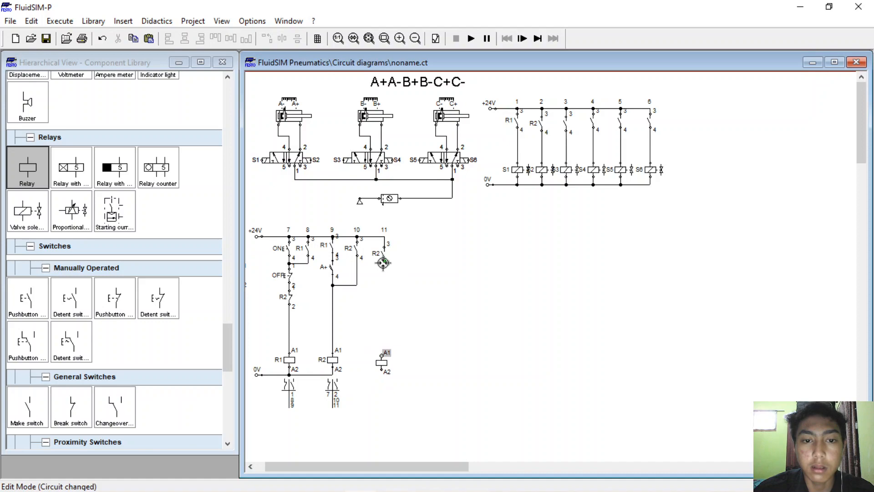
drag(383, 263, 383, 357)
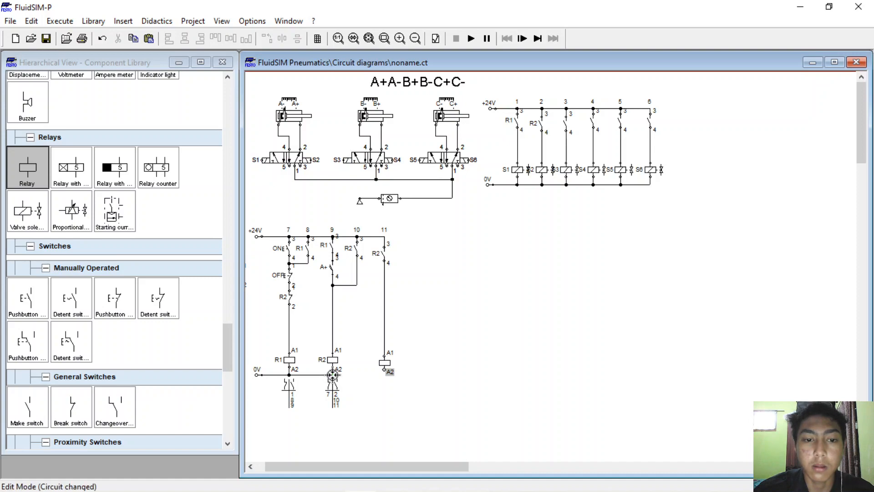
mouse_move(332, 375)
mouse_down()
mouse_move(332, 356)
mouse_move(332, 375)
mouse_move(350, 377)
mouse_move(336, 361)
mouse_up()
click(386, 370)
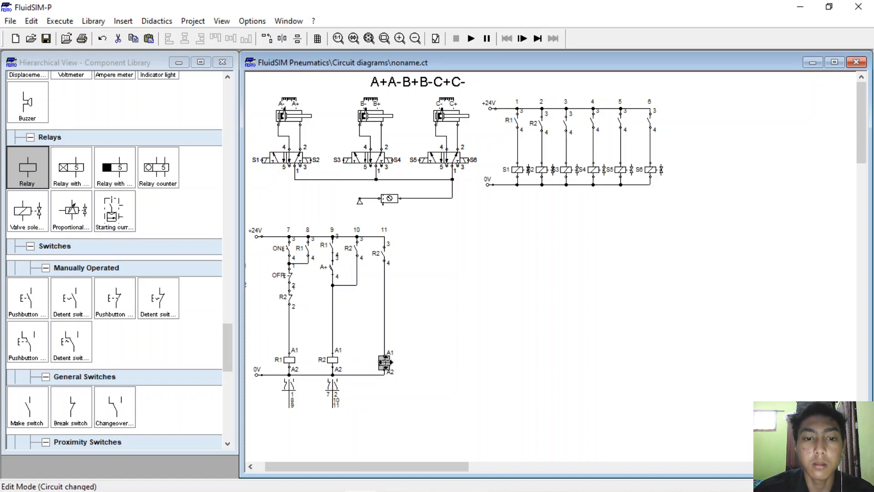
Label the relay in branch 11 R3
double_click(384, 361)
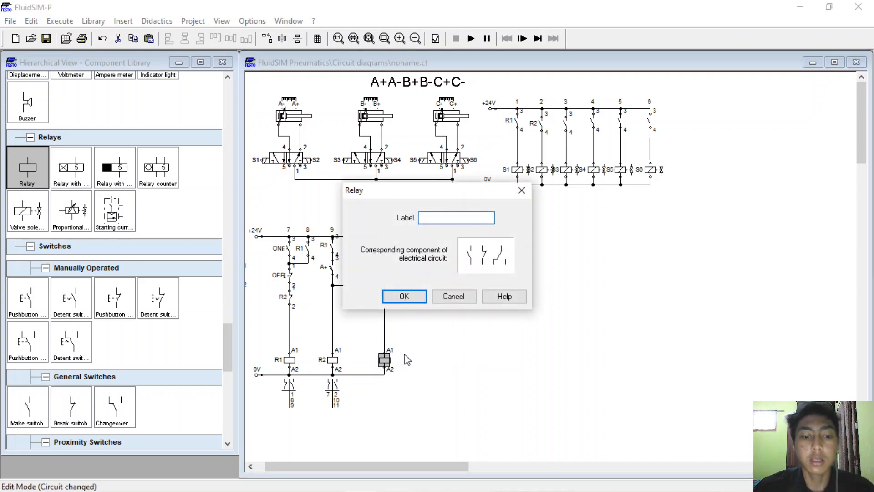
text(R3)
key(Return)
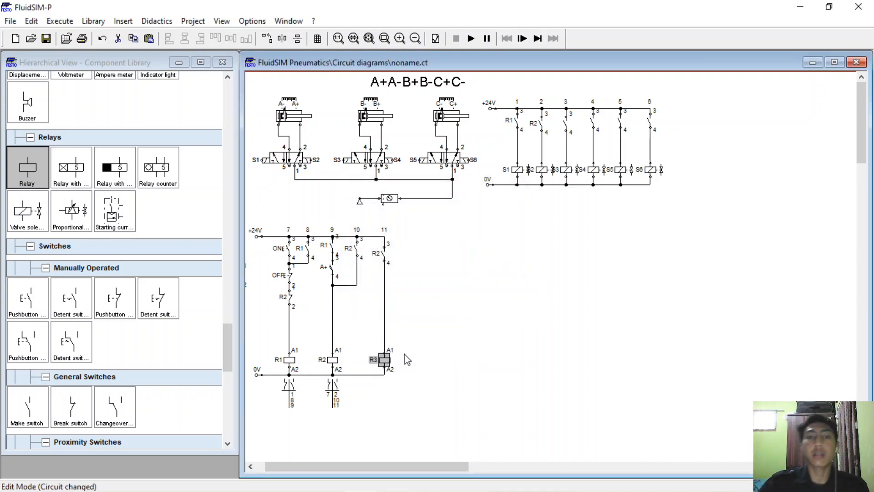
Label the make switch in branch 3 of the solenoid circuit E3
double_click(565, 127)
text(E)
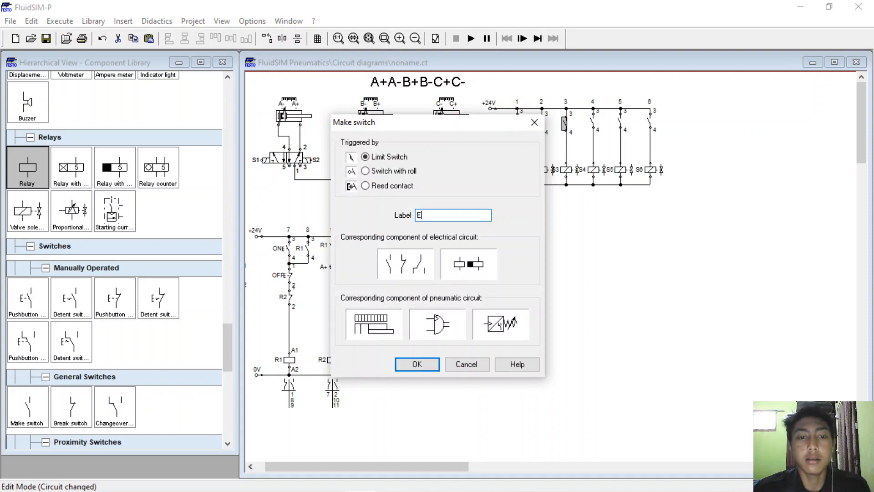
text(3)
key(Return)
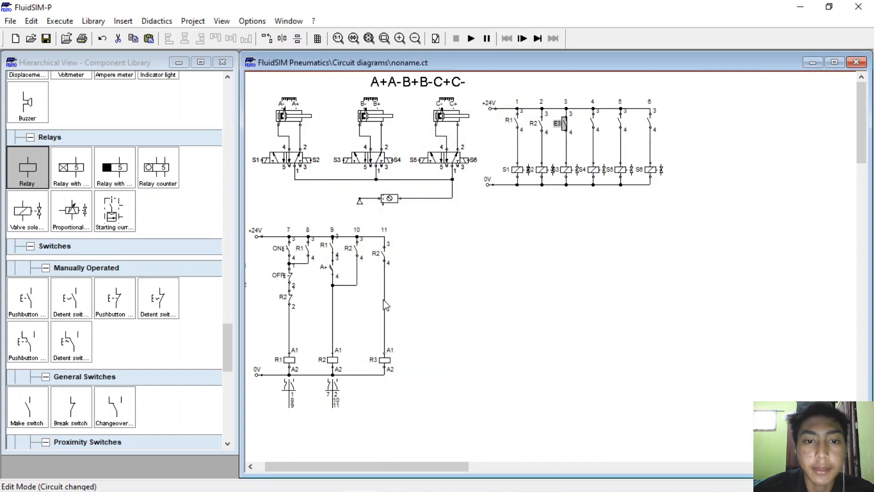
Add a make switch labelled R3 in a new branch 12, wired from the +24V line to branch 11 below the R2 contact
drag(27, 406, 384, 235)
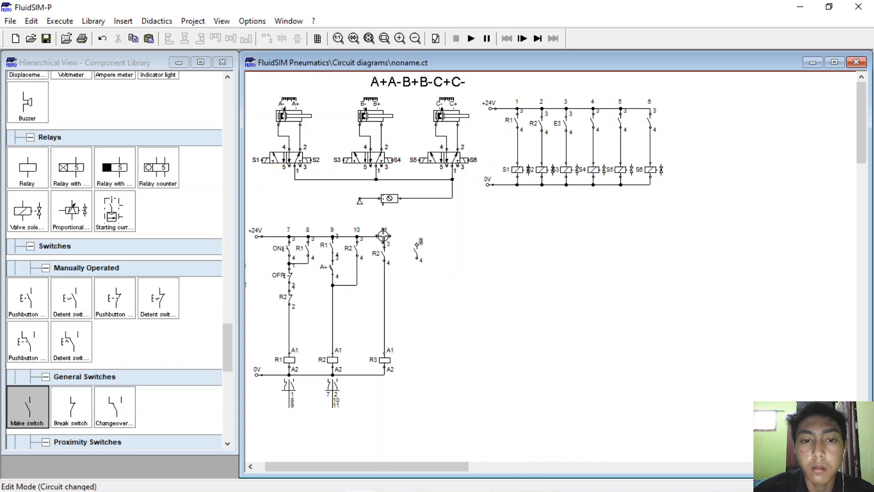
drag(383, 236, 384, 275)
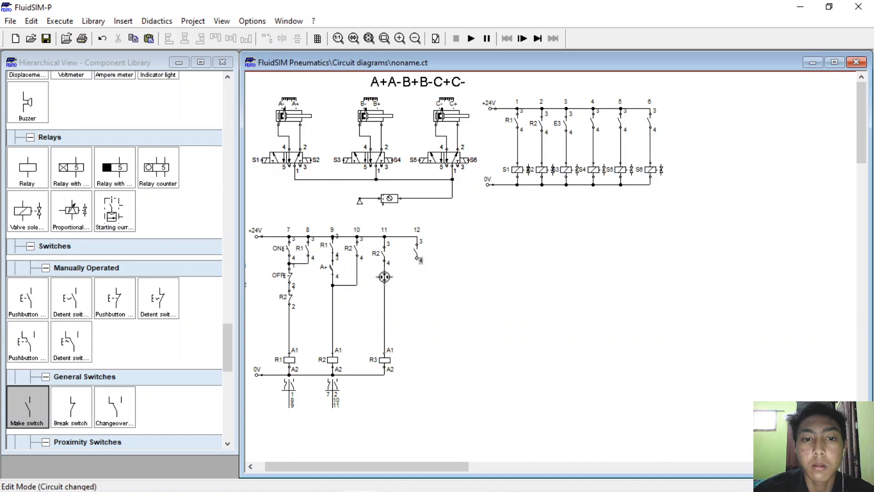
double_click(419, 253)
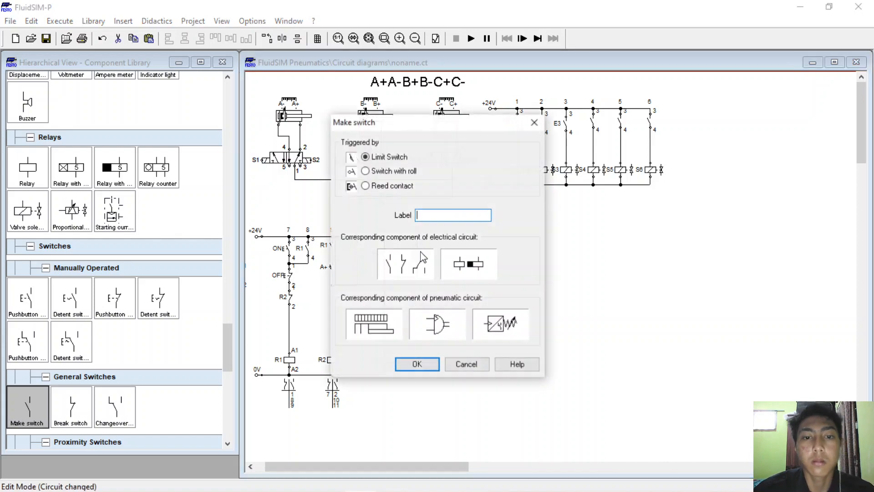
text(R3)
key(Return)
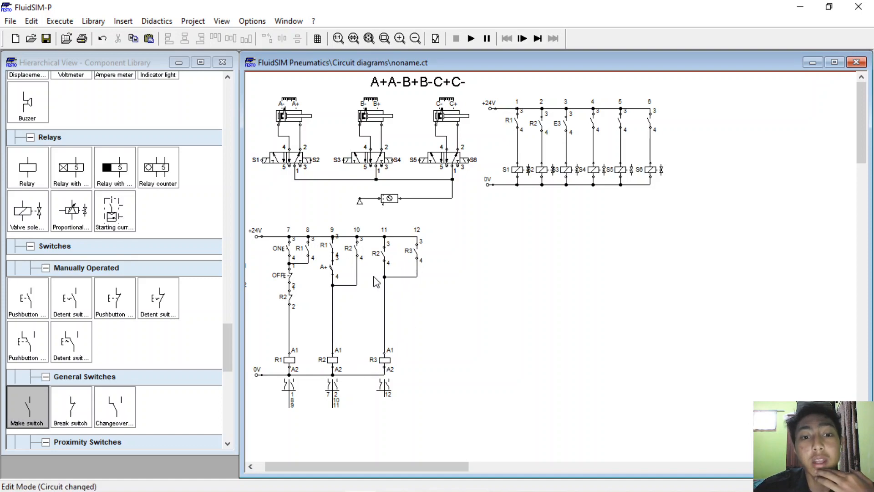
Replace the line above relay R2 in branch 9 with a series-wired break switch labelled R3
click(333, 323)
key(Delete)
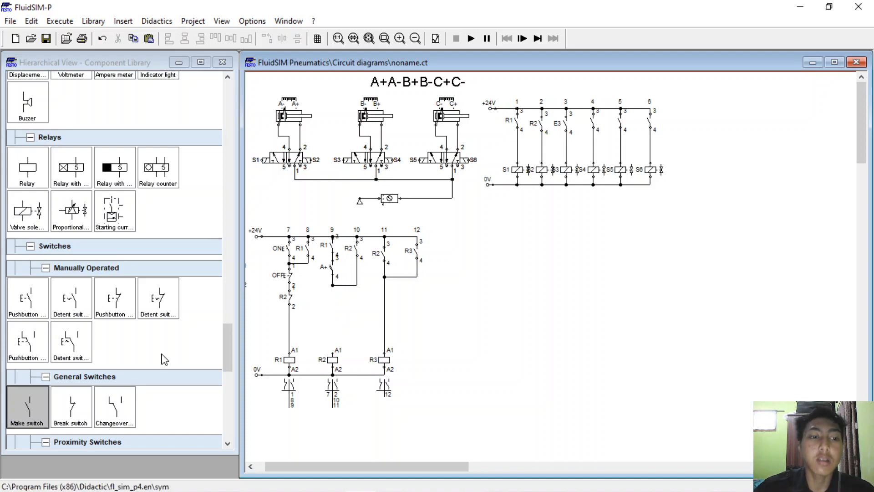
drag(66, 424, 332, 285)
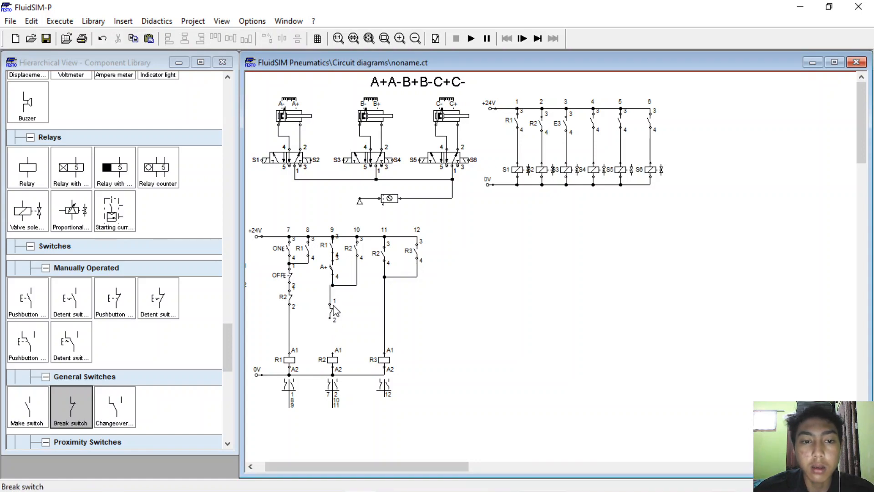
click(334, 314)
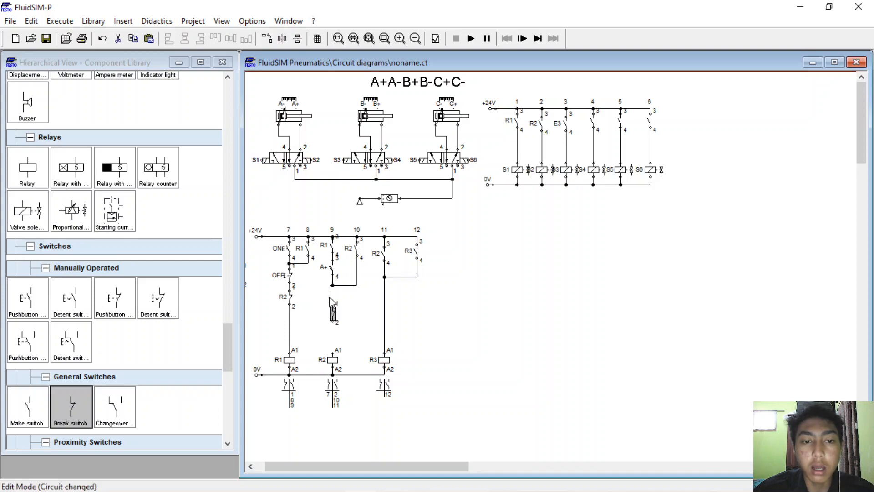
click(329, 297)
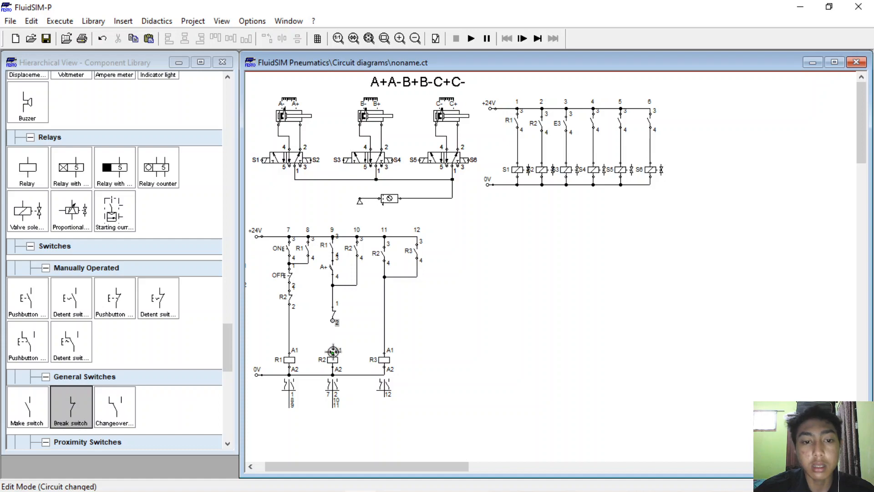
double_click(334, 315)
text(R)
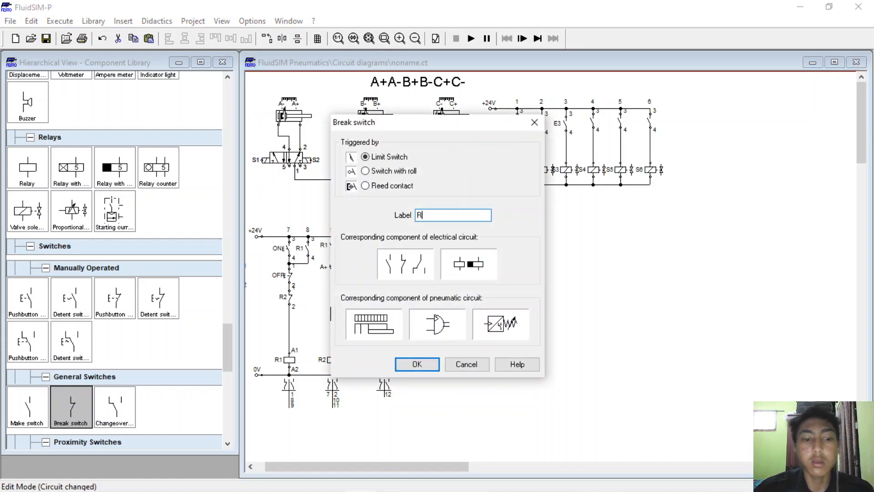
text(3)
key(Return)
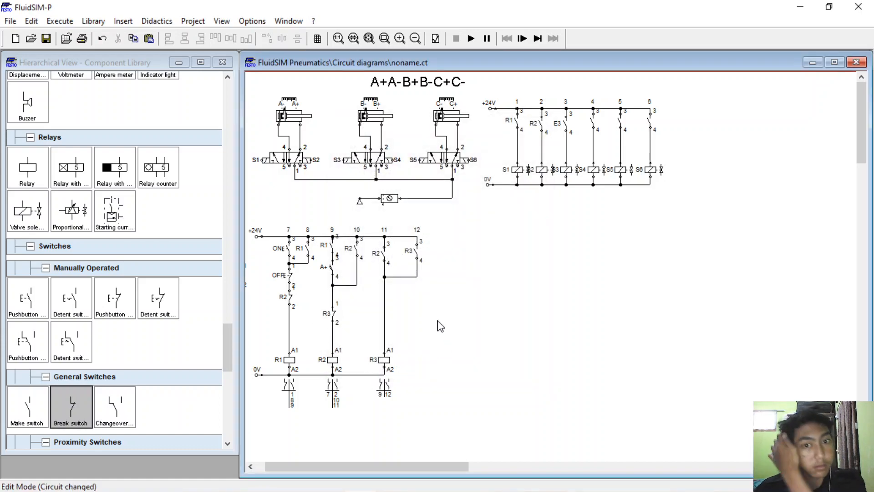
Simulate the circuit with the ON pushbutton to test the sequence, and stop the simulation
click(470, 39)
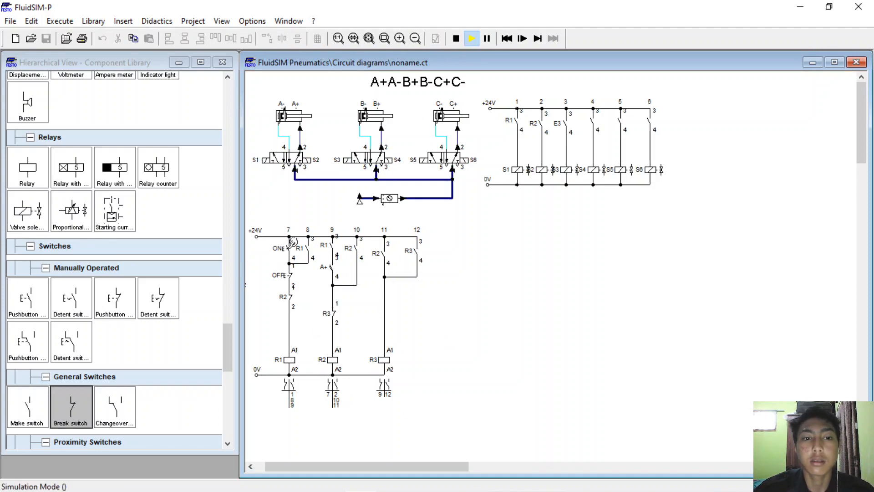
click(289, 248)
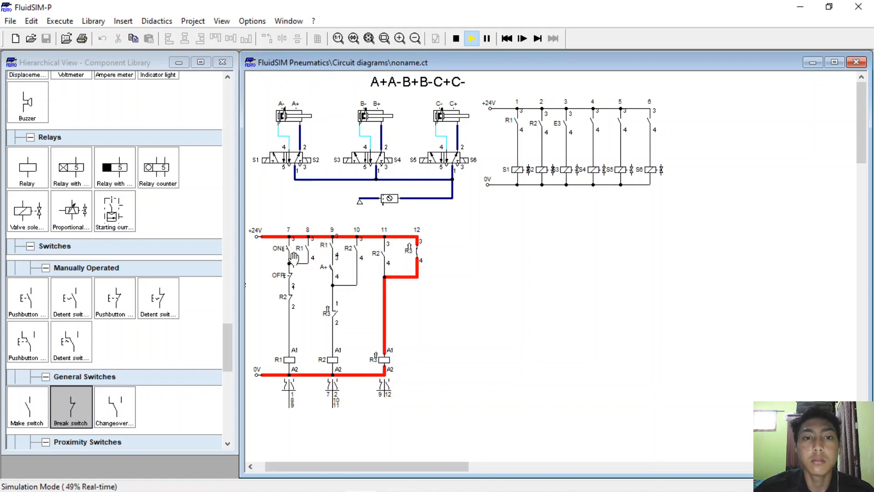
click(456, 38)
Relabel the make switch in branch 3 of the solenoid circuit R3
double_click(565, 127)
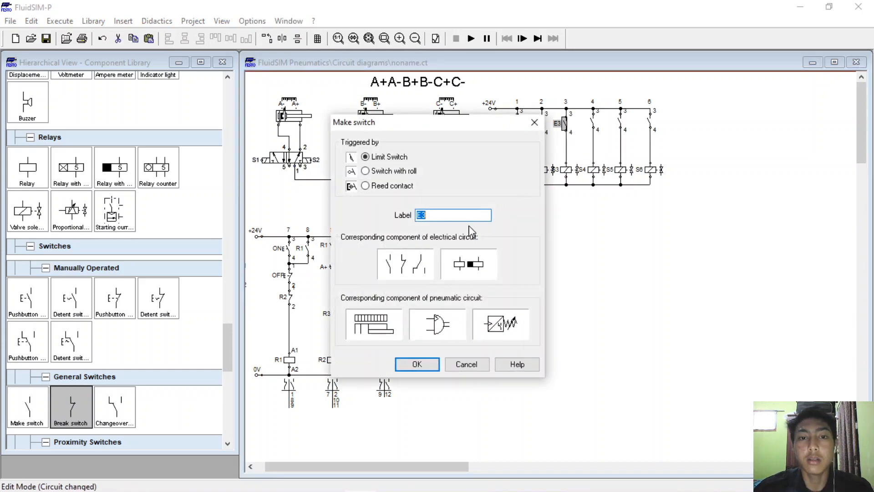
text(R1)
key(Return)
Rerun the simulation from the ON pushbutton to check cylinder B's movement, and return to edit mode
key(F9)
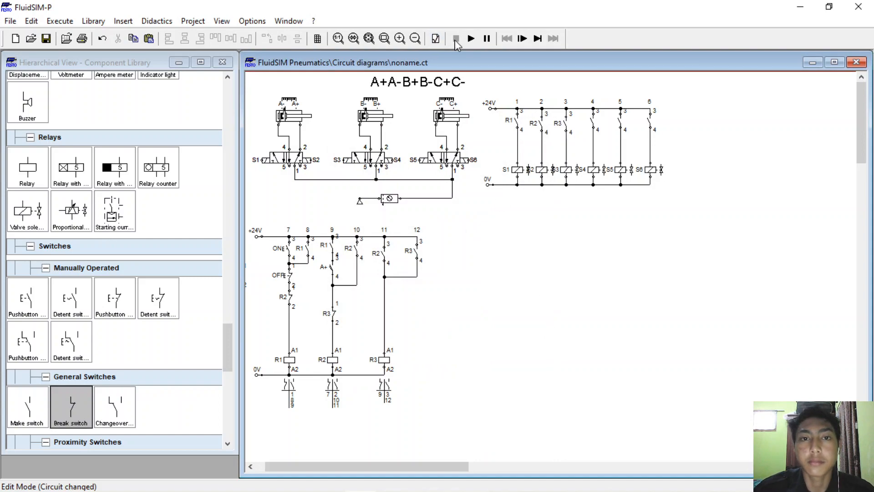
click(288, 248)
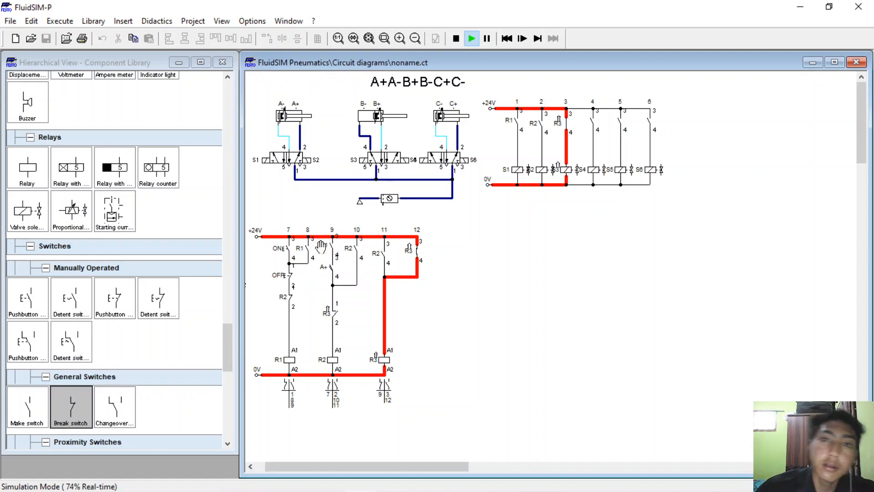
click(455, 38)
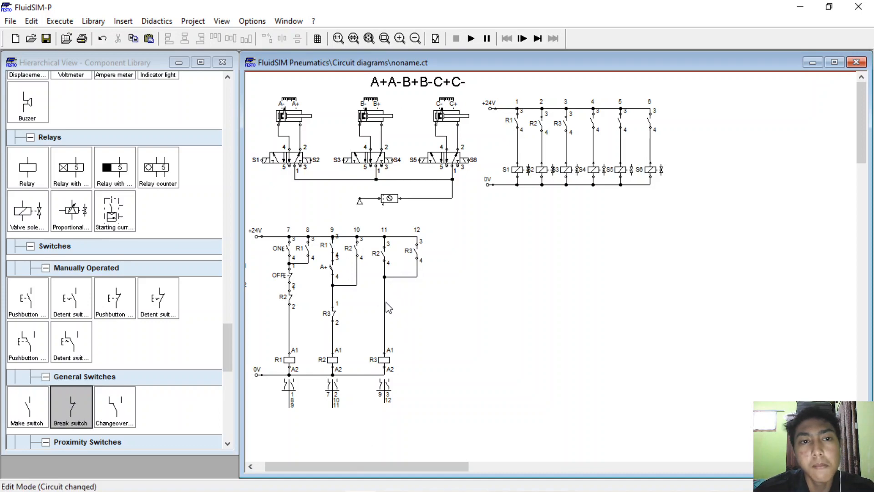
click(475, 41)
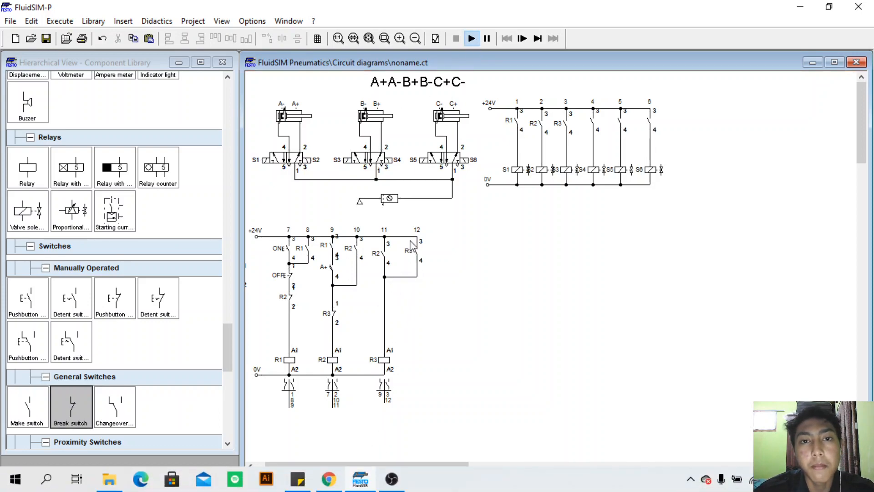
click(453, 40)
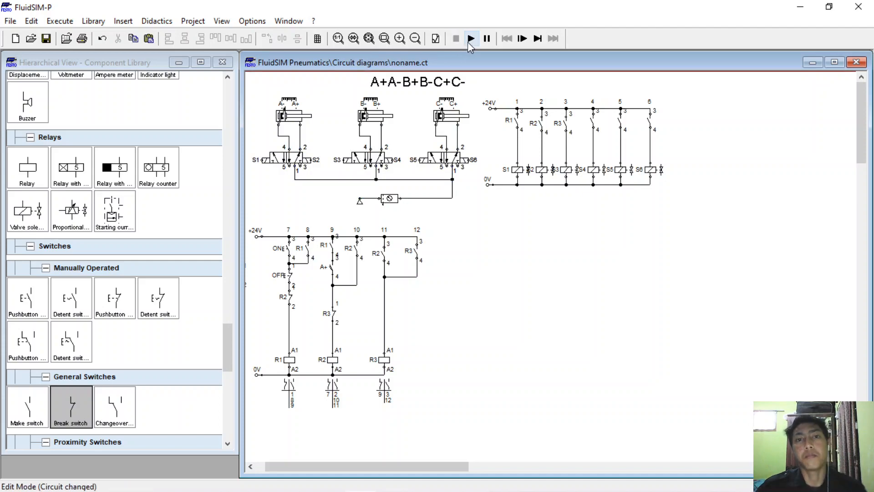
click(468, 42)
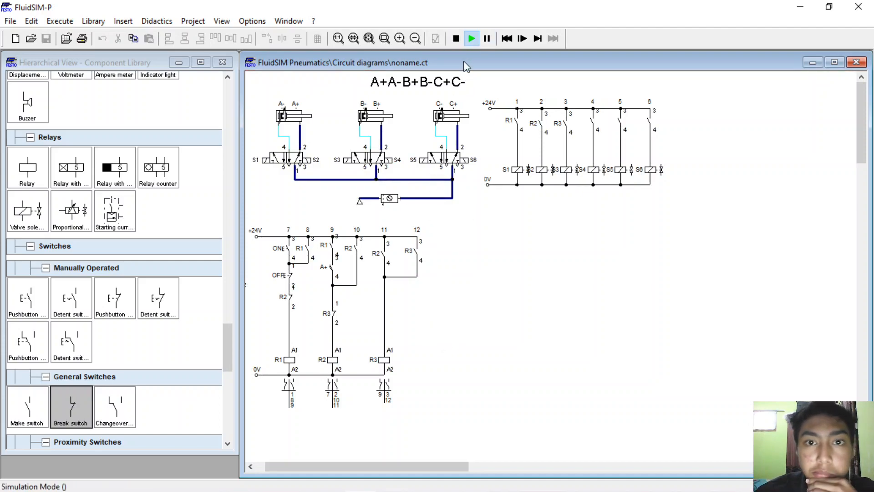
click(456, 38)
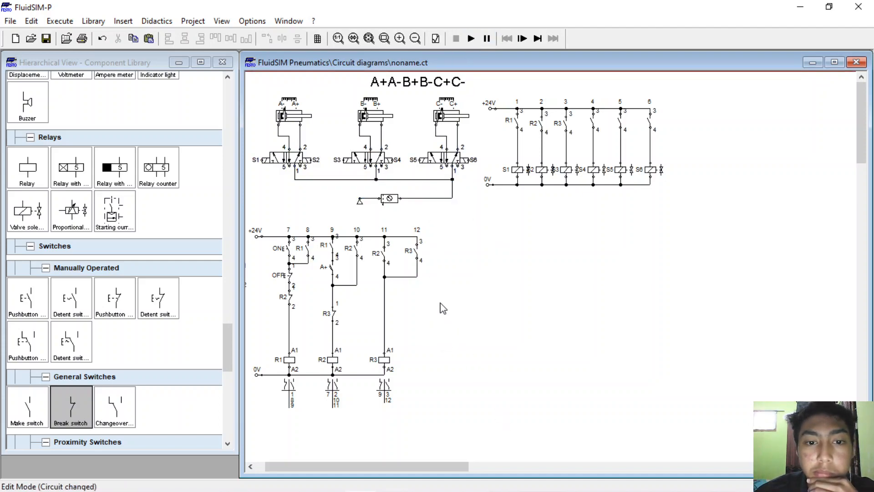
Delete the lines connecting the R2 and R3 contacts of branches 11 and 12 to relay R3
click(384, 301)
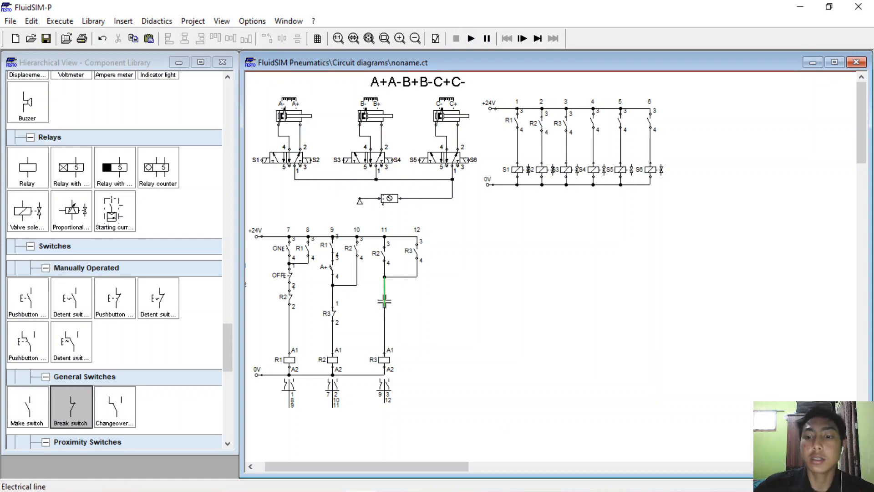
key(Delete)
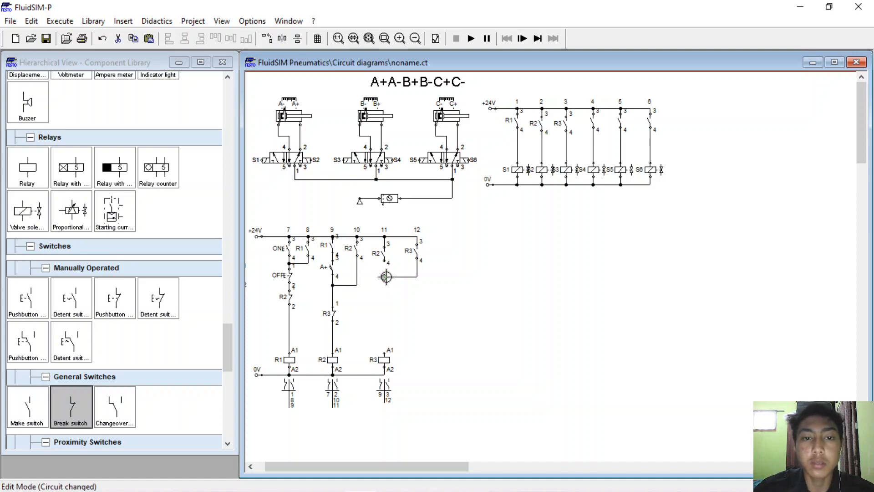
click(386, 277)
key(Delete)
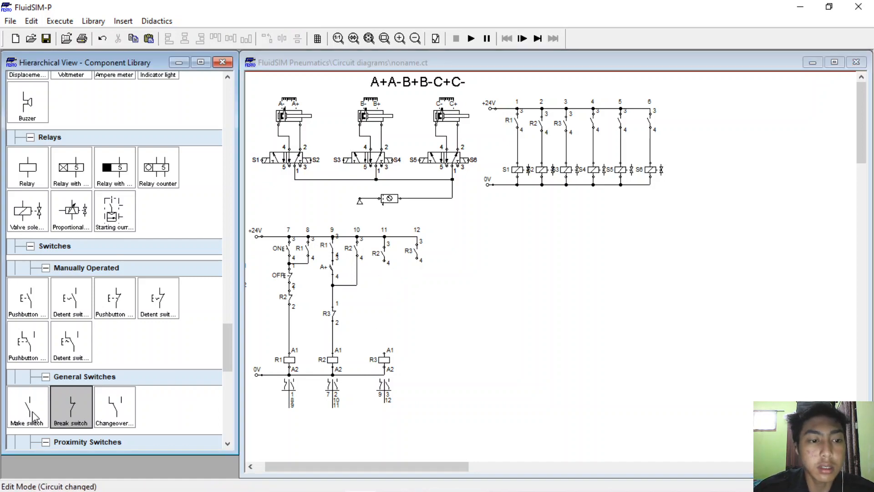
Insert a make switch between the R2 contact and relay R3 in branch 11, and connect the branch 12 R3 contact to the line above it
click(36, 411)
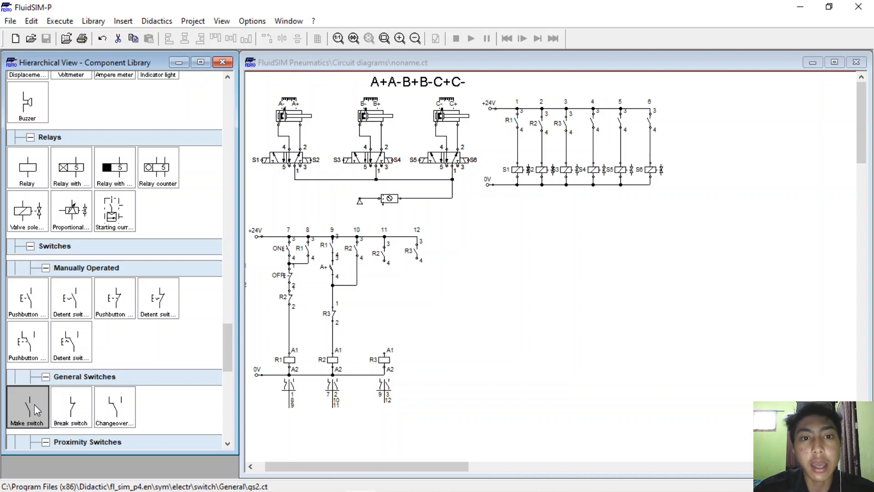
drag(32, 409, 383, 279)
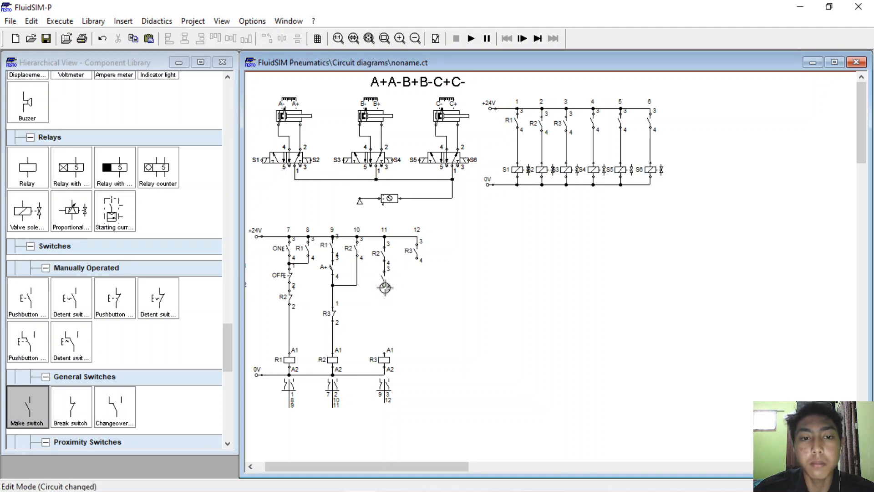
mouse_move(385, 286)
mouse_down()
mouse_move(385, 353)
mouse_move(383, 279)
mouse_move(385, 293)
mouse_up()
drag(417, 259, 382, 271)
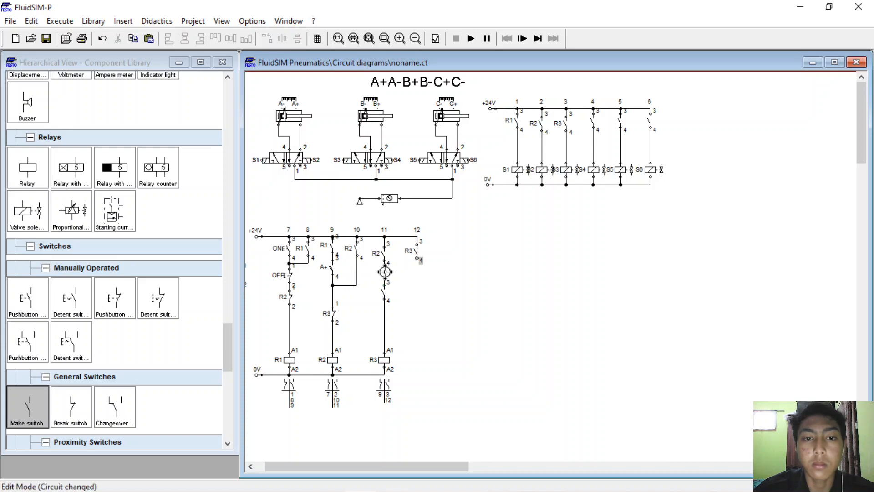
Label the unlabelled make switch in branch 11 A-, and test the sequence in a simulation run started from the ON pushbutton
double_click(386, 296)
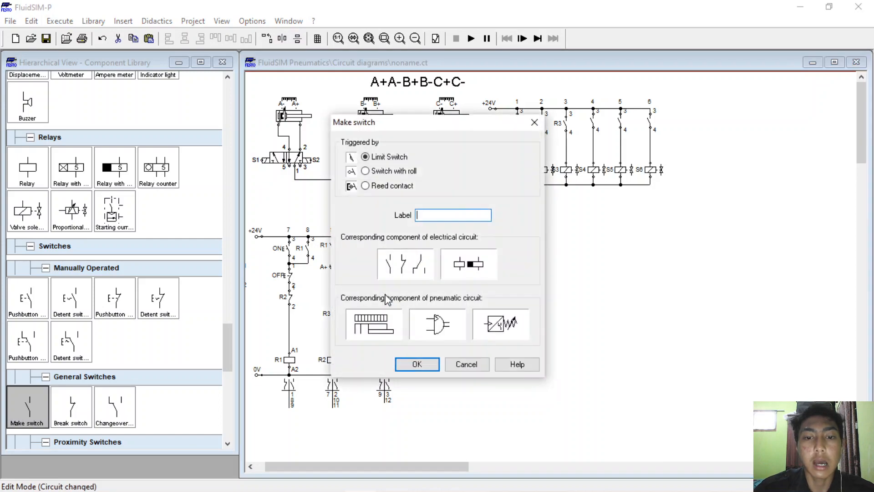
key(Return)
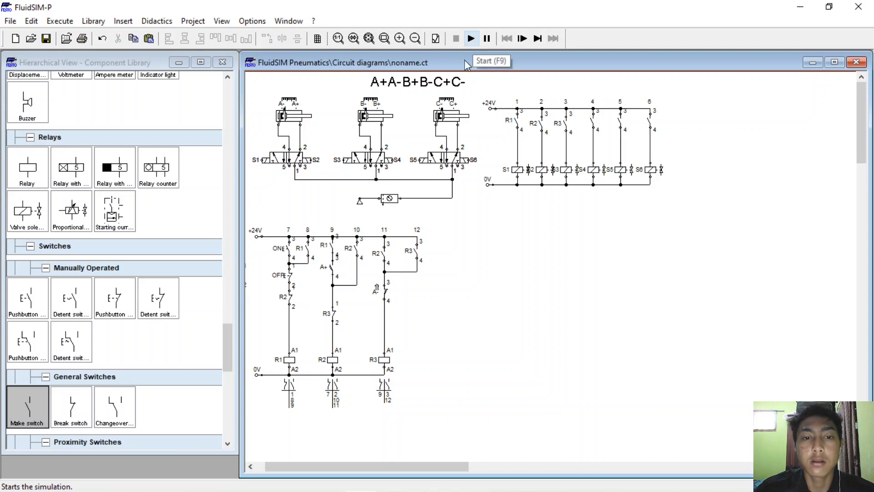
click(470, 38)
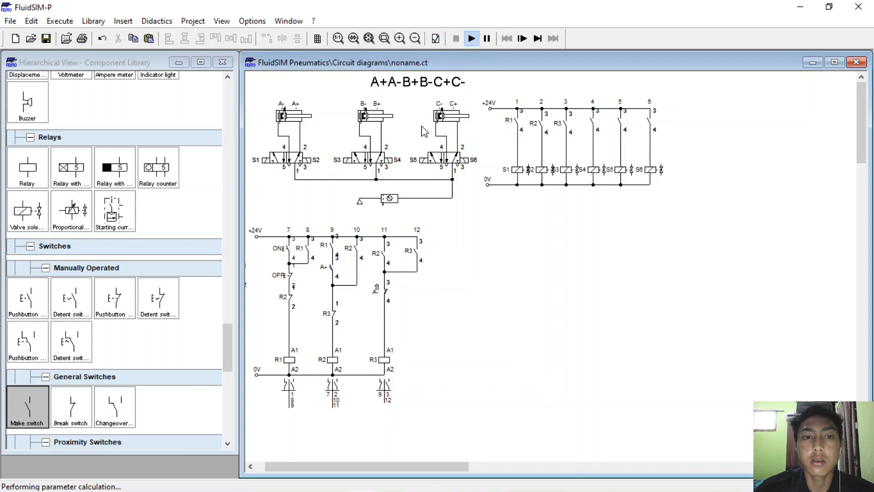
click(289, 244)
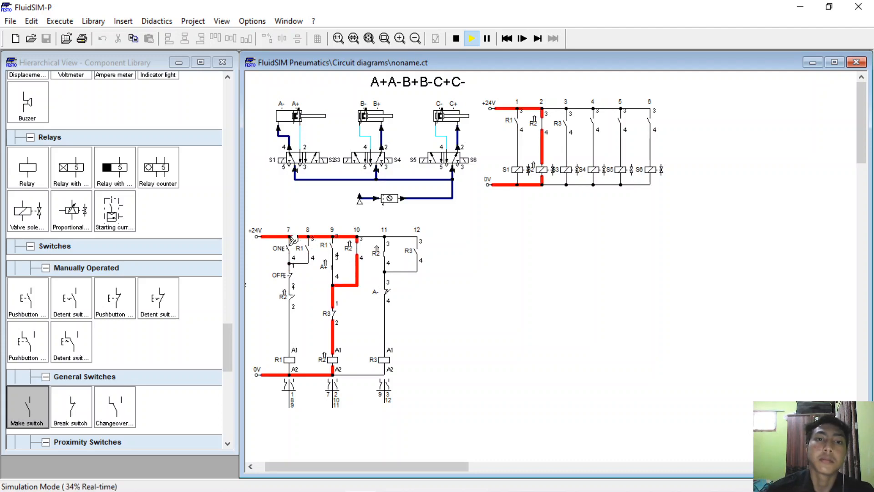
click(456, 38)
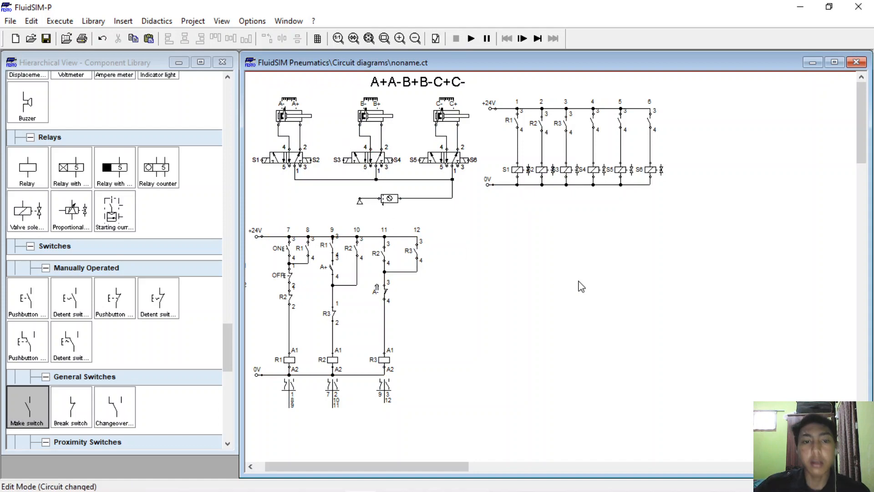
Add a make switch labelled B+ as branch 13 off the +24V line and wire it through a new relay to the 0V line
drag(20, 412, 417, 236)
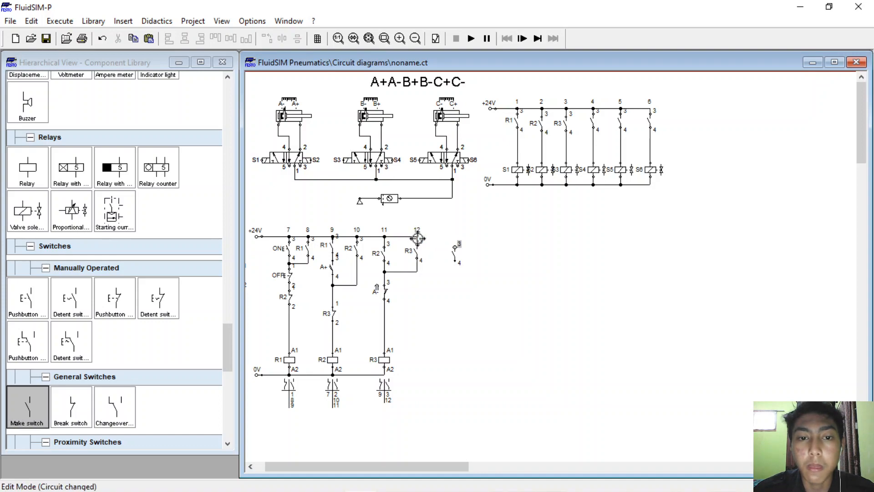
drag(417, 238, 455, 245)
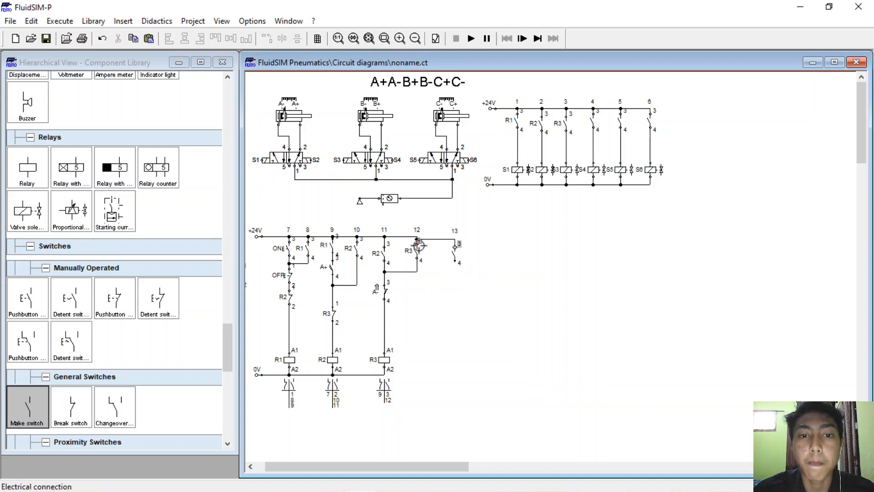
click(438, 279)
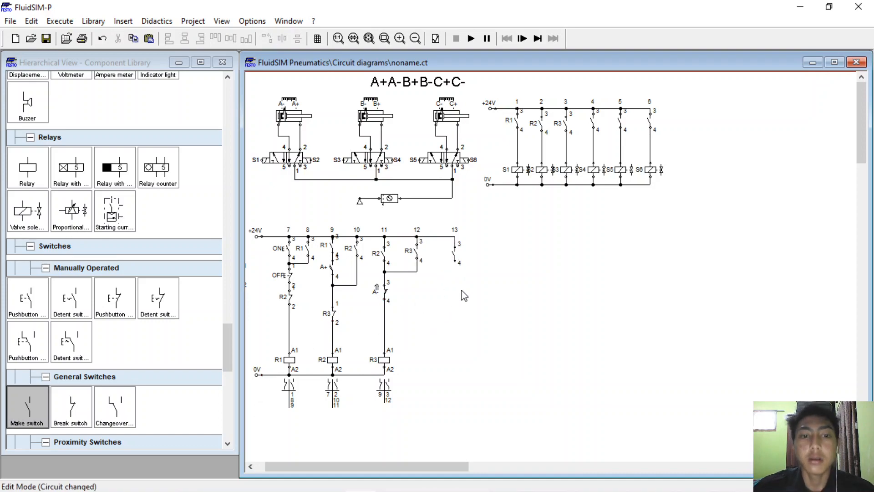
double_click(454, 255)
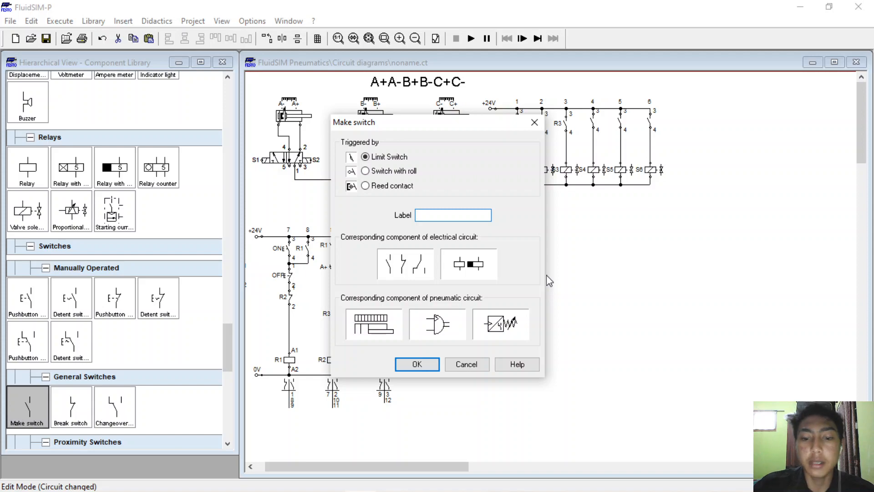
text(B+)
key(Return)
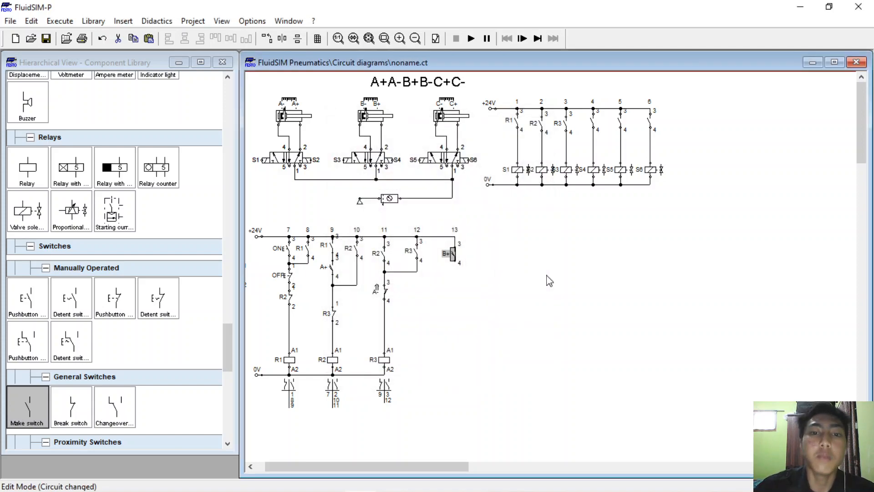
drag(28, 183, 447, 363)
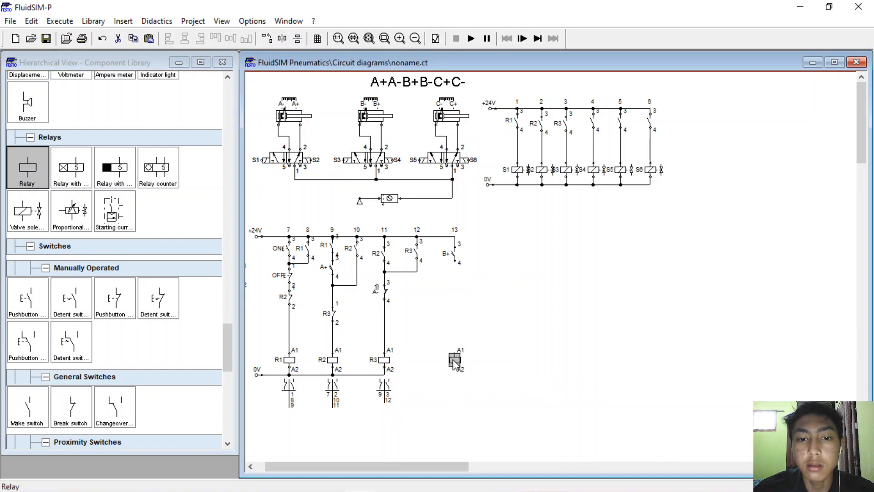
drag(455, 262, 384, 374)
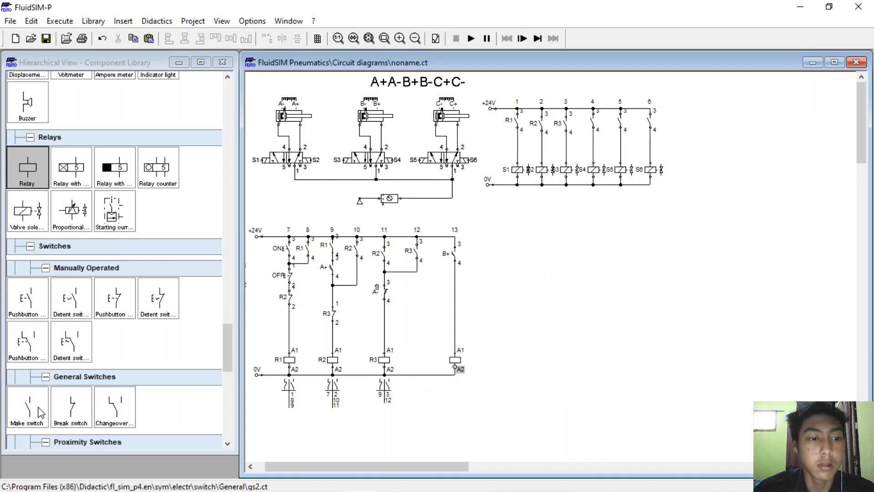
Add a make switch labelled R4 in branch 14, wired in parallel with the B+ switch as the self-holding contact
drag(40, 412, 482, 245)
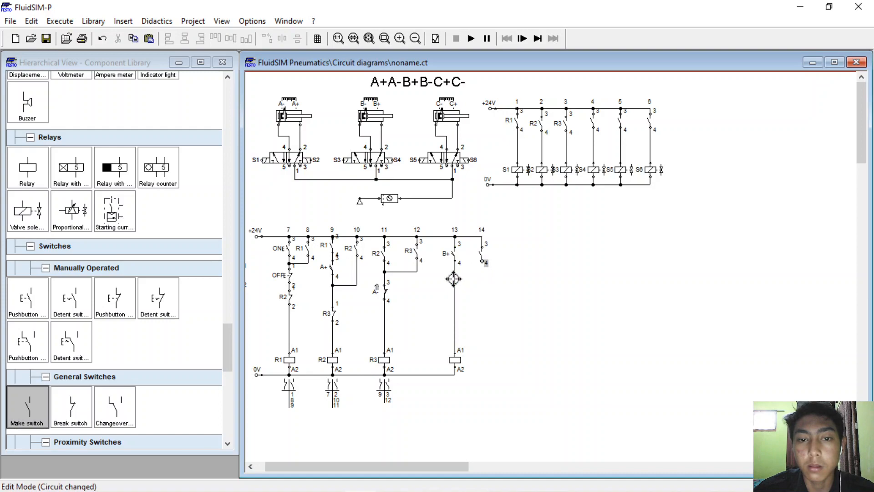
drag(453, 279, 456, 277)
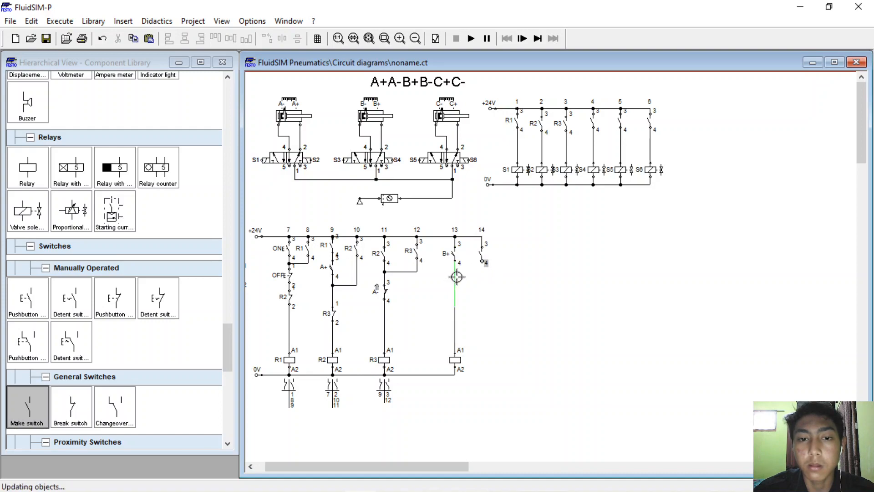
double_click(482, 253)
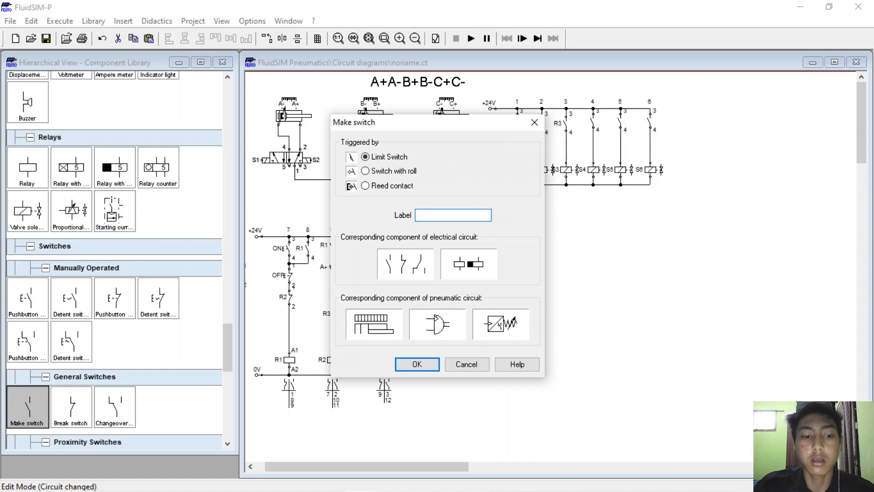
text(R4)
key(Return)
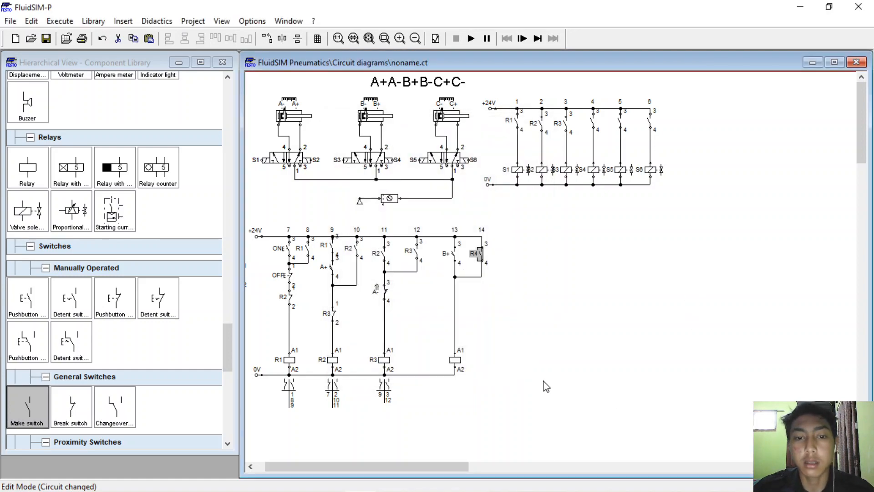
Label the relay in branch 13 and the make switch in branch 4 of the solenoid circuit R4
double_click(455, 359)
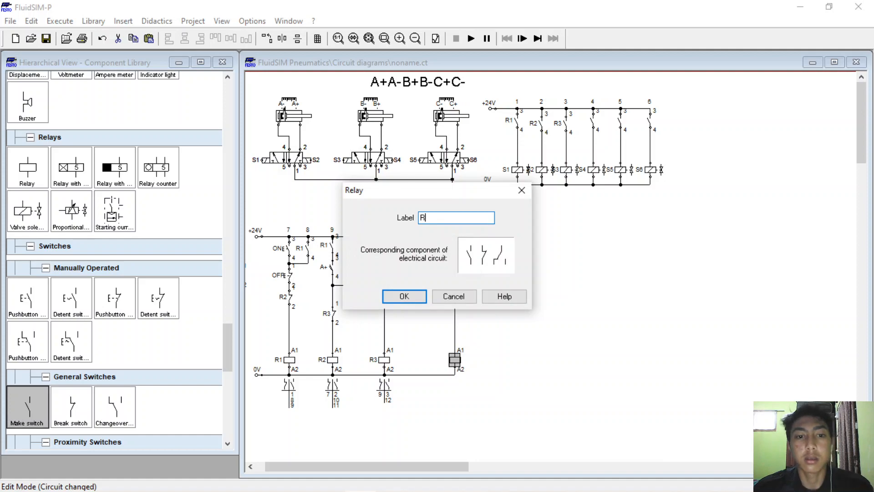
key(Return)
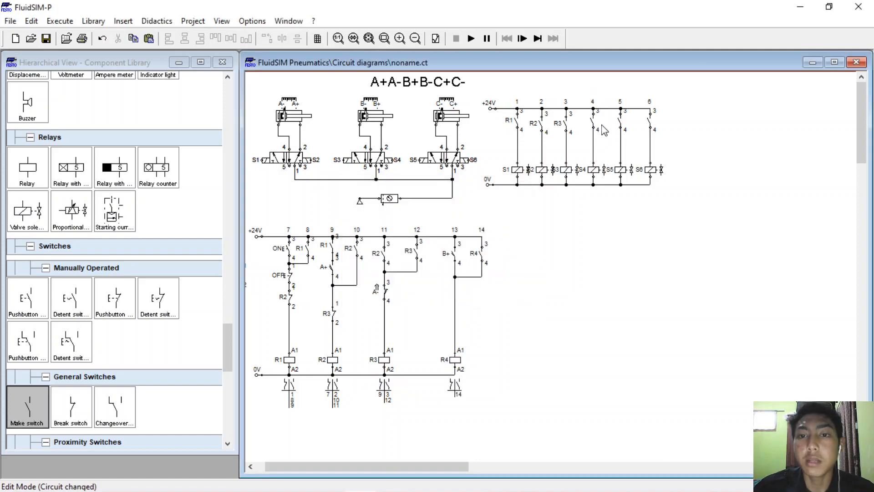
double_click(593, 122)
text(R)
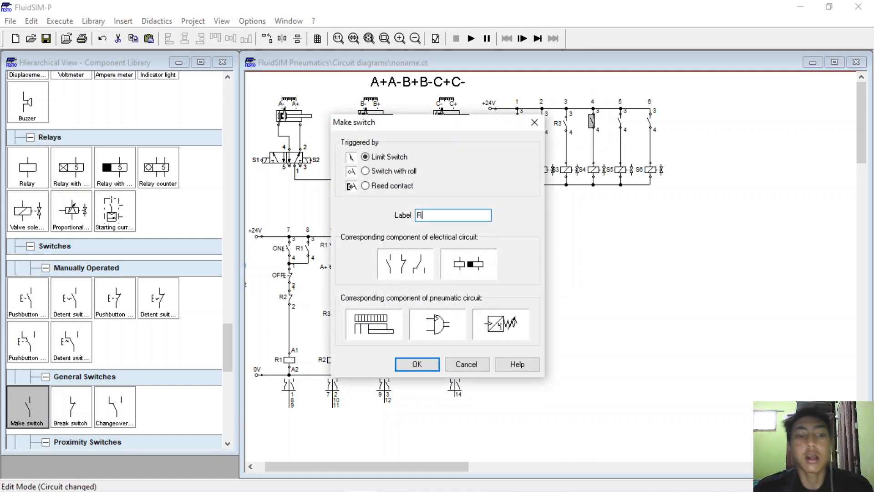
text(4)
key(Return)
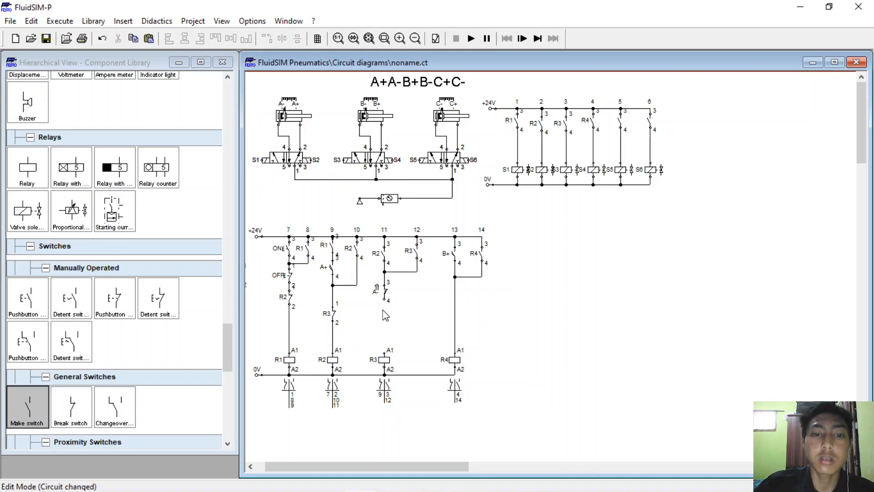
Insert a break switch labelled R4 between the A- switch and relay R3 in branch 11
drag(71, 405, 386, 350)
double_click(389, 324)
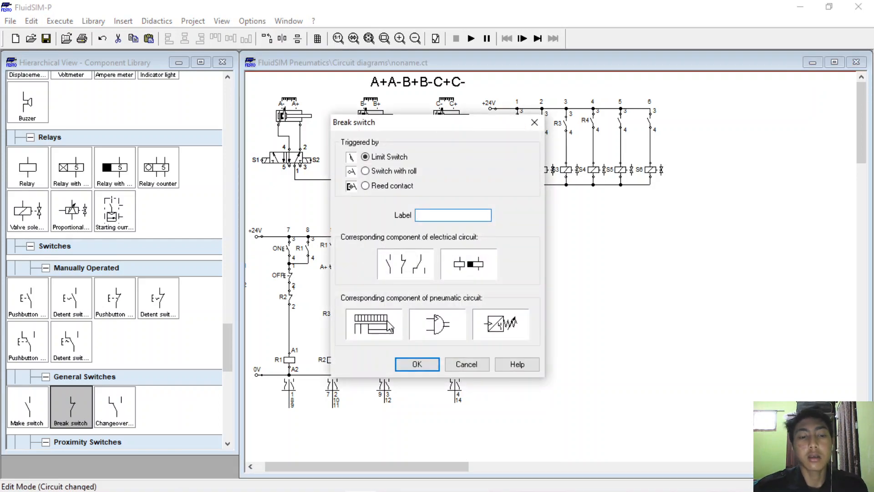
key(Return)
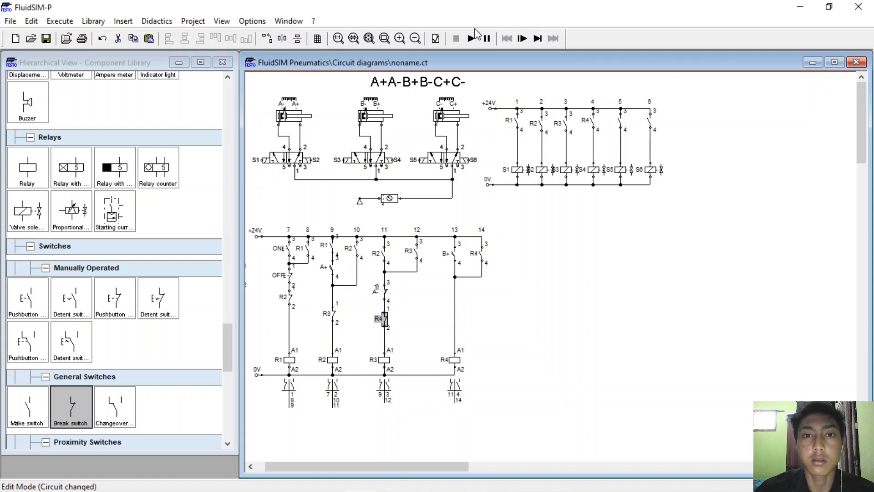
Run the simulation from the ON pushbutton to check cylinder B's return stroke, and go back to edit mode
click(472, 38)
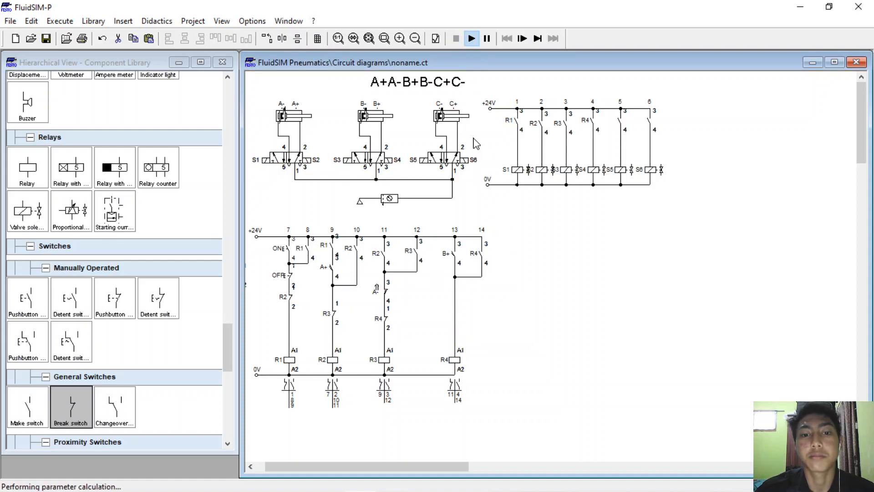
click(279, 248)
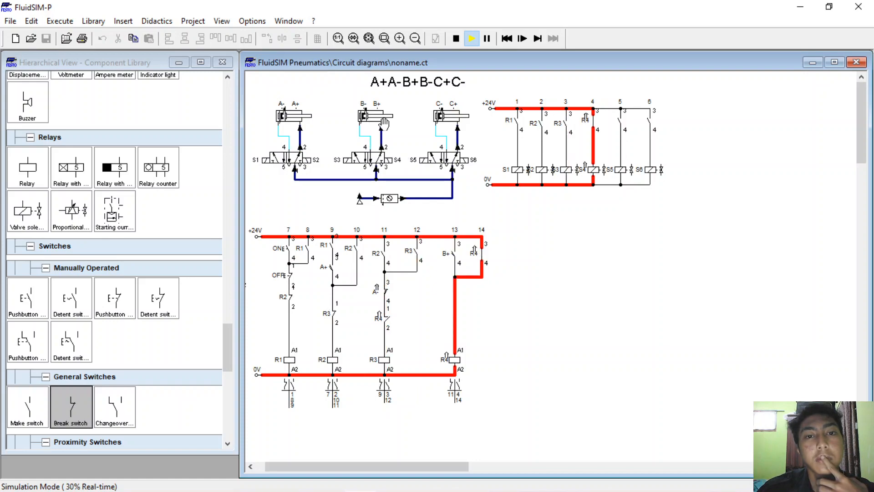
click(455, 40)
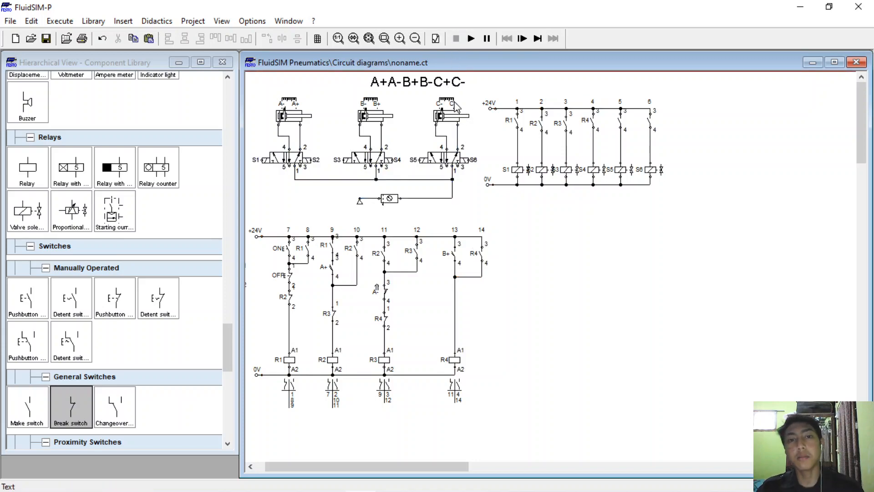
Add a make switch labelled R4 as branch 15, connected to the +24V line at branch 14
drag(28, 407, 520, 250)
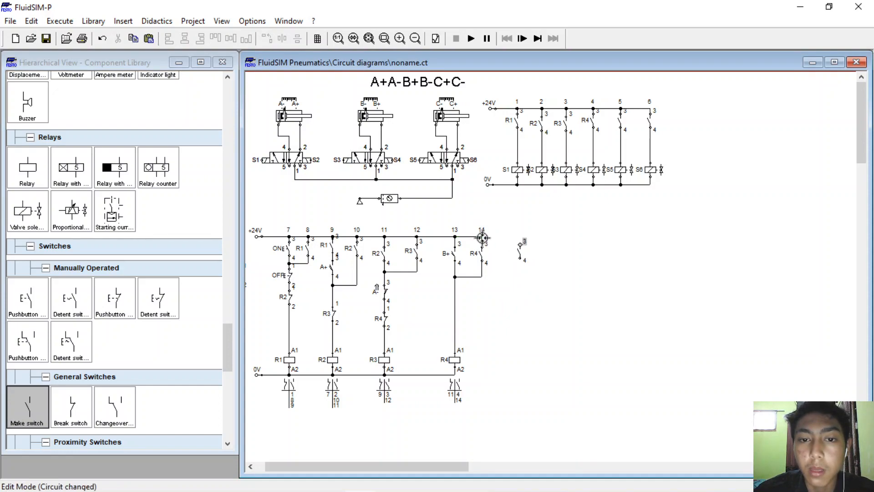
drag(520, 245, 482, 238)
double_click(520, 251)
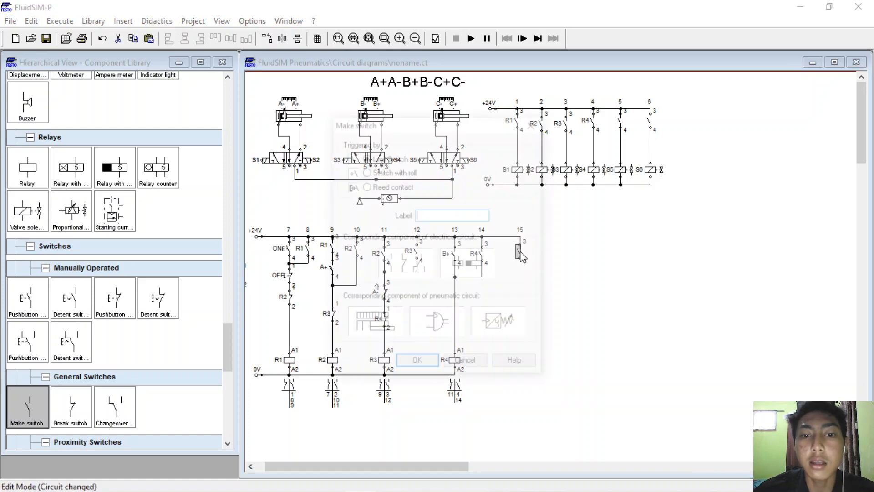
text(R4)
key(Return)
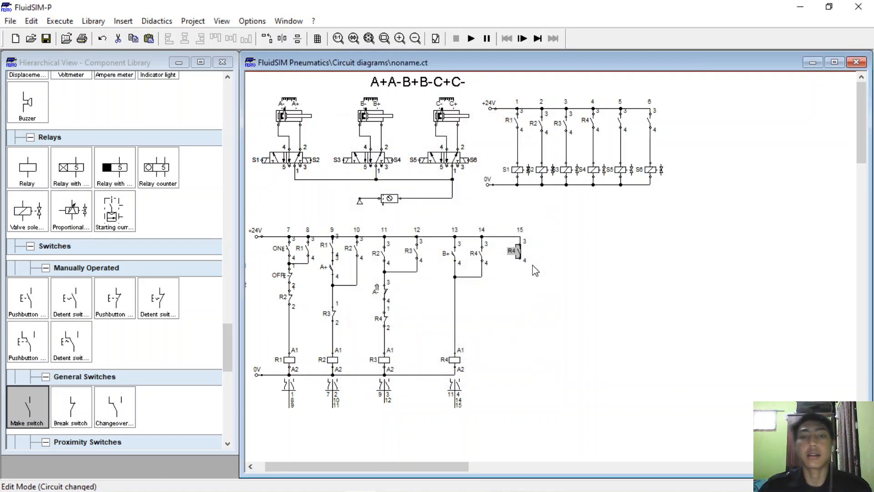
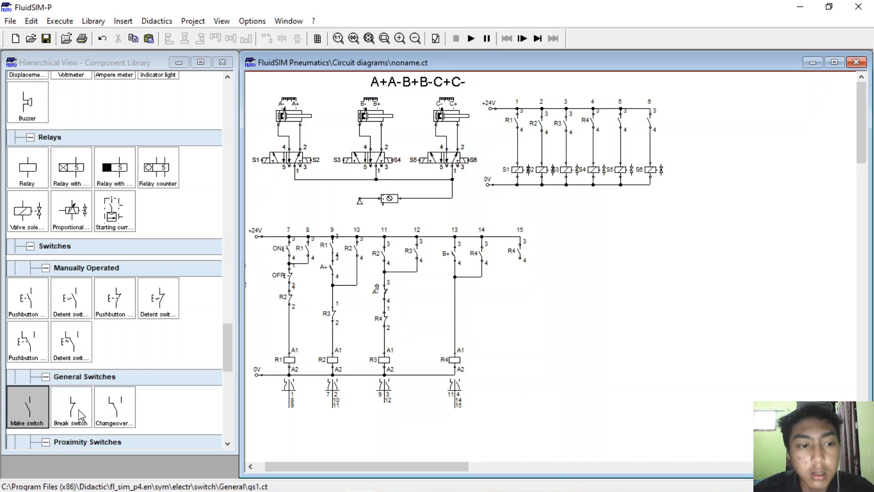
Place a break switch below the R4 contact in branch 15 and connect it in series
drag(72, 404, 521, 261)
drag(524, 294, 522, 296)
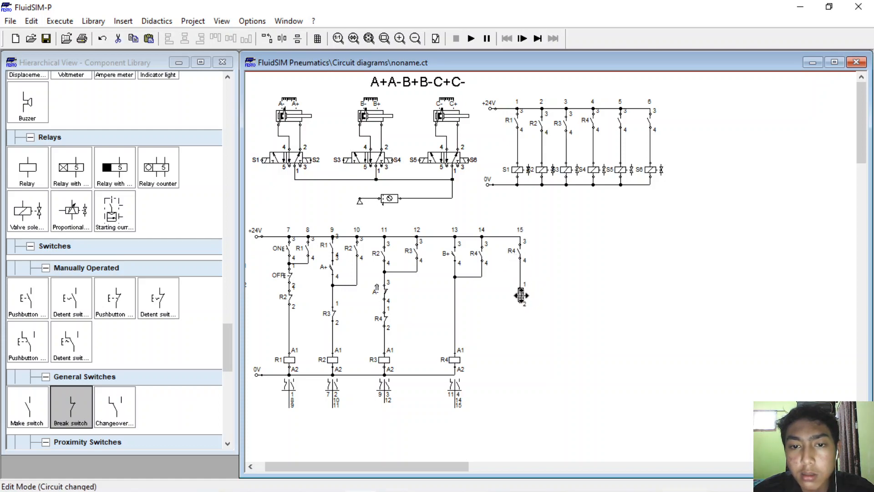
click(525, 310)
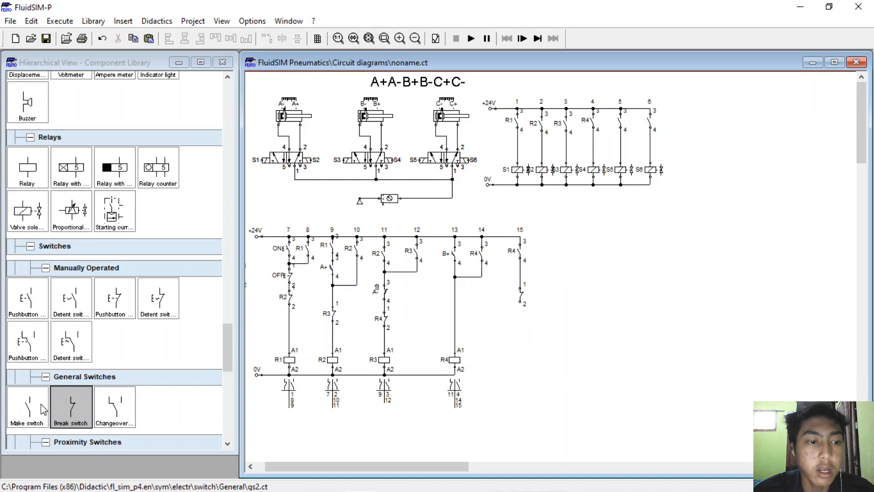
Add a make switch as branch 16, wired in parallel with the R4 contact of branch 15
drag(44, 408, 552, 254)
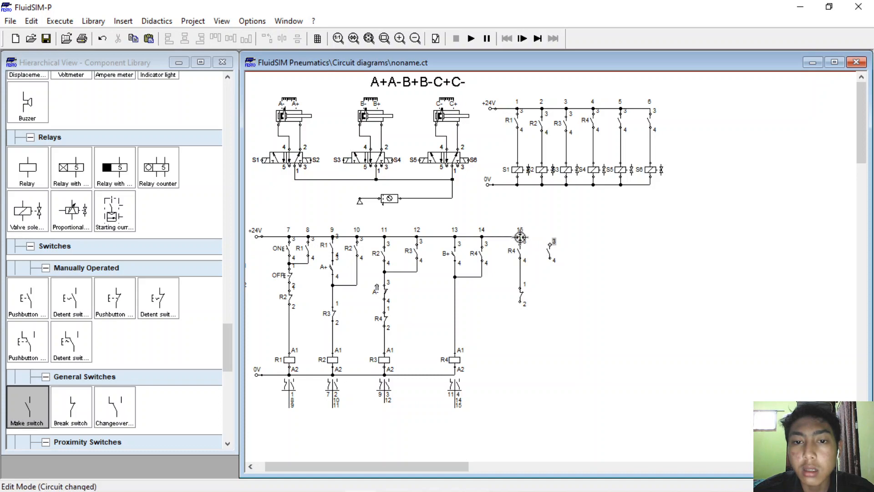
drag(520, 237, 554, 241)
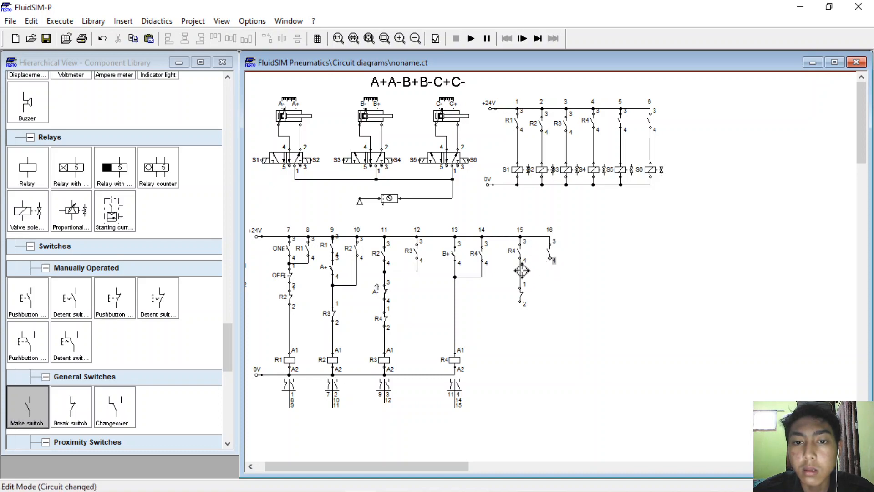
drag(520, 271, 553, 260)
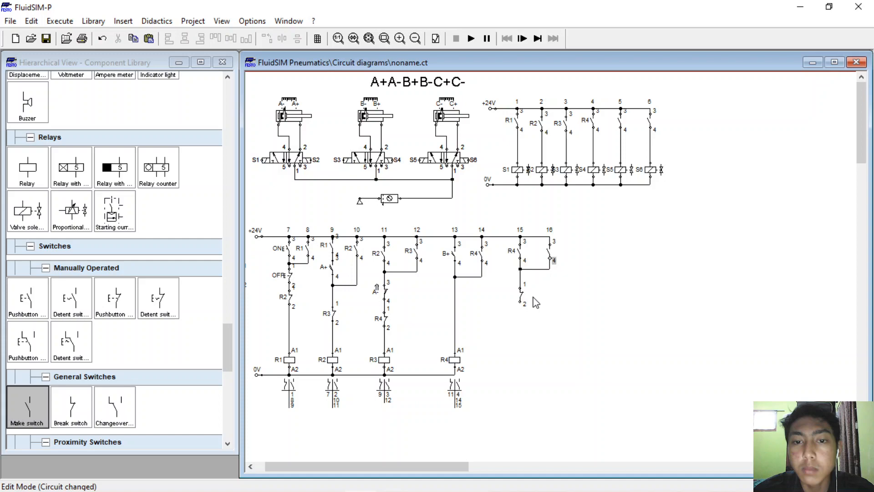
Label the make switch in branch 16 as R4
double_click(548, 252)
text(R3)
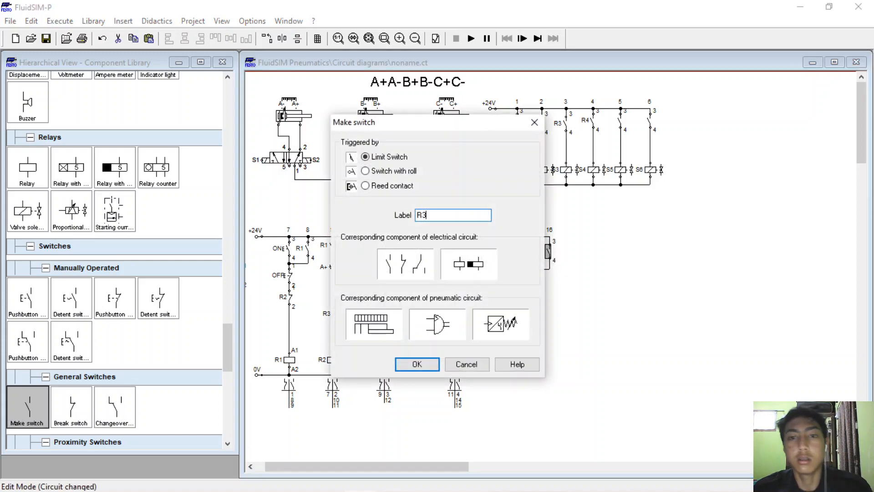
key(BackSpace)
text(4)
key(Return)
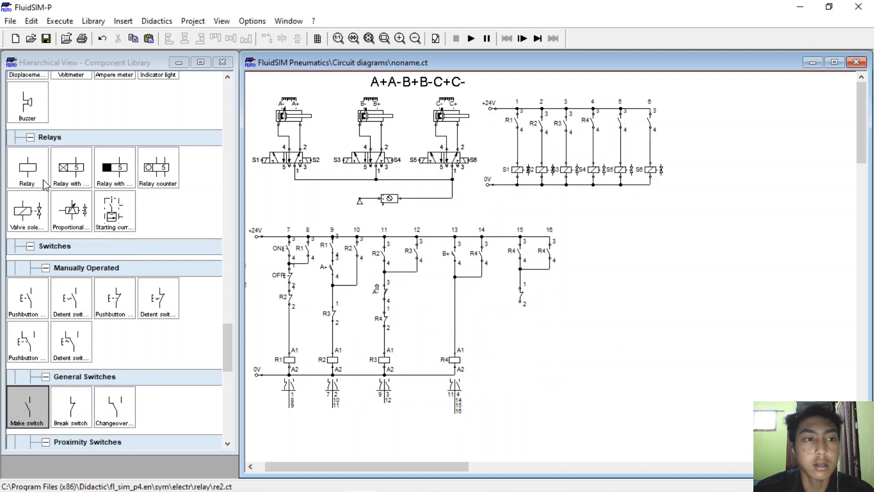
Add a relay labelled R5 in branch 15, wired between the break switch and the 0V line
drag(28, 167, 521, 361)
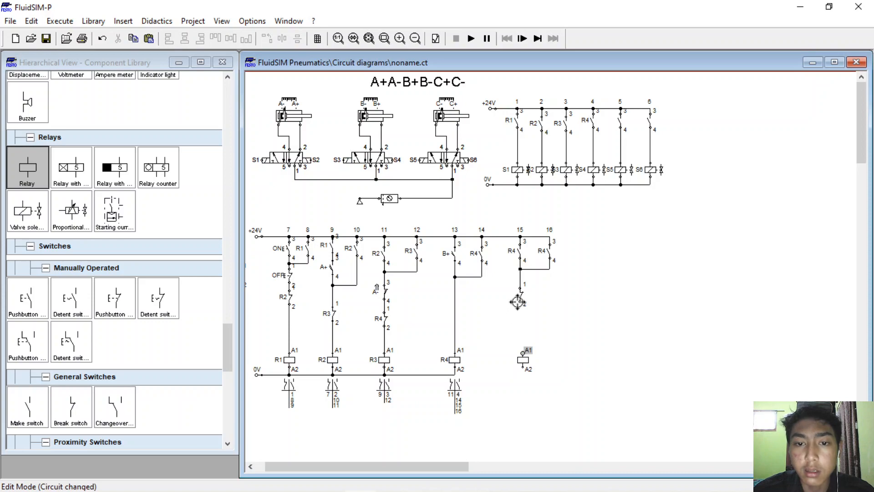
mouse_move(520, 301)
mouse_down()
mouse_move(520, 361)
mouse_move(482, 377)
mouse_move(454, 375)
mouse_up()
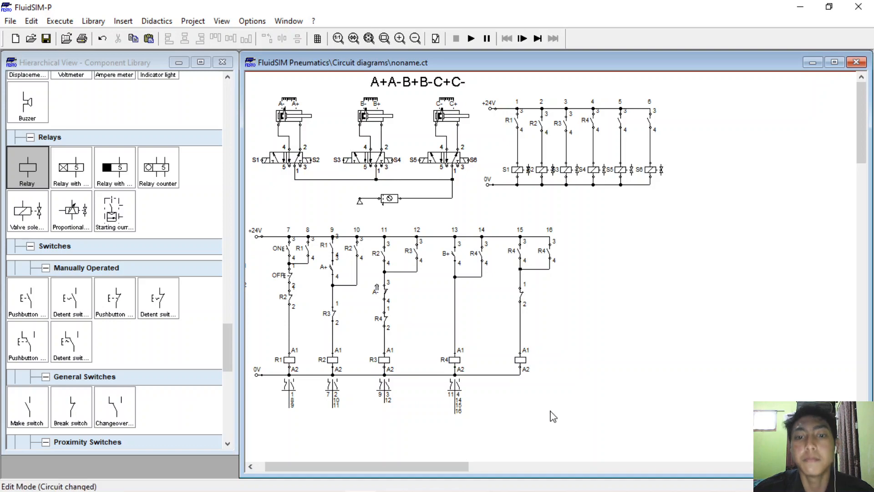
double_click(520, 359)
text(R5)
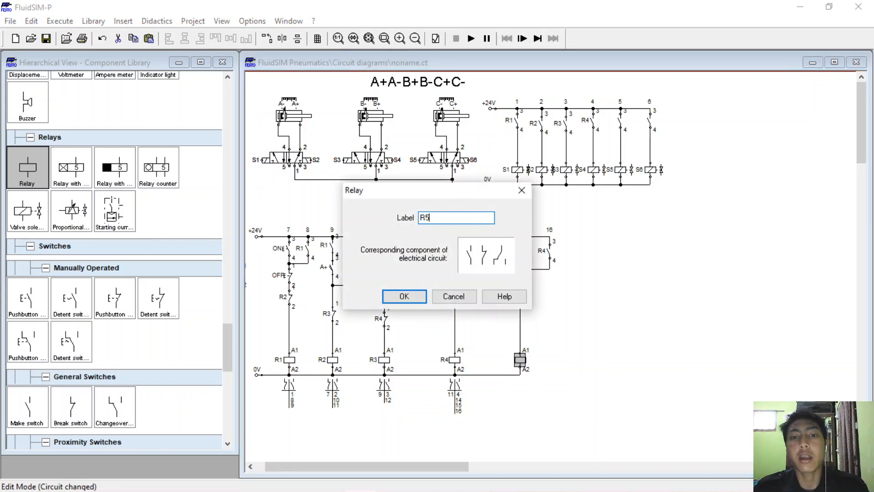
key(Return)
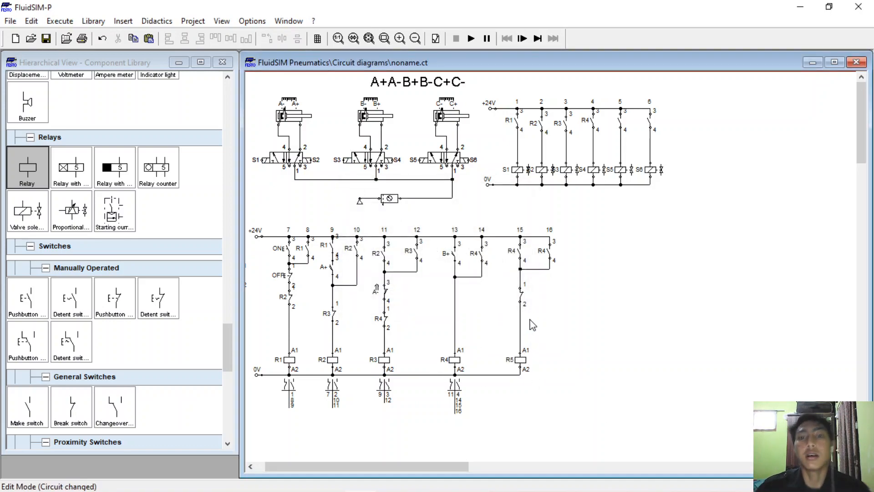
Label the make switches in branch 16 and in branch 5 above solenoid S5 as R5
double_click(549, 257)
text(R5)
key(Return)
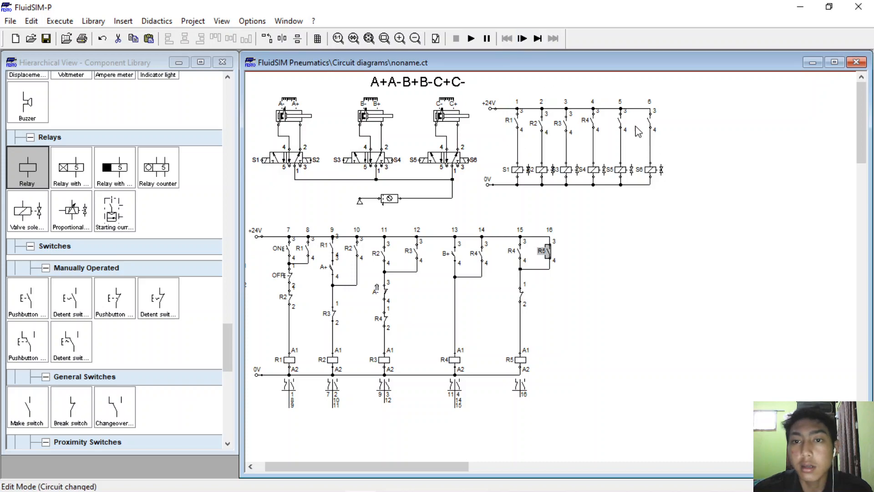
double_click(620, 122)
text(R5)
key(Return)
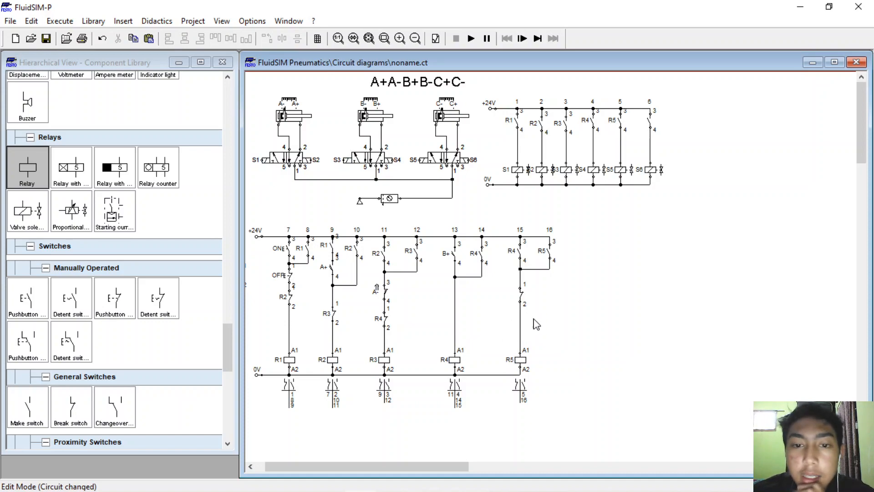
Label the break switch in branch 15 as B-
click(459, 362)
click(465, 335)
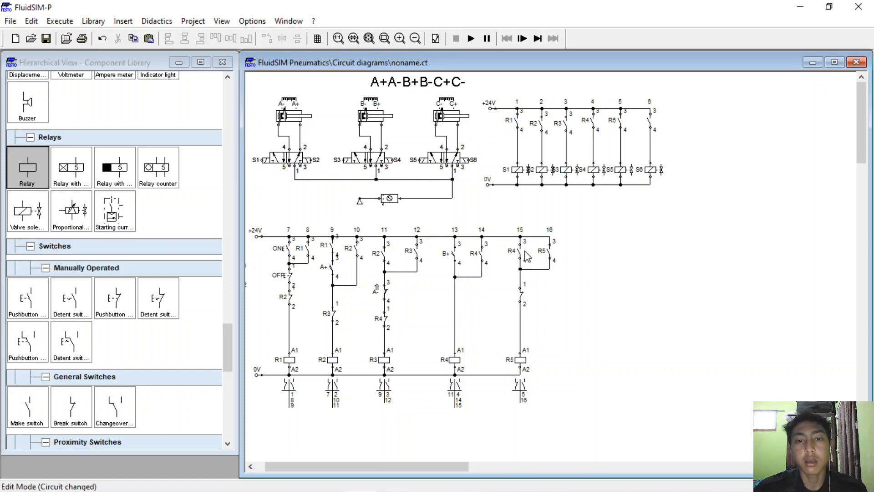
double_click(520, 293)
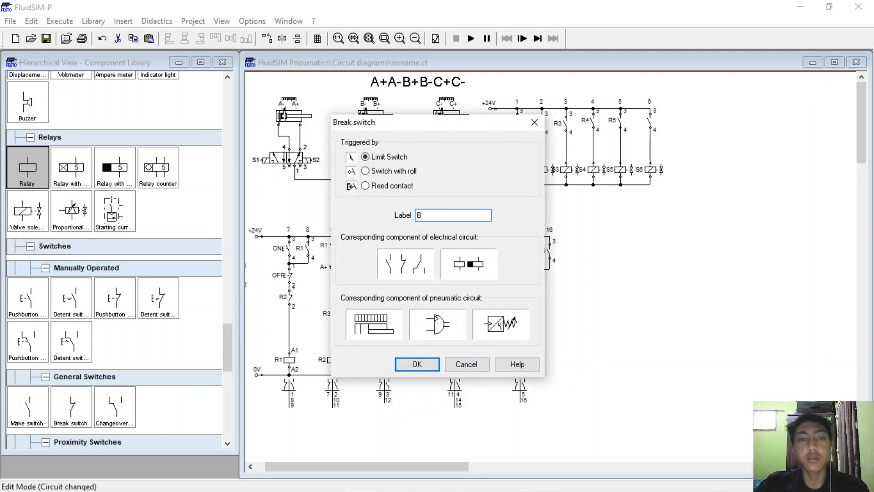
text(B-)
key(Return)
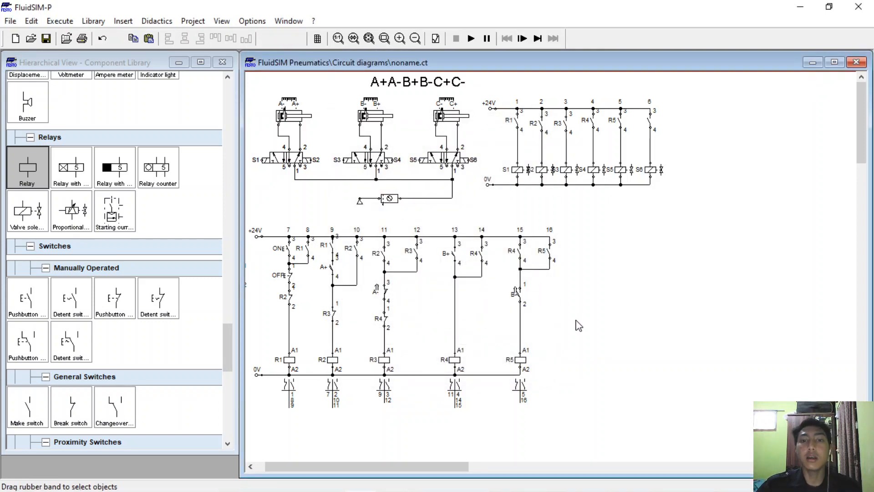
Replace the break switch in branch 15 with a make switch labelled B- and shift it slightly upward on its line
click(521, 294)
key(Delete)
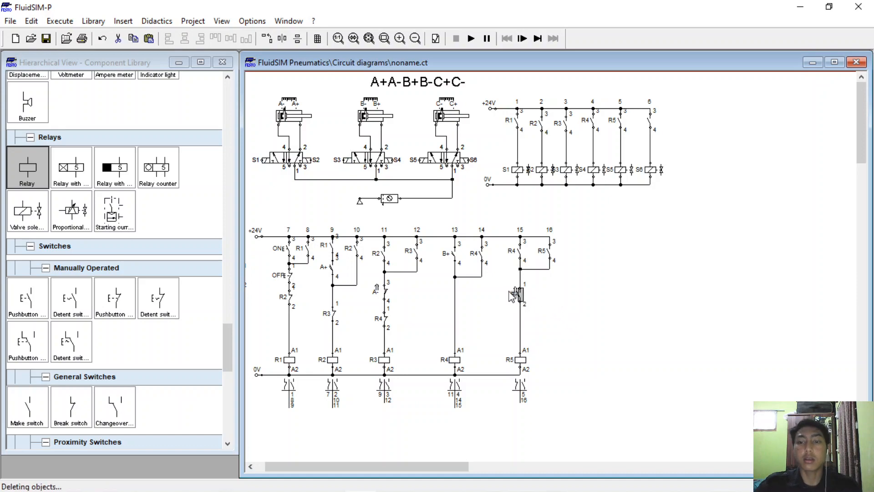
drag(29, 387, 521, 269)
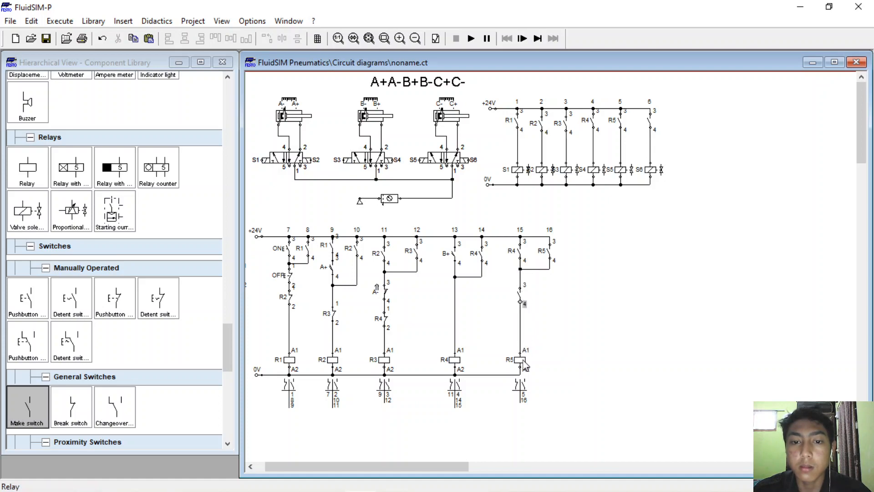
double_click(519, 299)
text(B-)
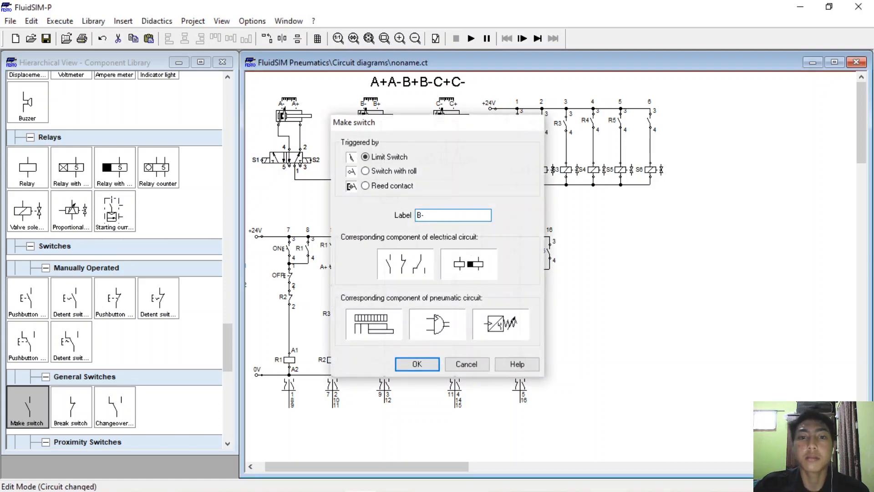
key(Return)
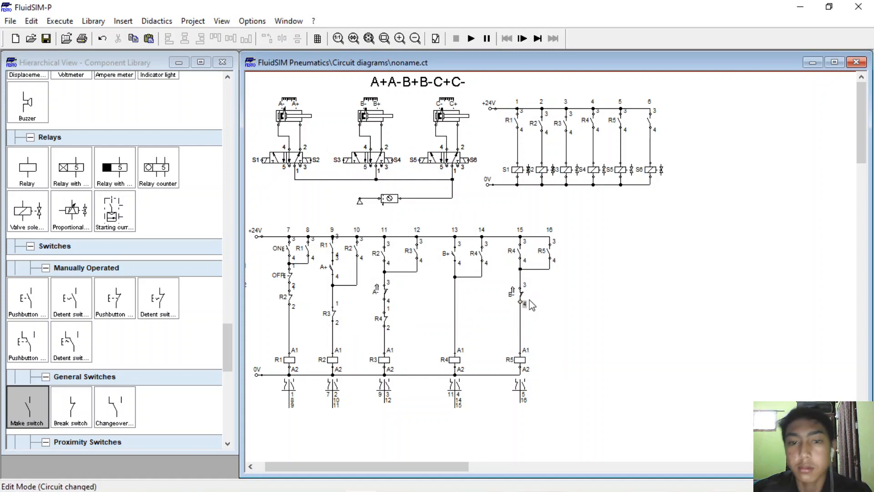
click(521, 299)
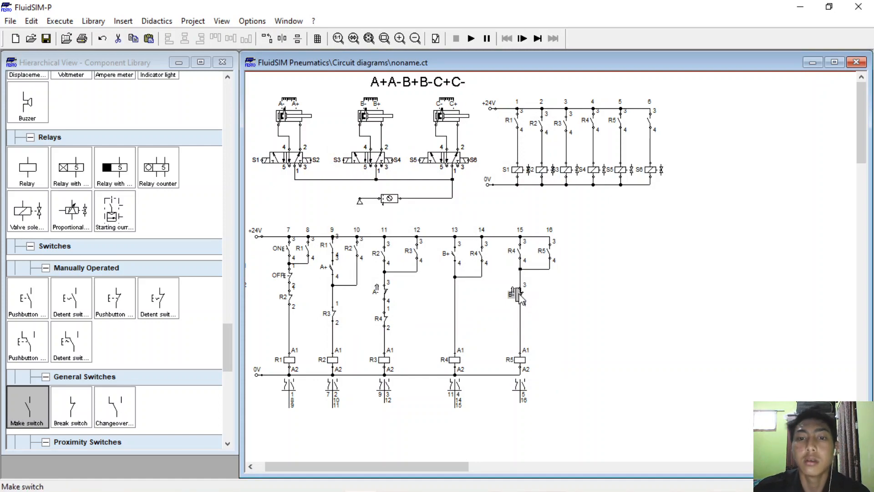
drag(521, 300, 521, 294)
click(561, 340)
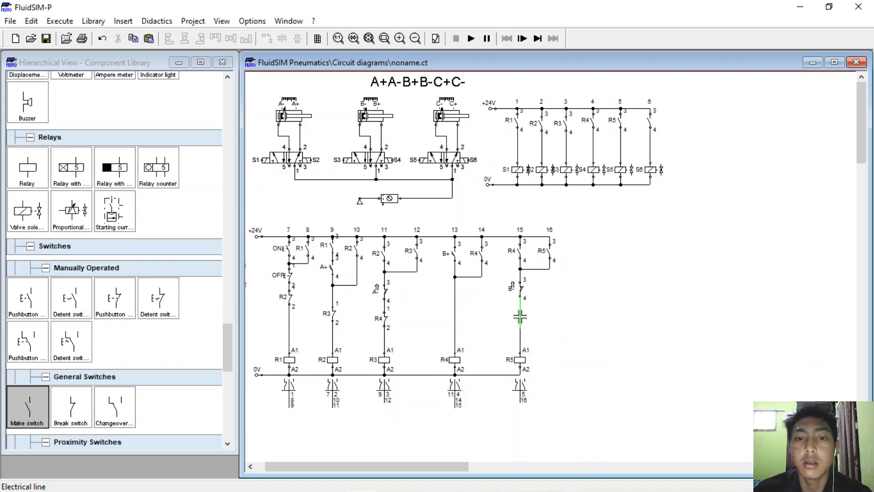
Run the simulation from the ON pushbutton to check the R5 stage, and go back to edit mode
click(472, 39)
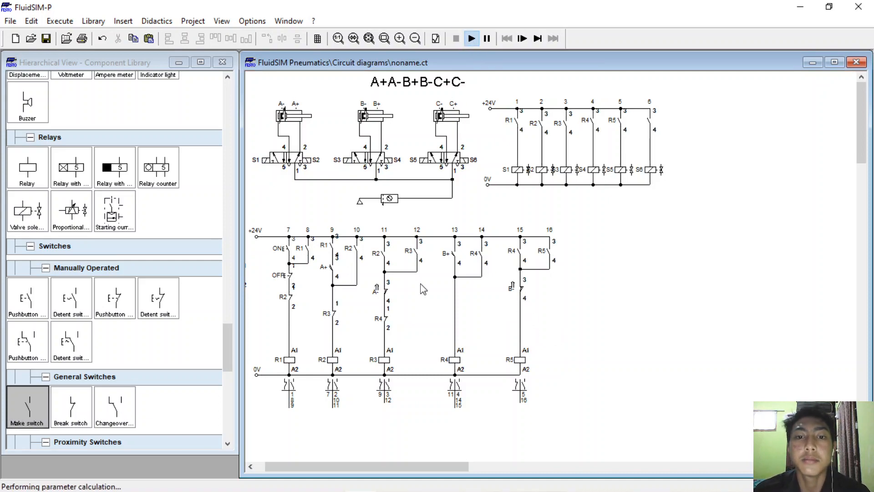
click(288, 241)
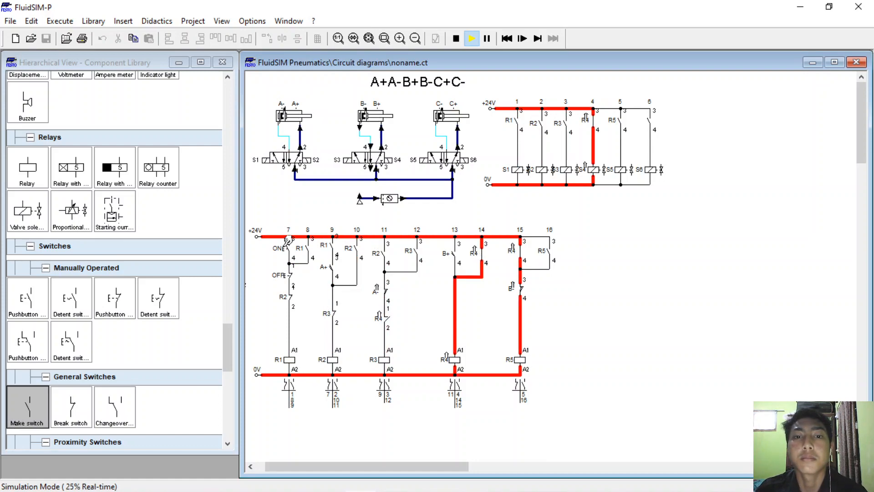
click(458, 37)
Insert a break switch labelled R5 in branch 13, between the B+ and R4 contacts and relay R4
click(455, 318)
key(Delete)
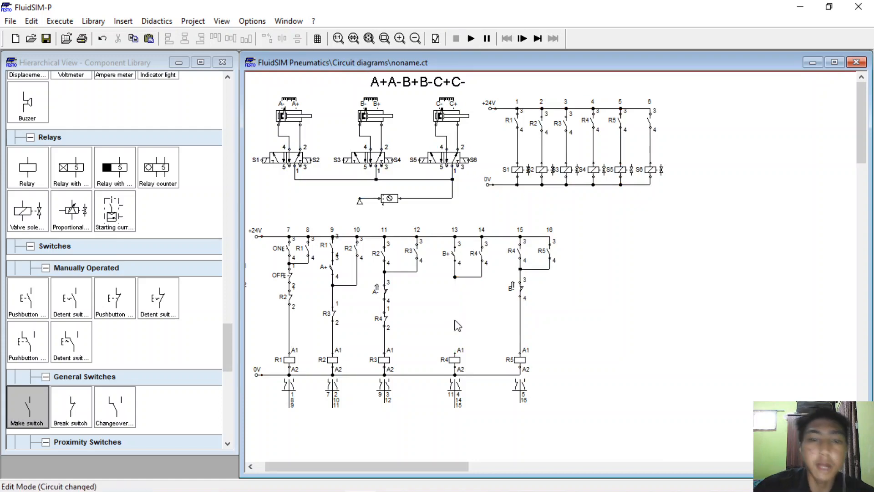
mouse_move(71, 405)
mouse_down()
mouse_move(460, 311)
mouse_move(454, 278)
mouse_up()
drag(454, 309, 454, 353)
double_click(455, 302)
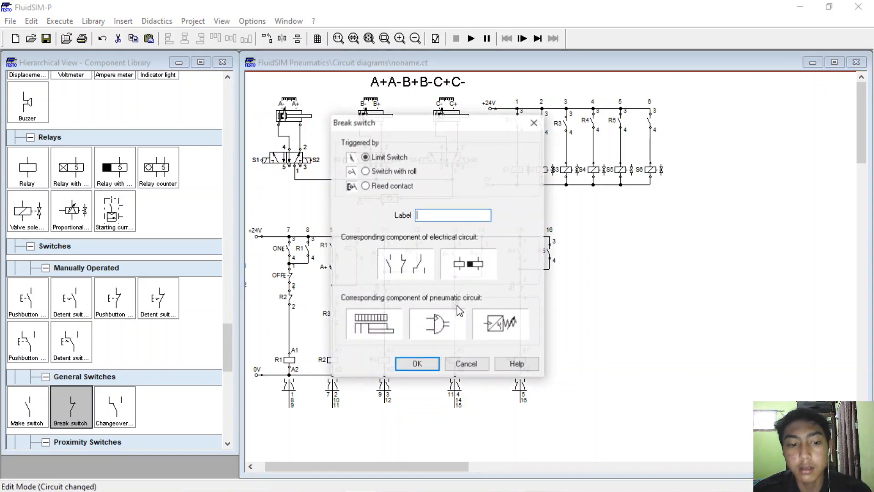
text(R5)
key(Return)
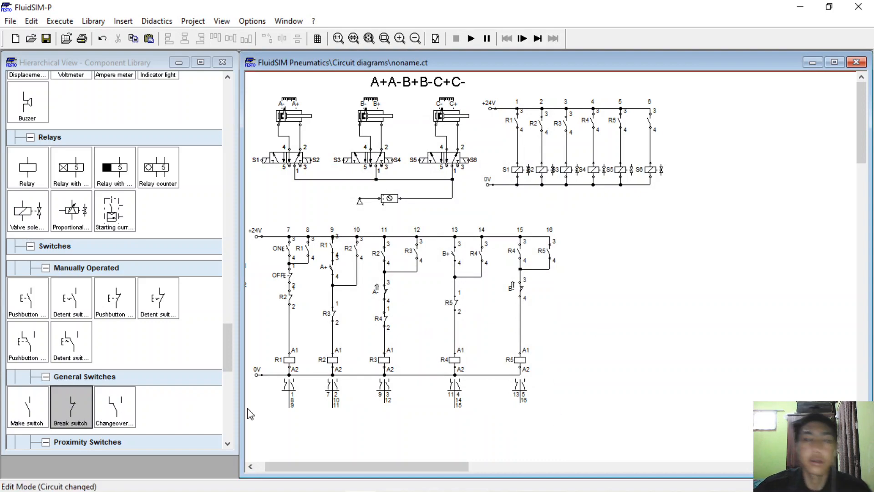
Add a make switch labelled C+ as branch 17, connected straight to the +24V line at branch 16
drag(27, 405, 583, 249)
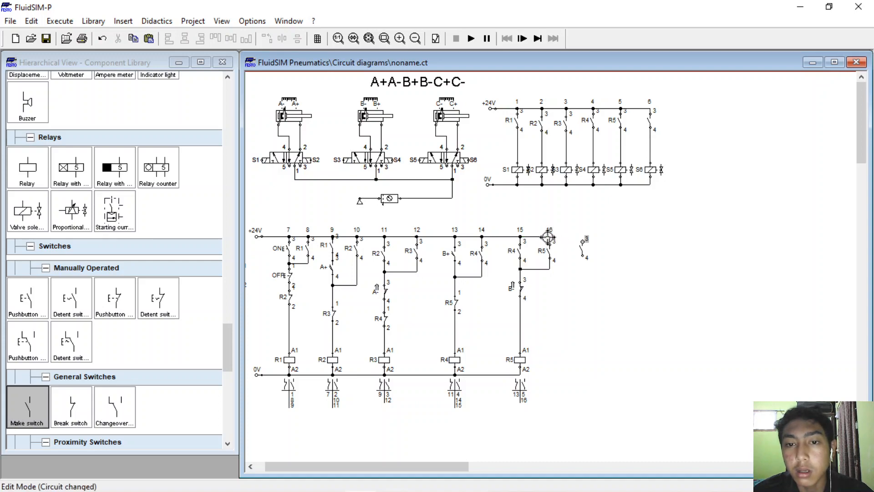
drag(550, 237, 583, 242)
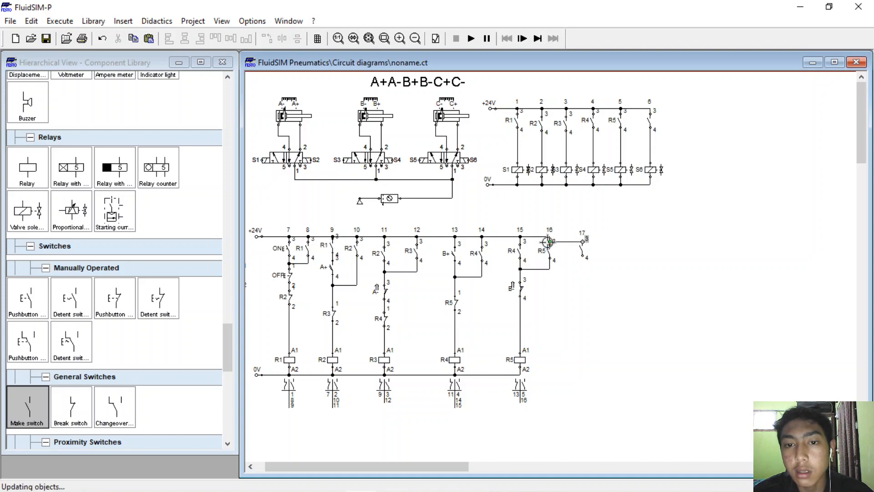
drag(562, 241, 560, 239)
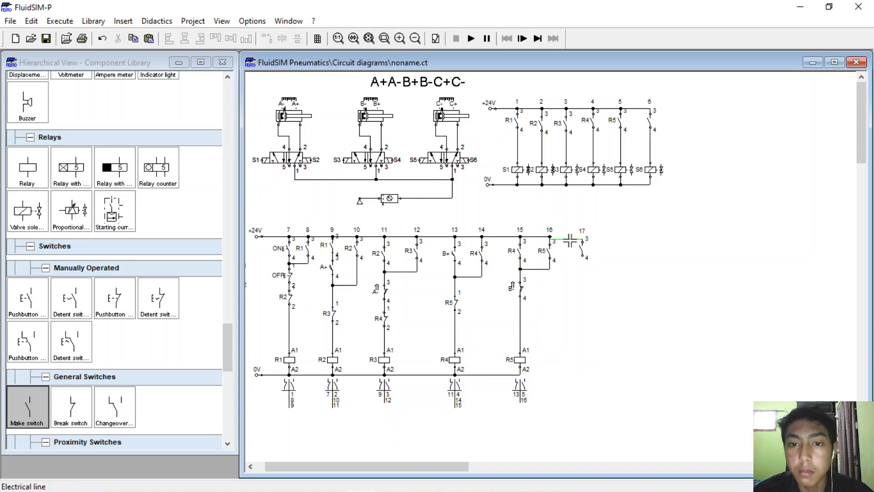
click(571, 241)
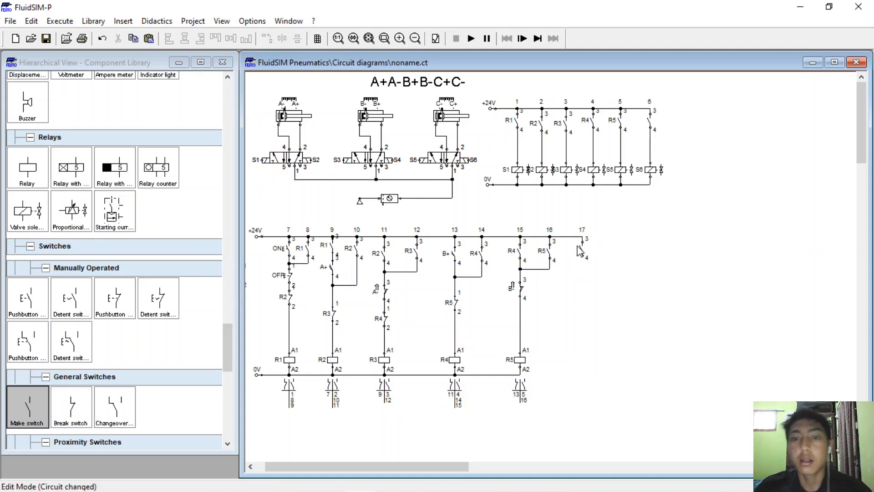
double_click(581, 250)
text(C)
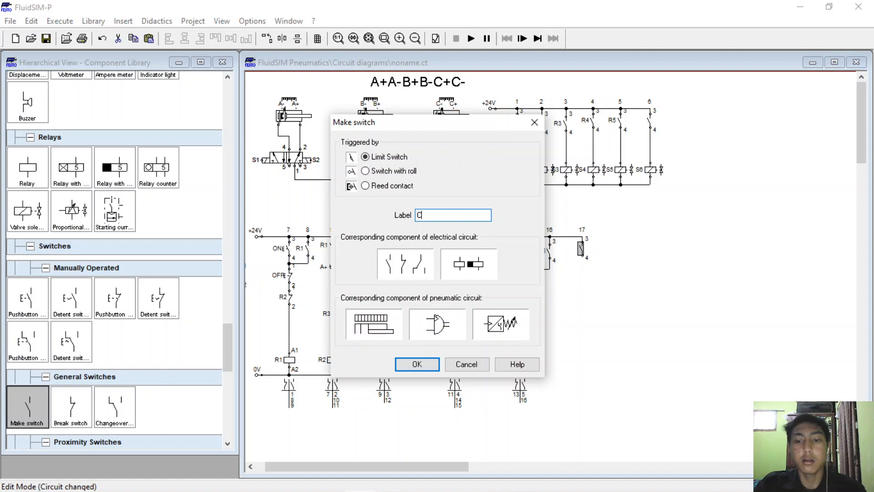
text(+)
key(Return)
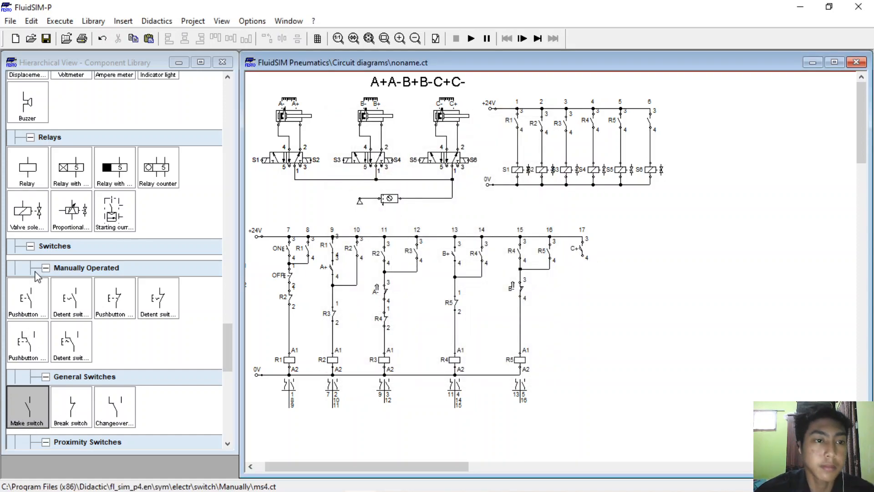
Add a relay labelled R6 in branch 17, wired between the C+ contact and the 0V line and aligned under the contact
drag(27, 182, 613, 371)
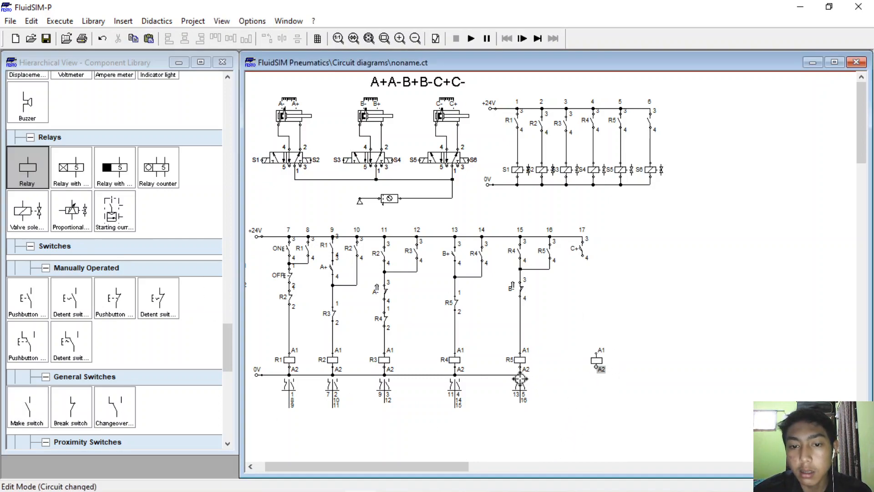
drag(519, 375, 582, 255)
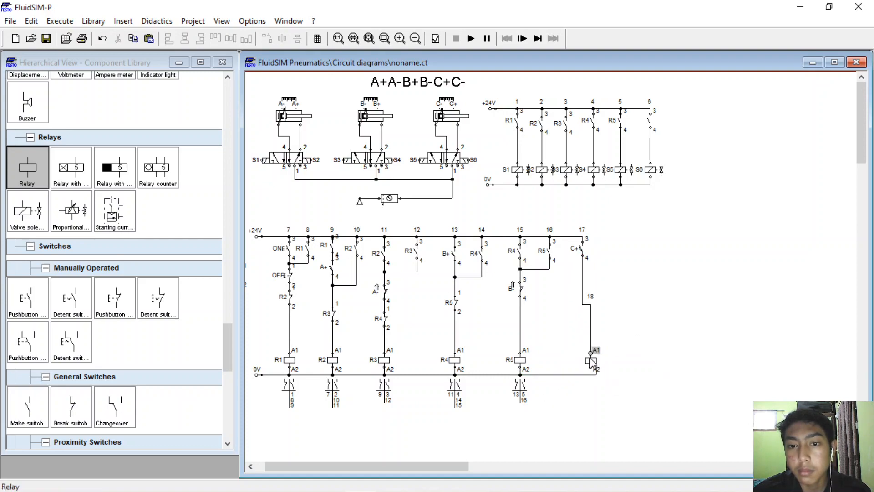
mouse_move(590, 360)
mouse_down()
mouse_move(575, 369)
mouse_move(583, 371)
mouse_up()
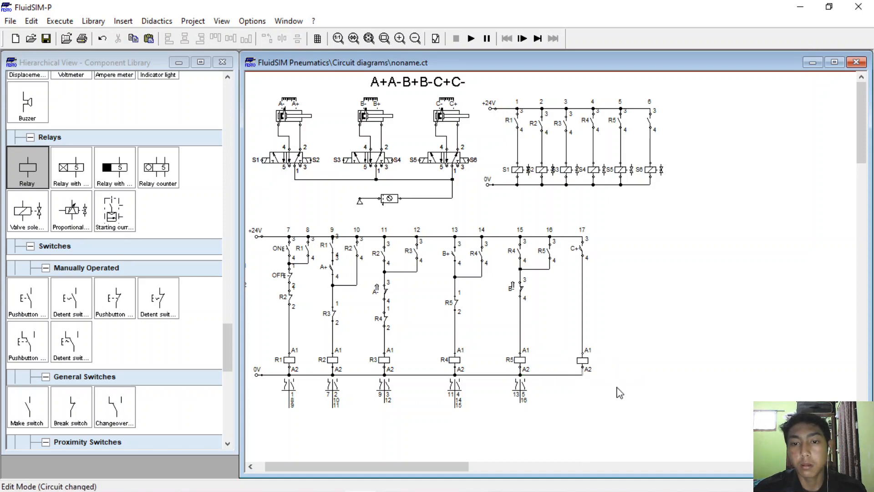
double_click(581, 361)
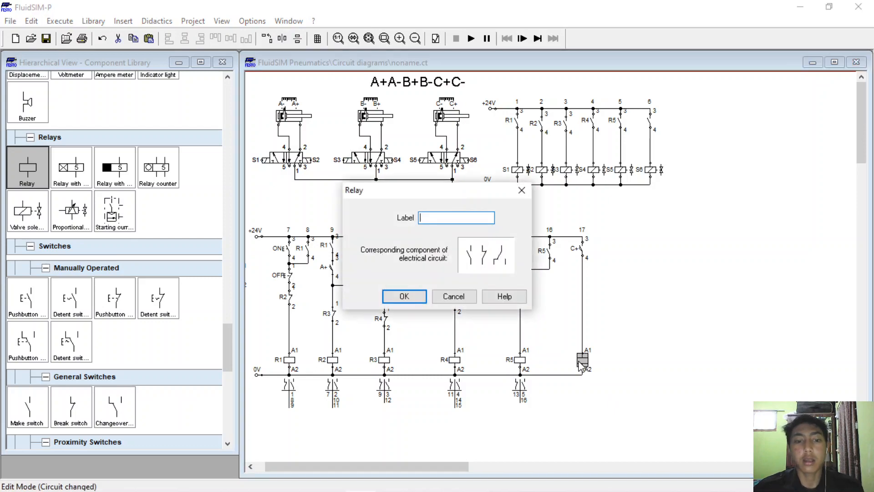
text(R6)
key(Return)
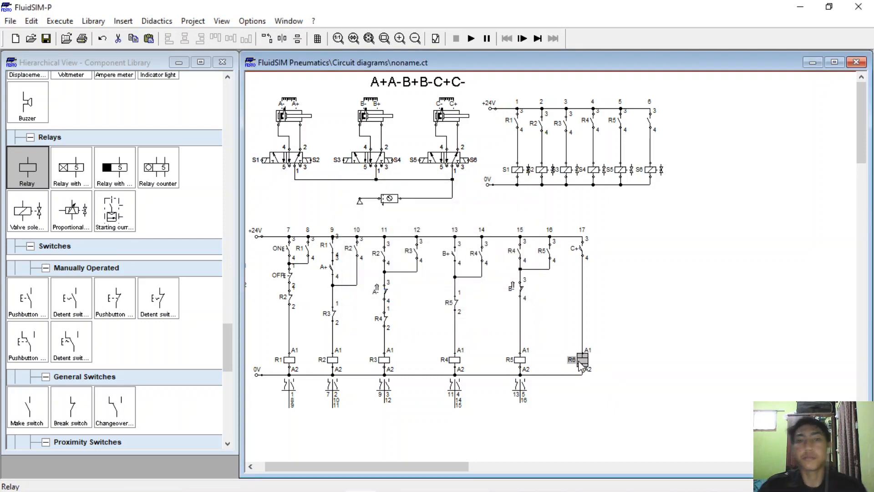
Label the make switch above solenoid S6 in branch 6 as R6
double_click(648, 127)
text(R6)
key(Return)
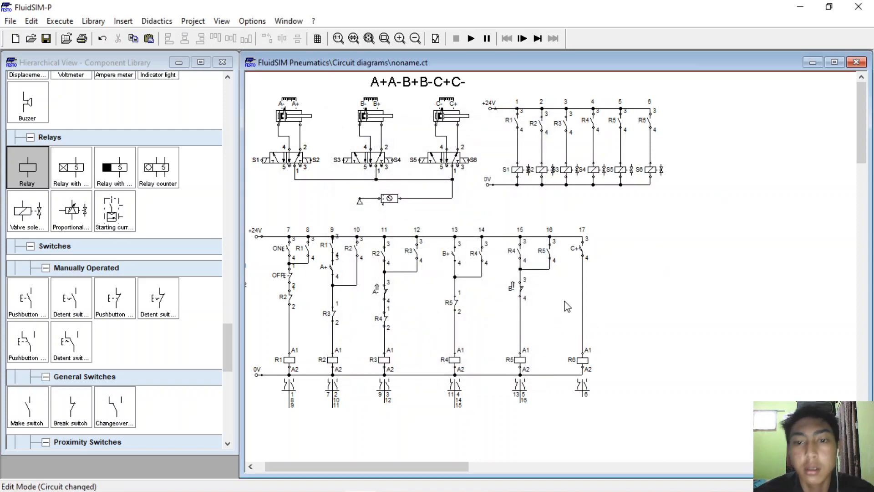
Add a make switch labelled R6 as branch 18, wired in parallel with the C+ contact to hold relay R6
drag(27, 406, 609, 254)
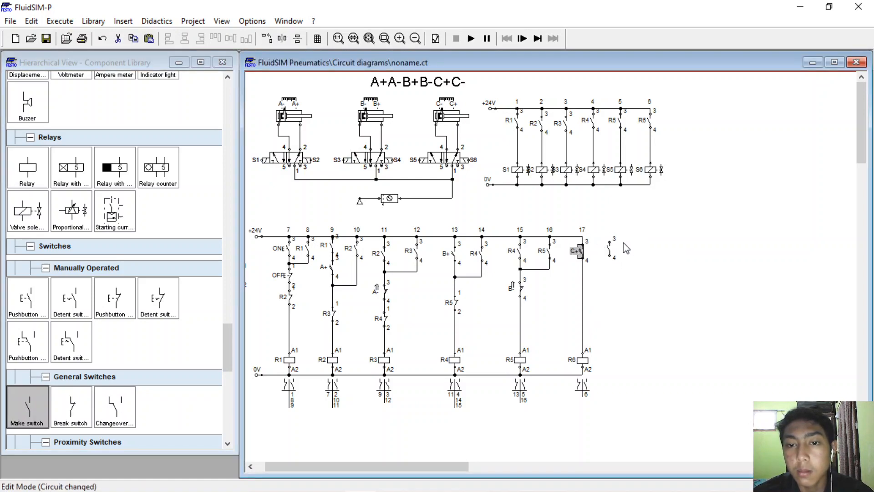
drag(608, 249, 582, 236)
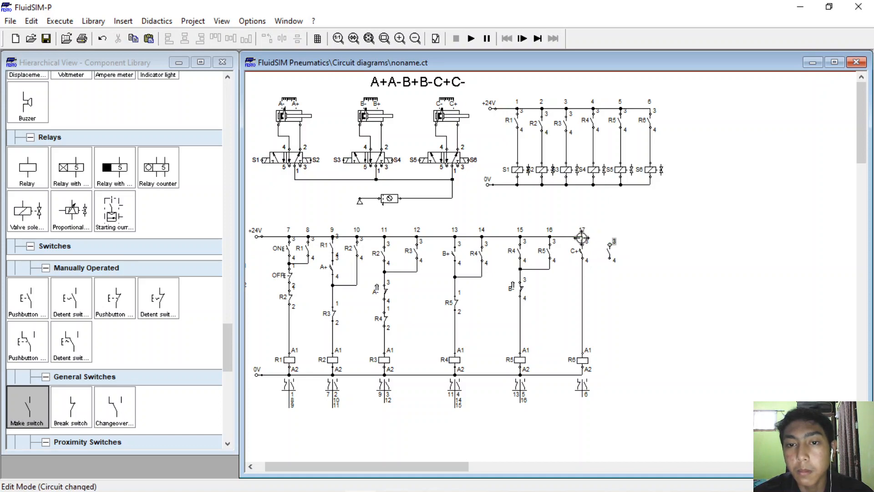
drag(582, 237, 583, 270)
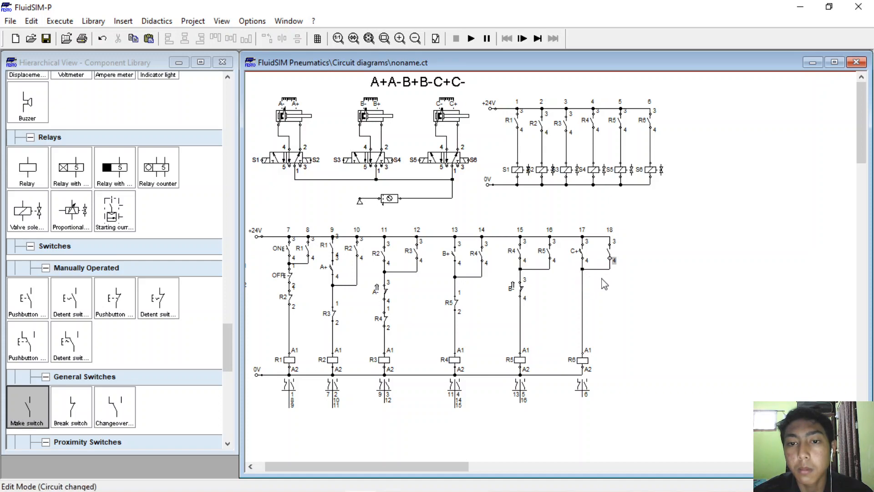
double_click(609, 252)
text(R6)
key(Return)
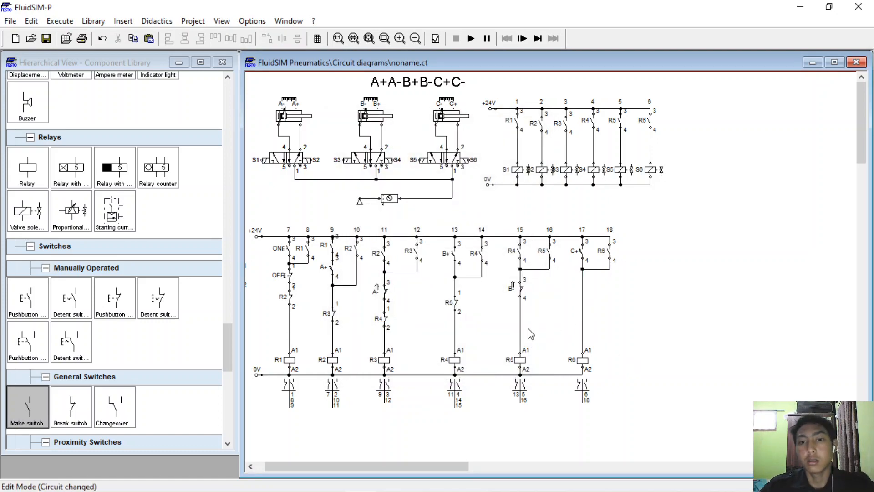
Insert a break switch labelled R6 in branch 15, between the B- contact and relay R5
drag(521, 297, 520, 324)
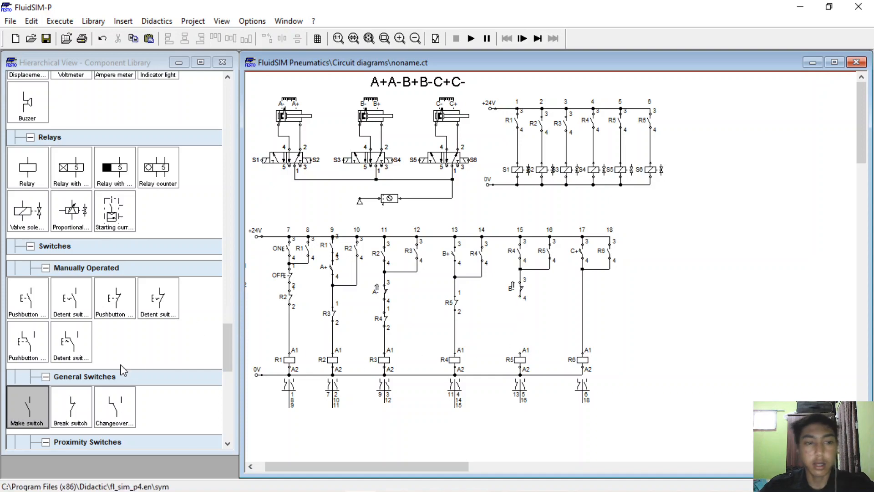
drag(71, 407, 520, 296)
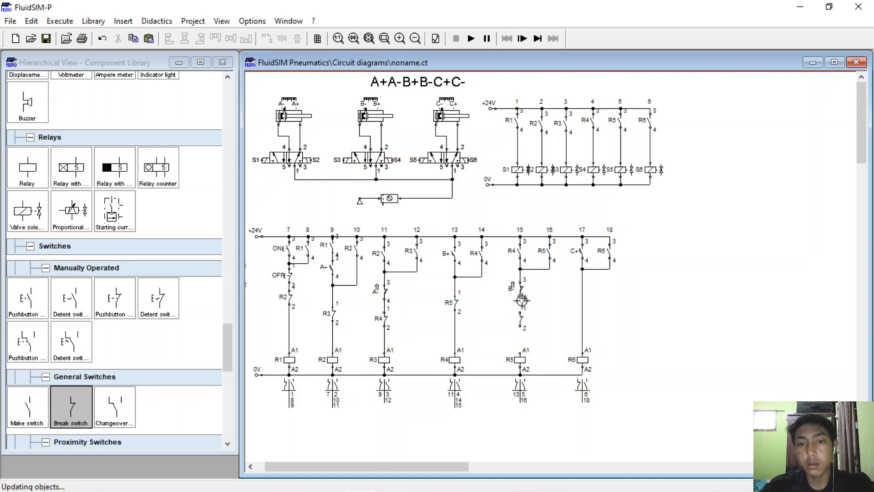
drag(519, 326, 520, 352)
click(529, 333)
double_click(524, 323)
text(R6)
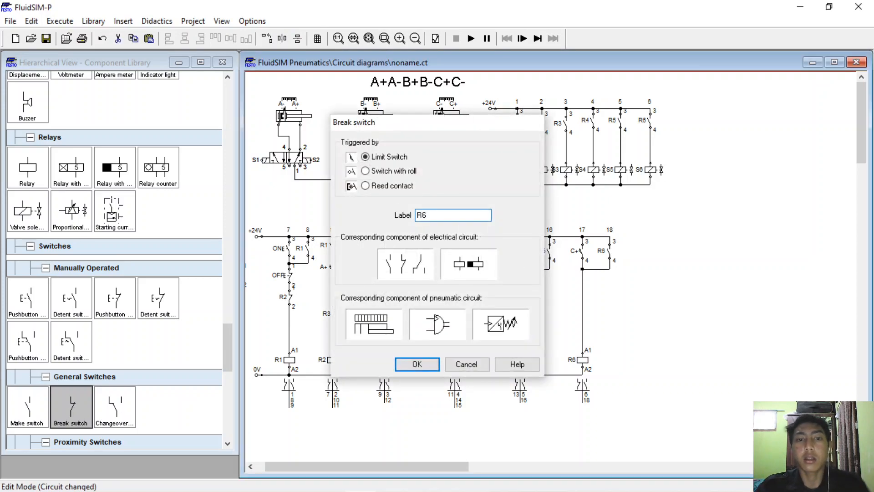
key(Return)
click(639, 351)
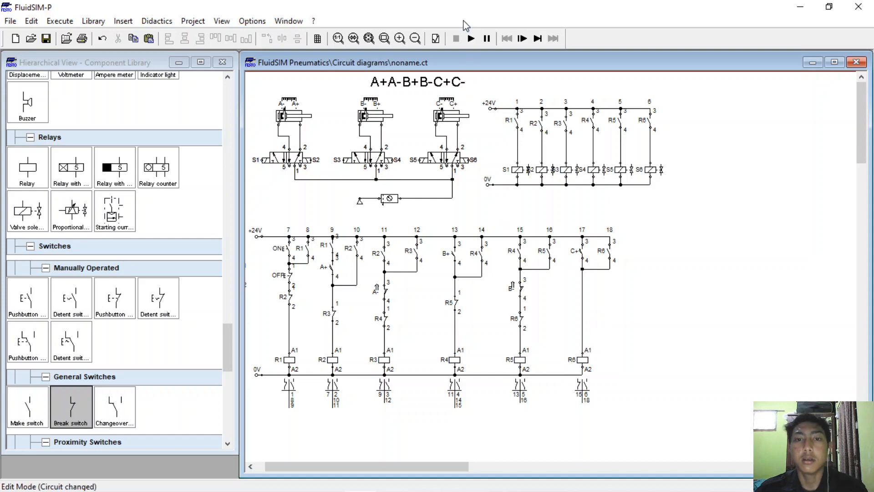
Run the simulation from the ON pushbutton to check the R6 stage, and return to edit mode
click(471, 38)
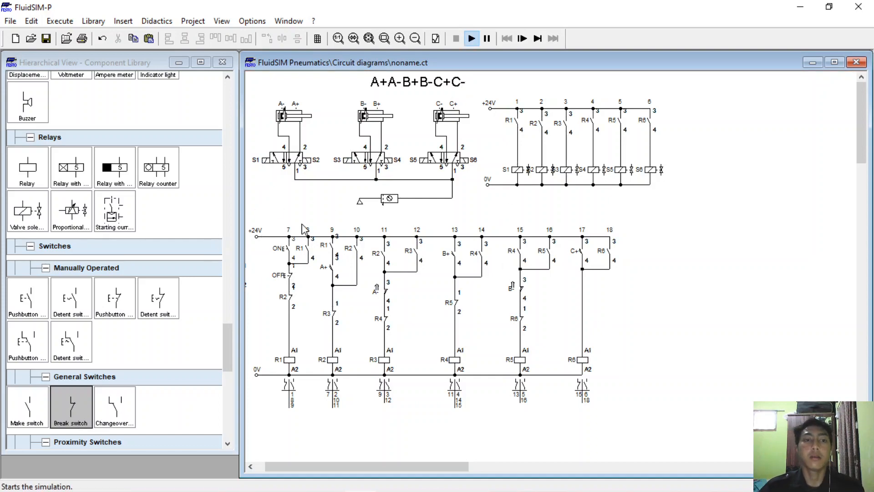
click(294, 244)
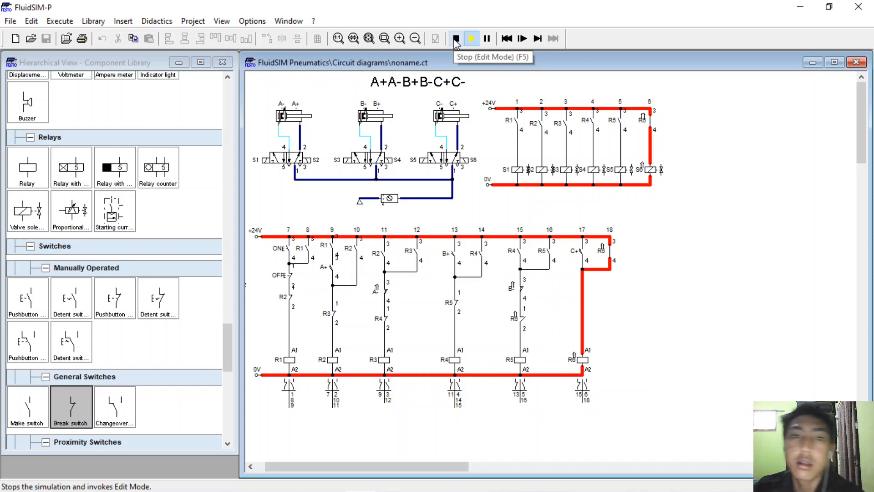
click(456, 39)
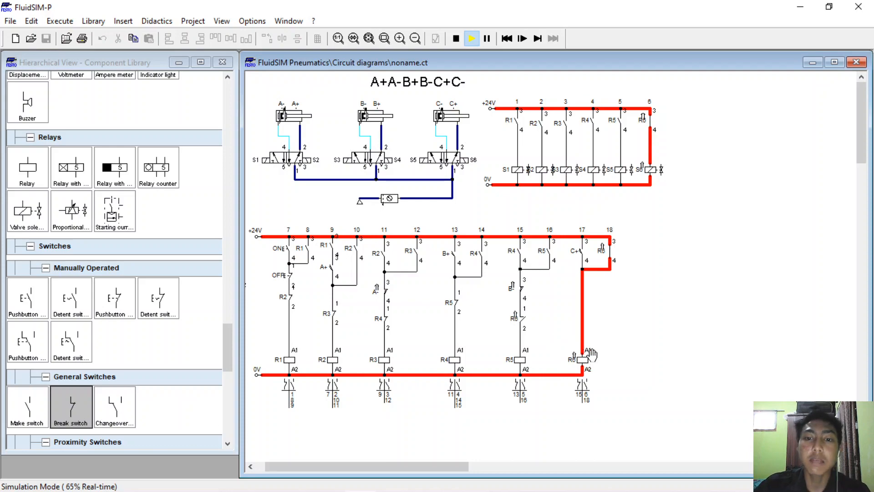
click(457, 38)
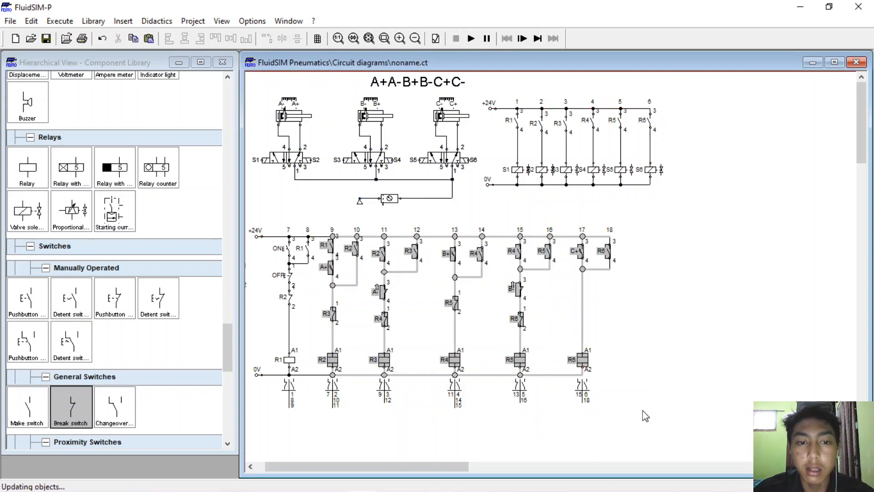
Shift branches 9 to 18 of the relay circuit slightly to the right to make room beside branch 8
drag(642, 410, 646, 414)
key(Right)
key(Right)
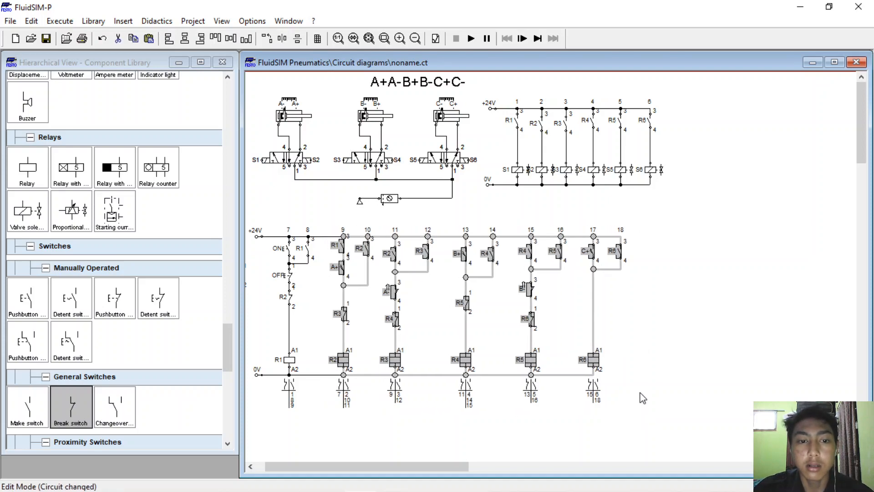
click(642, 398)
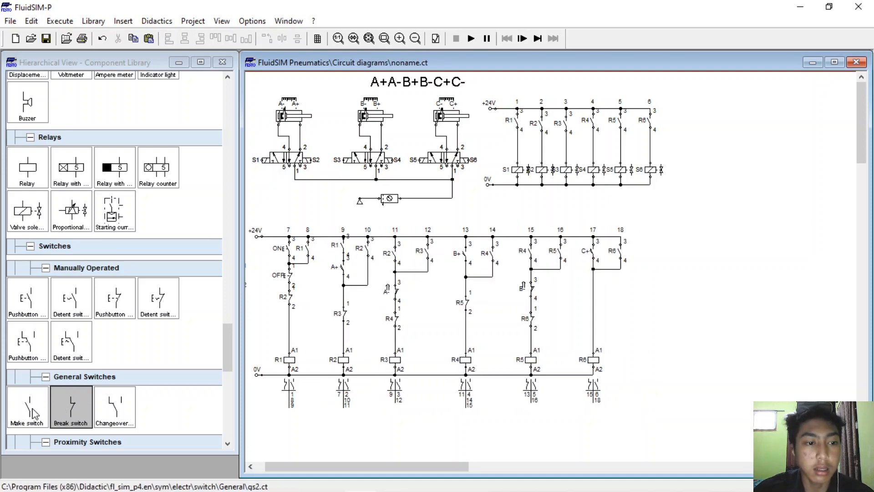
Add a make switch labelled R6 as branch 9, wired in parallel with the ON pushbutton and the R1 holding contact
drag(36, 412, 323, 237)
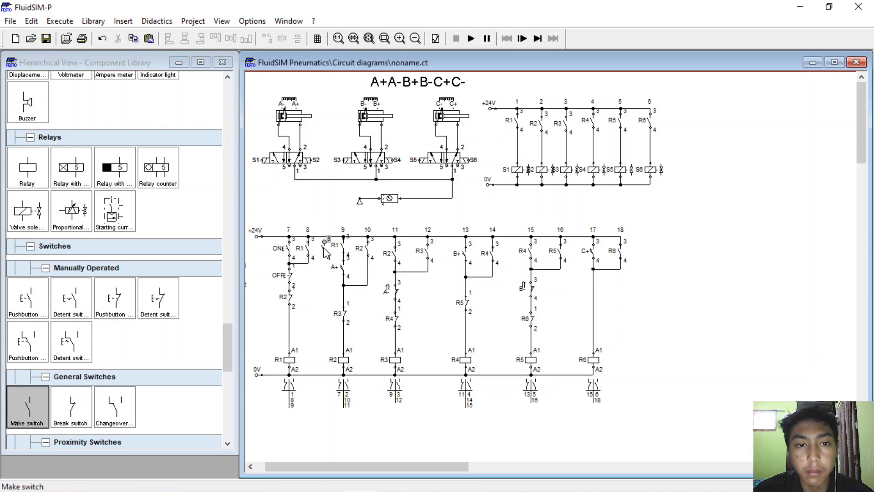
drag(328, 258, 306, 263)
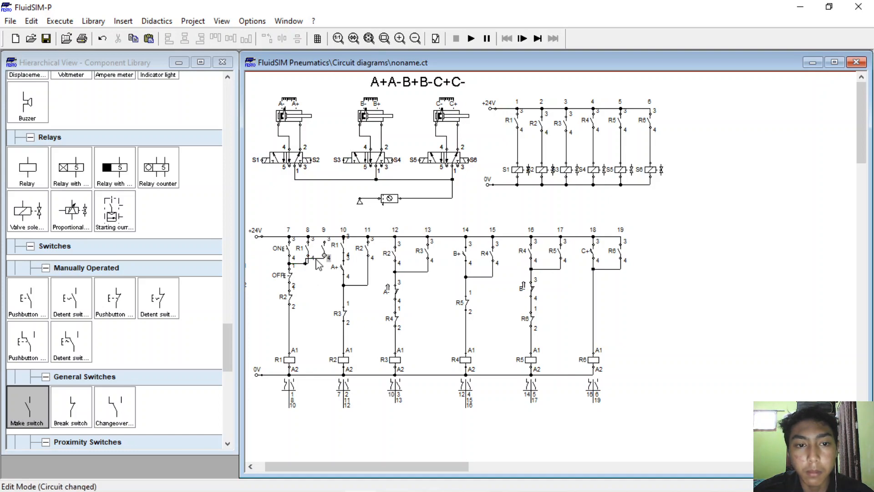
drag(316, 258, 323, 238)
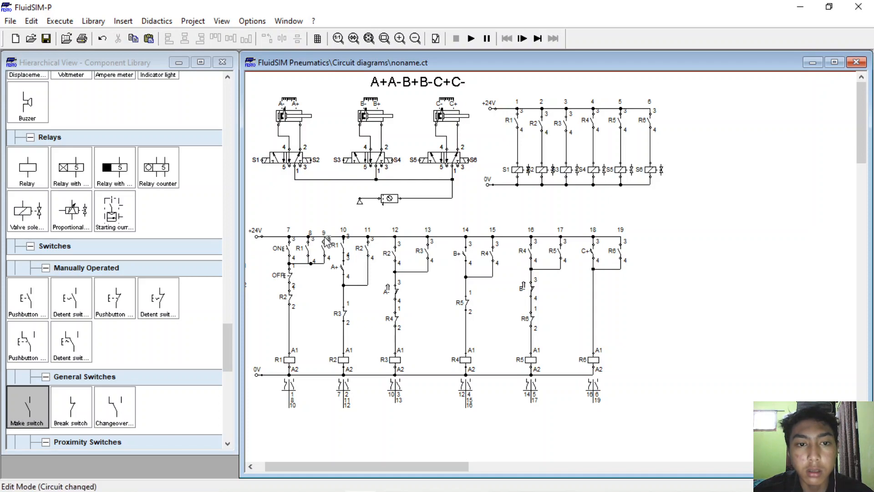
scroll(324, 249, up, 1)
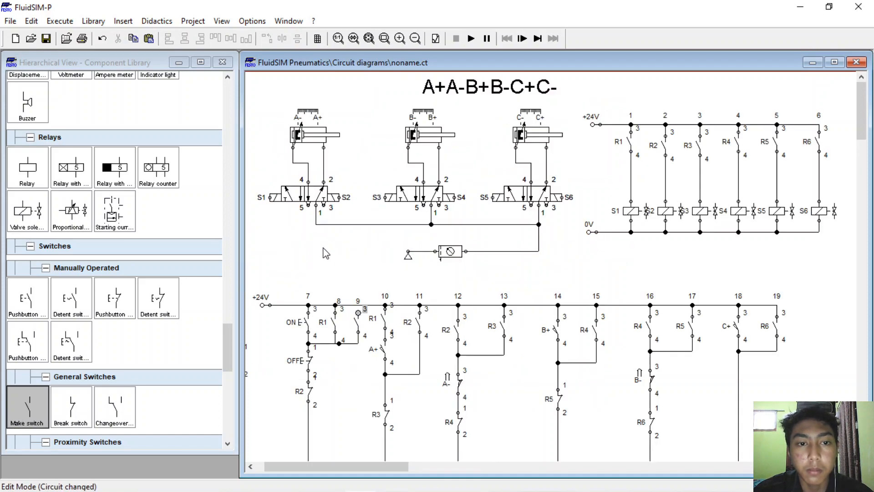
drag(358, 313, 357, 305)
double_click(358, 323)
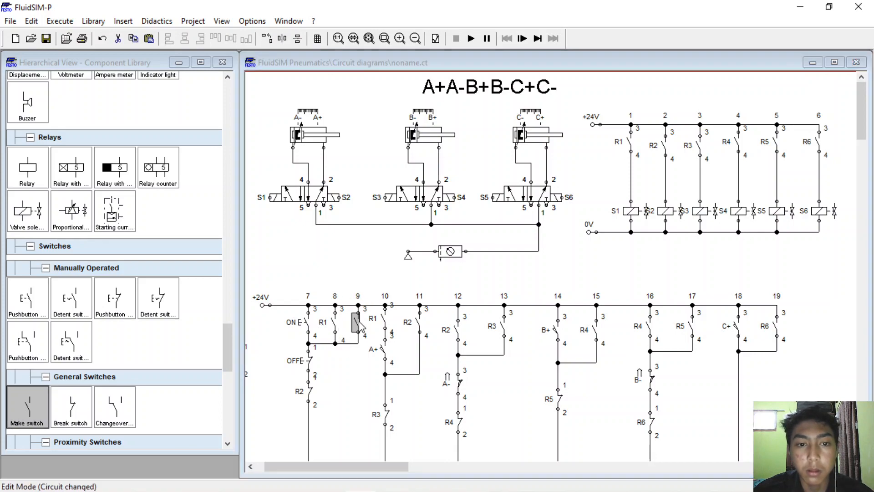
text(R6)
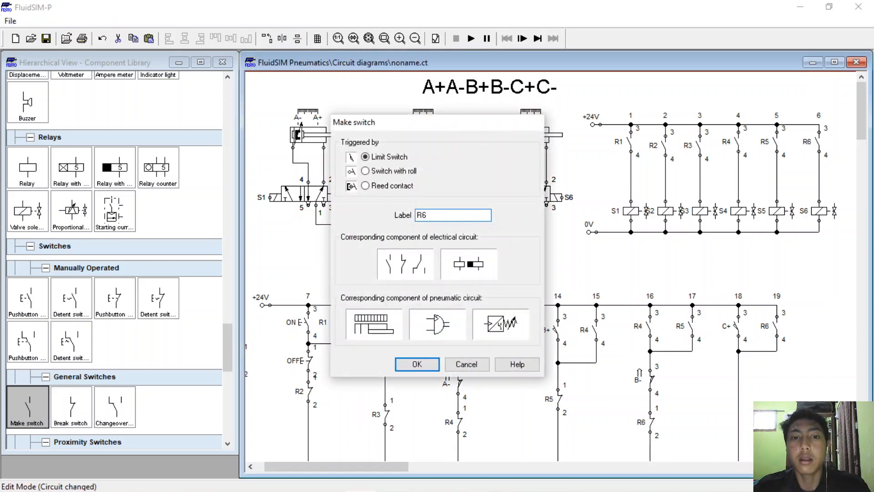
key(Return)
Insert a break switch labelled R1 in branch 18, between the C+ and R6 contacts and relay R6
scroll(376, 339, down, 3)
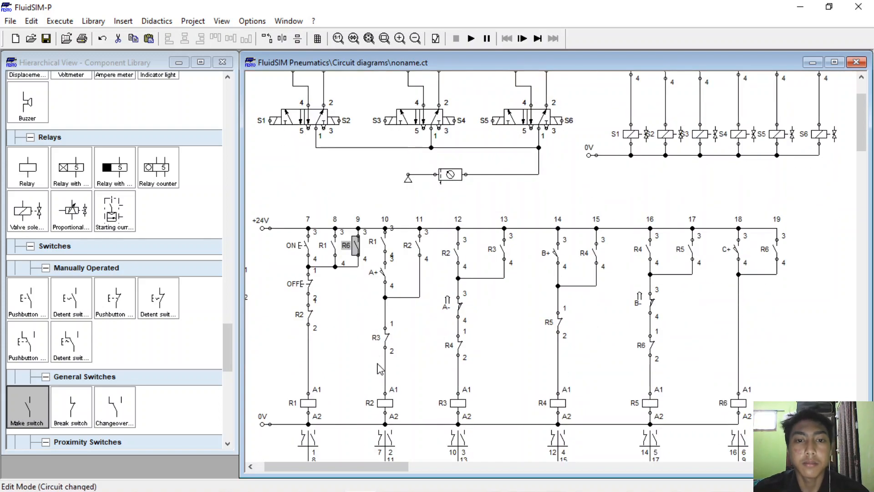
scroll(384, 363, down, 1)
scroll(464, 285, up, 2)
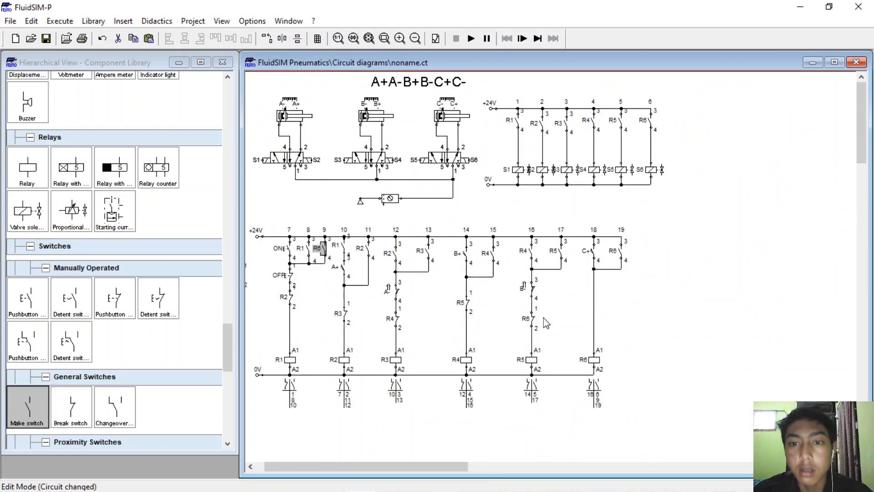
click(594, 308)
key(Delete)
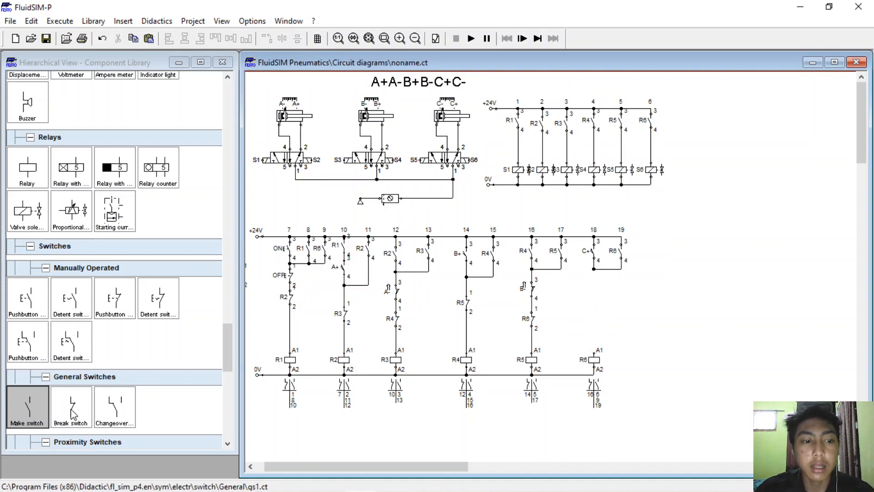
drag(73, 414, 593, 269)
click(594, 303)
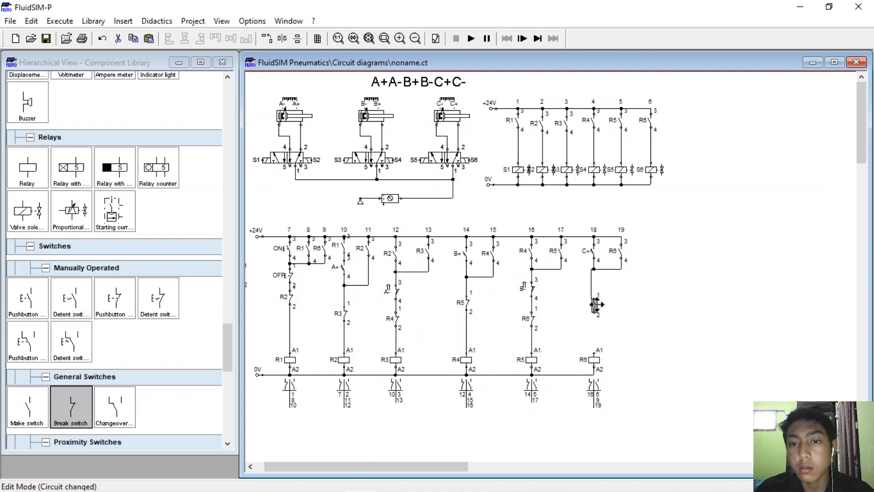
click(595, 287)
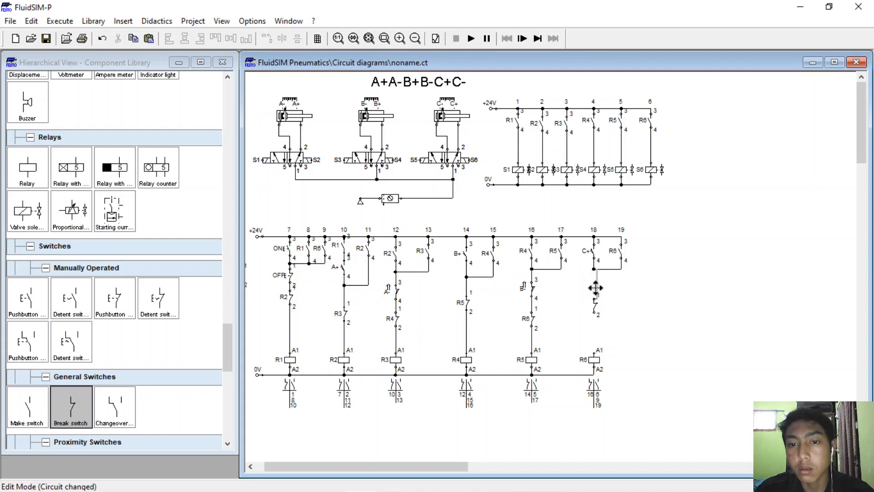
click(595, 290)
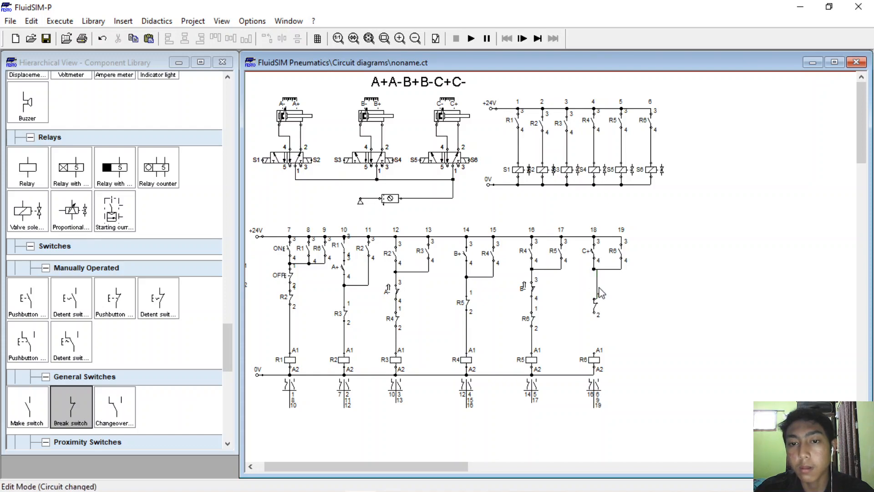
click(596, 286)
click(596, 308)
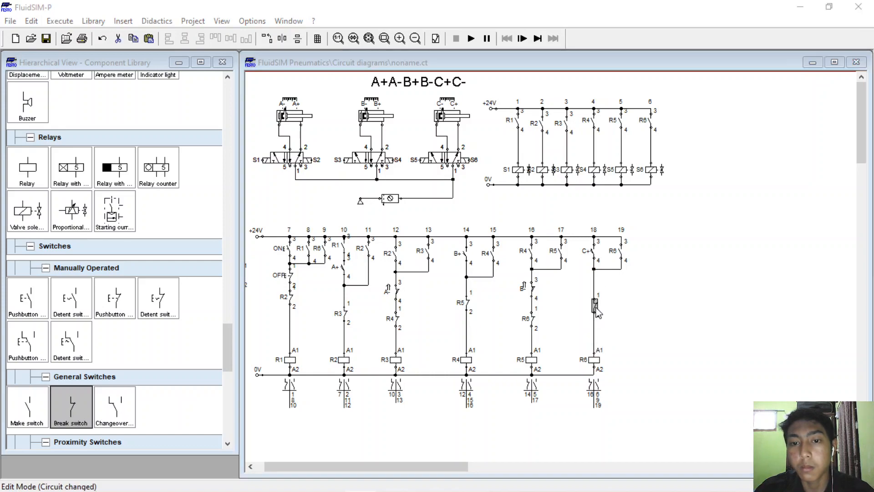
text(R1)
key(Return)
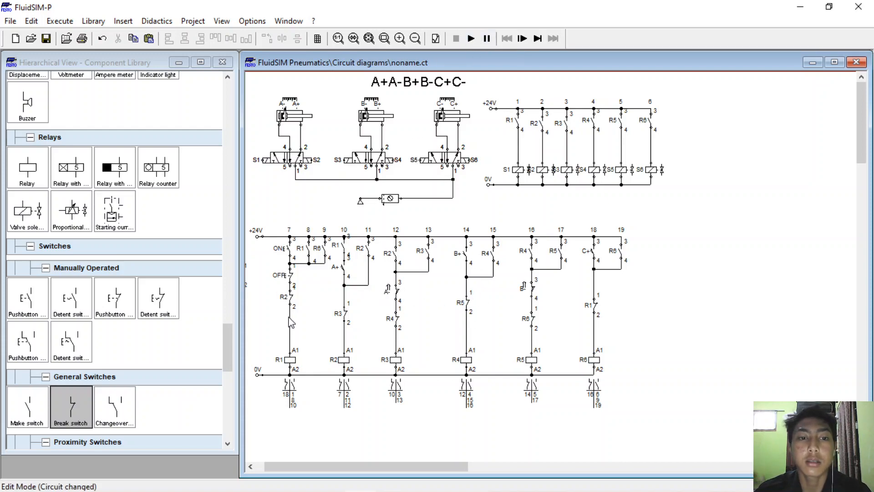
Simulate the full A+A-B+B-C+C- sequence from the ON pushbutton to check the R6 and R1 contacts, and return to edit mode
click(470, 40)
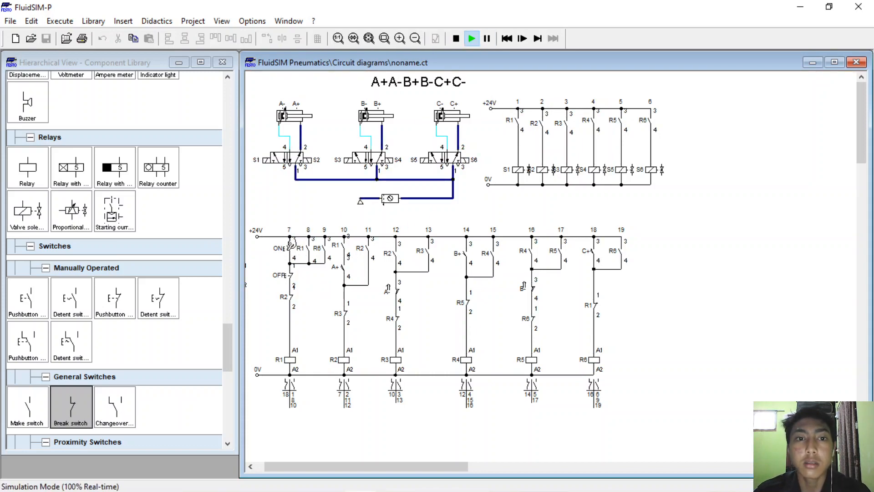
click(290, 244)
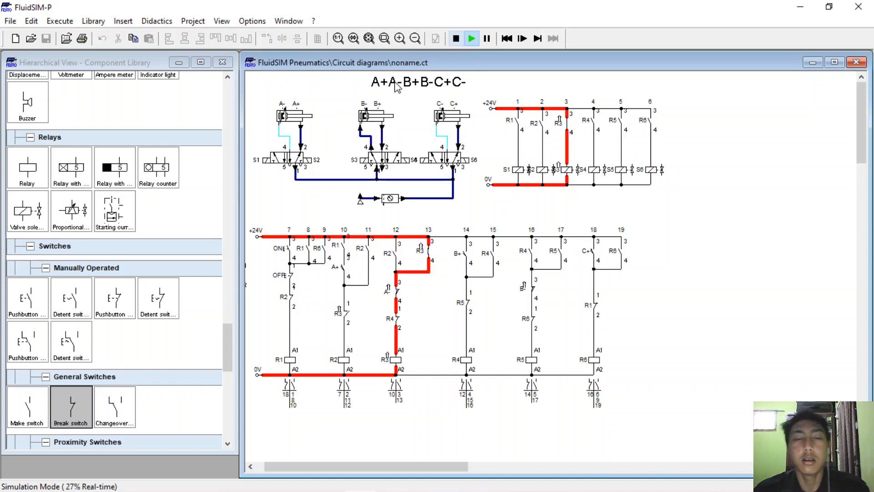
click(456, 39)
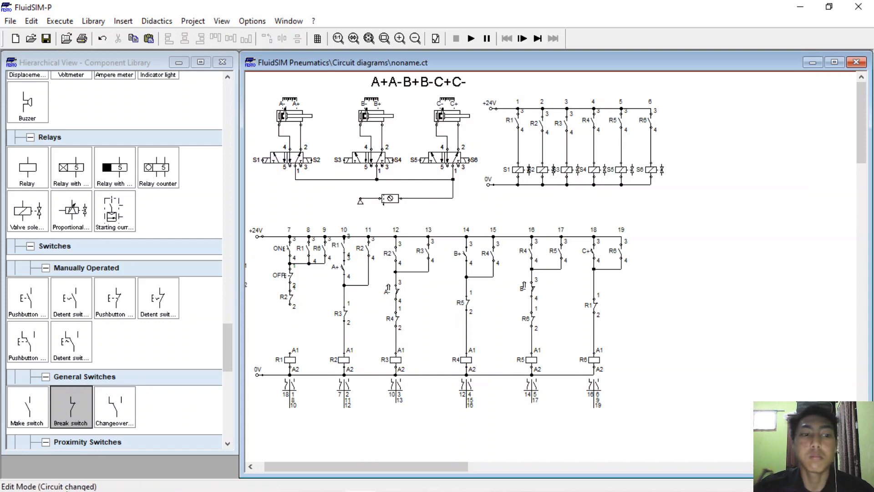
Insert a make switch labelled C- in branch 7, wired between the R2 break contact and relay R1
drag(58, 414, 291, 328)
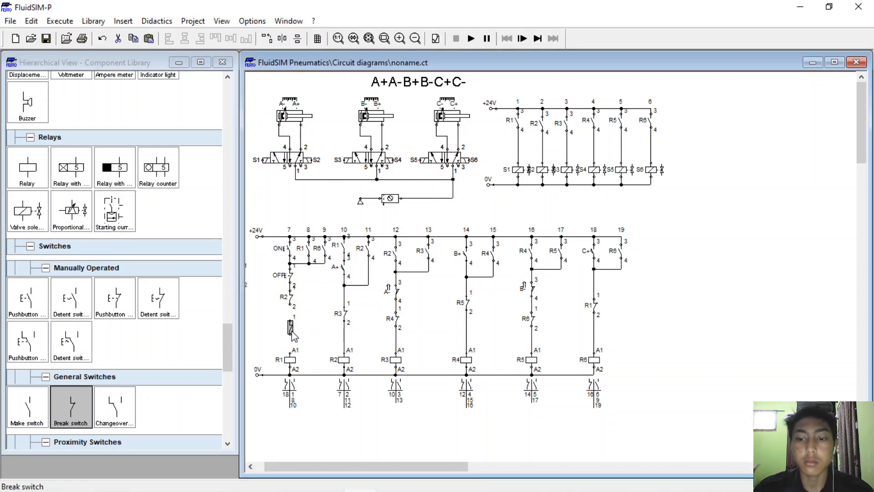
key(Delete)
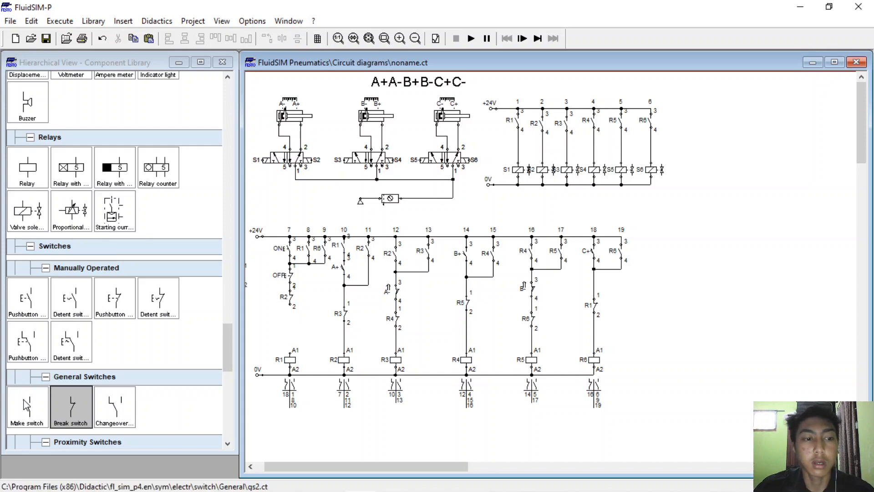
drag(27, 406, 290, 307)
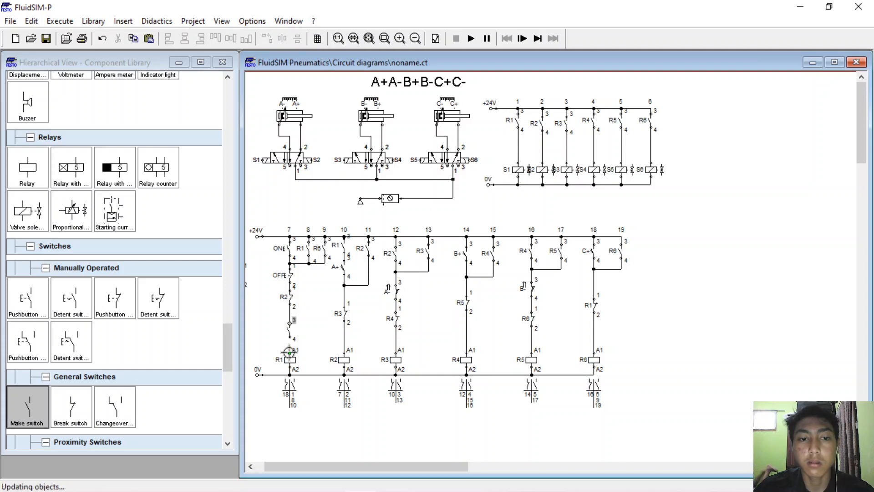
mouse_move(290, 353)
mouse_down()
mouse_move(288, 330)
mouse_move(289, 337)
mouse_up()
double_click(289, 330)
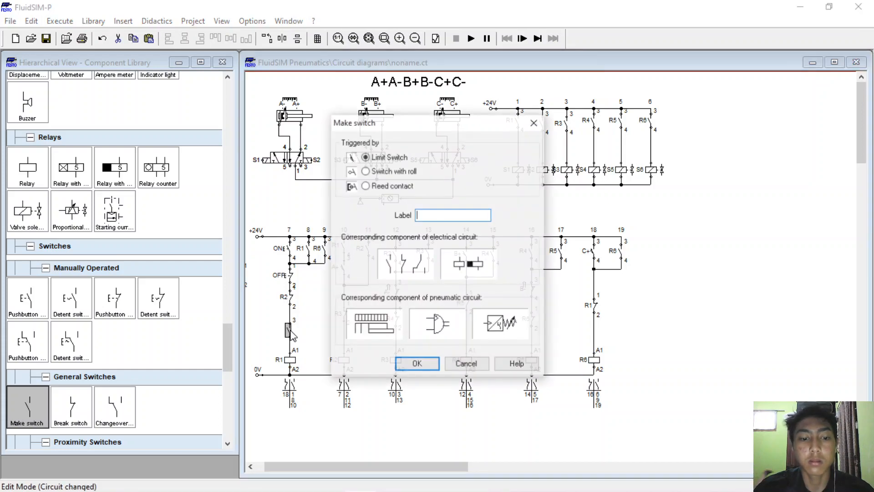
text(C-)
key(Return)
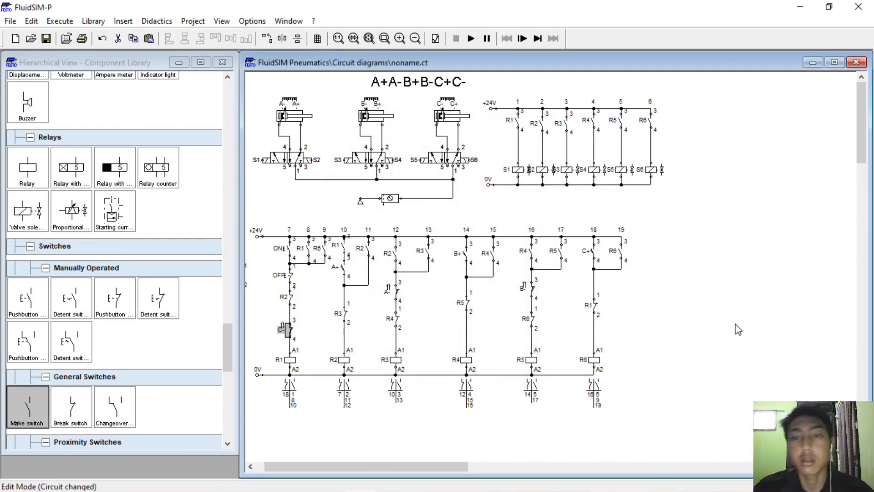
Simulate the circuit from the ON pushbutton to check automatic repetition with the C- limit switch, and return to edit mode
click(471, 38)
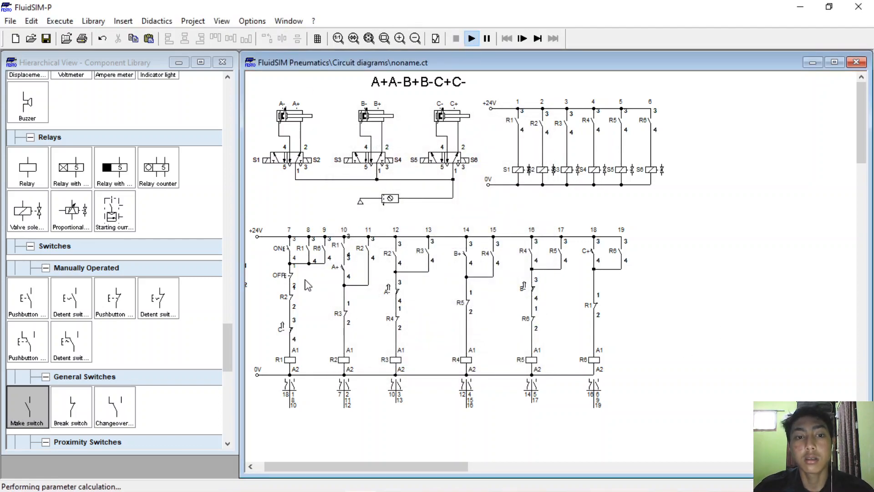
click(291, 246)
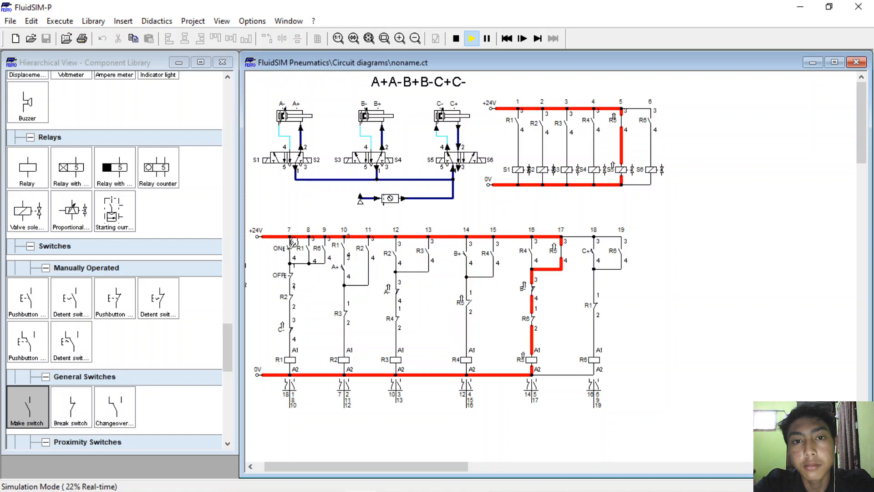
click(292, 242)
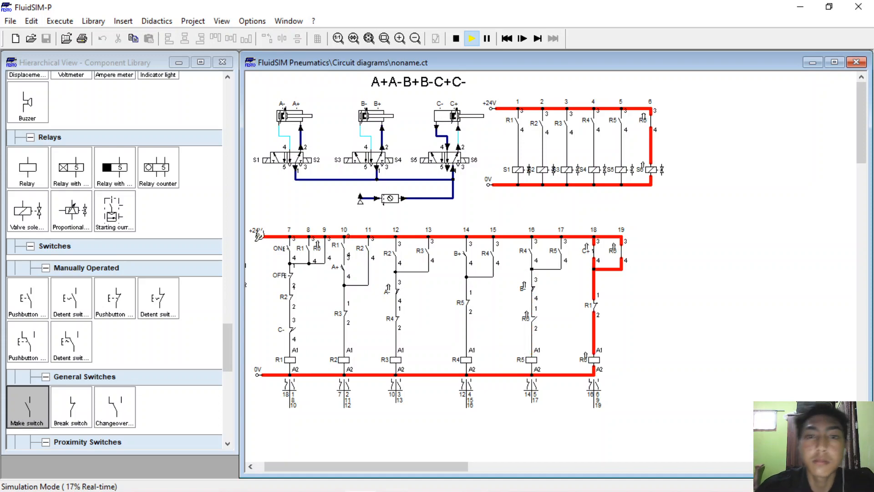
click(456, 39)
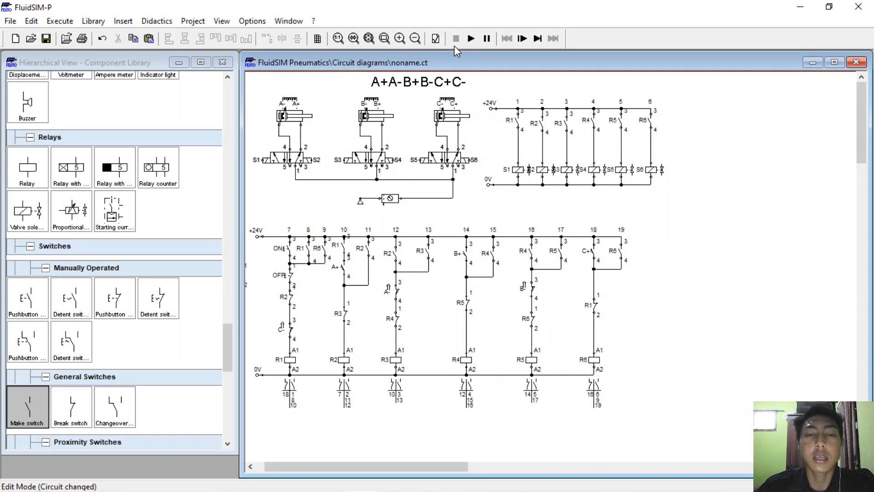